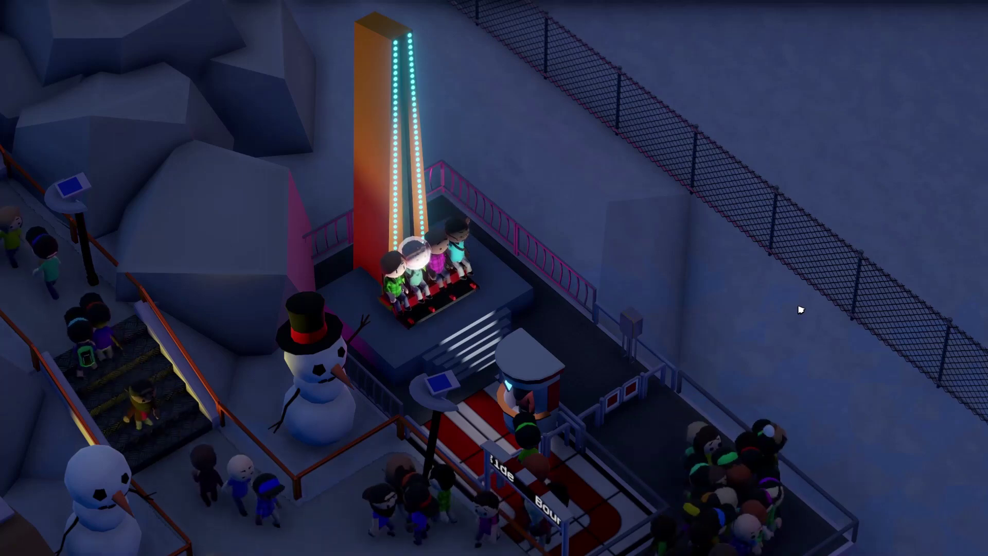
# Examine the finished tower ride in the park from several sides.
pyautogui.press('e')
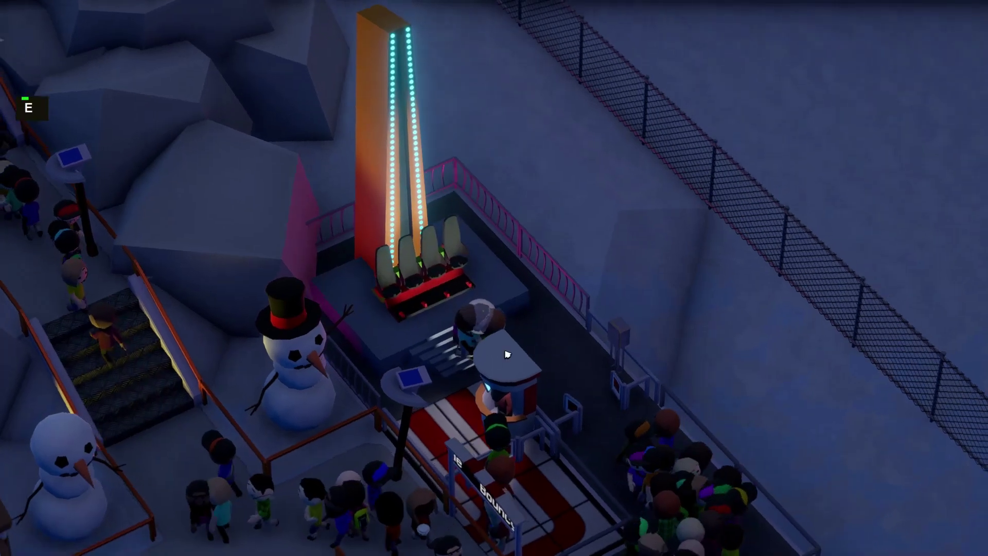
pyautogui.press('e')
pyautogui.press('w')
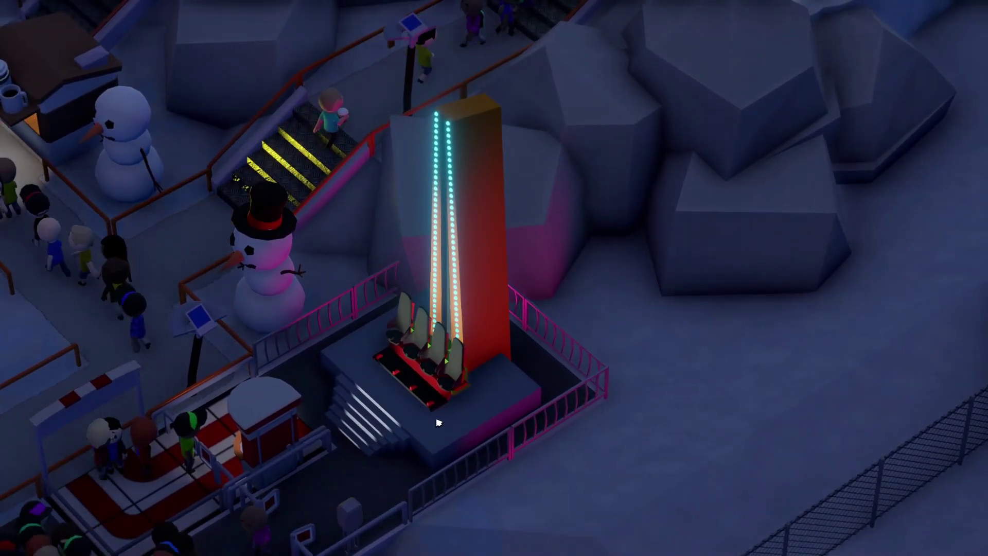
pyautogui.press('g')
pyautogui.press('g')
pyautogui.press('d')
pyautogui.press('s')
# Leave the game and switch to the ParkitectModTemplate.blend file in Blender, bringing the whole ride model into view.
pyautogui.hotkey('alt', 'F4')
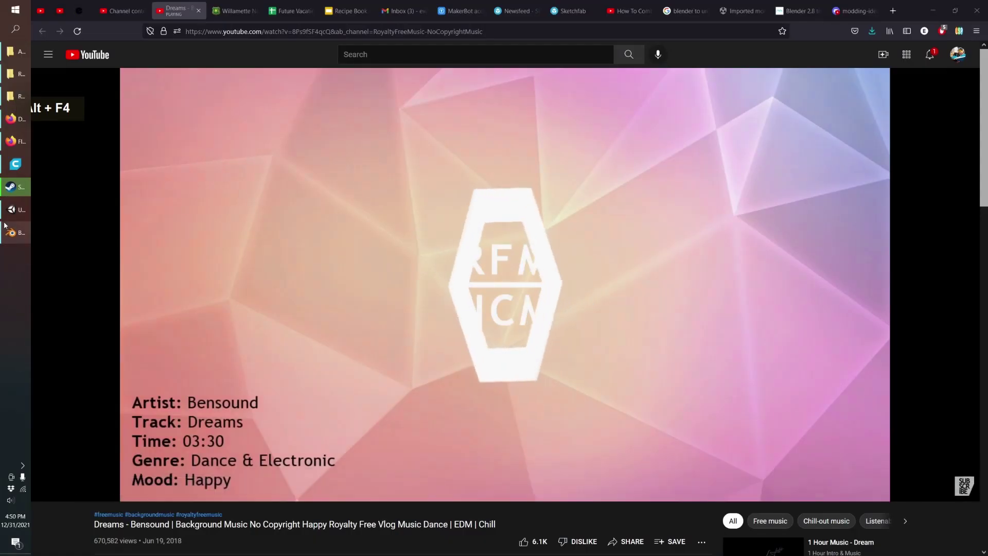
pyautogui.click(11, 230)
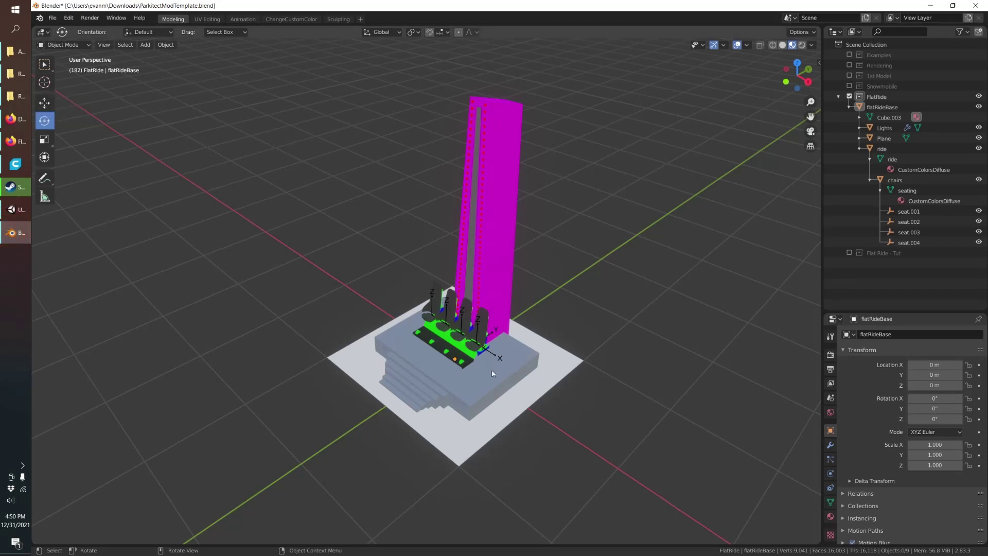
pyautogui.scroll(2, 484, 374)
pyautogui.scroll(-1, 478, 227)
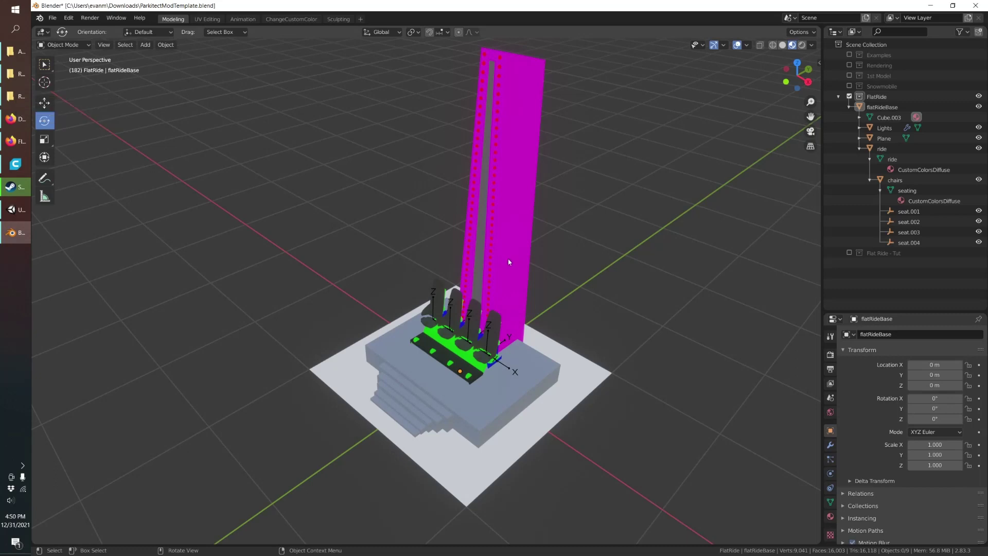
pyautogui.keyDown('shift'); pyautogui.moveTo(520, 272); pyautogui.dragTo(479, 268, button='middle'); pyautogui.keyUp('shift')
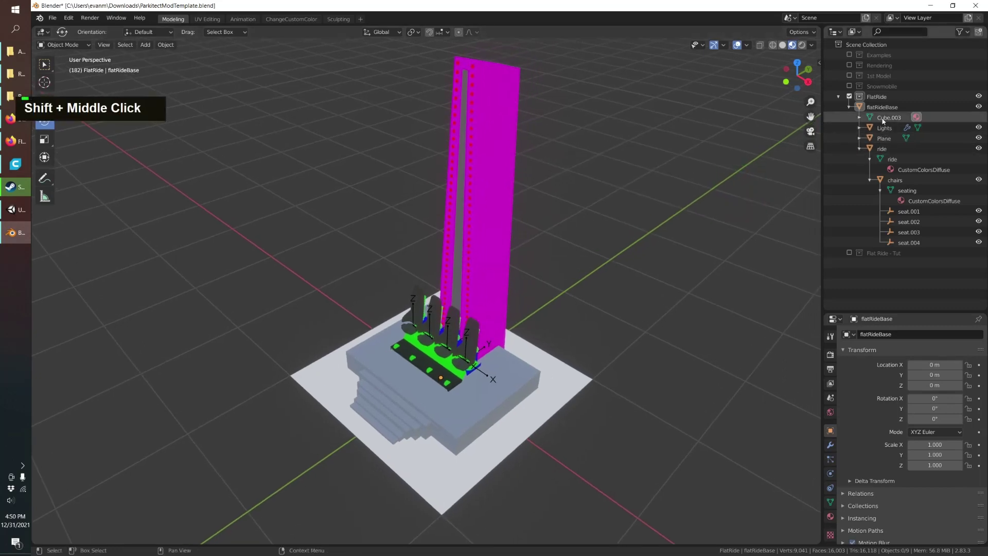
# Open the flatRideBase mesh in Edit Mode and select all of its geometry.
pyautogui.click(873, 117)
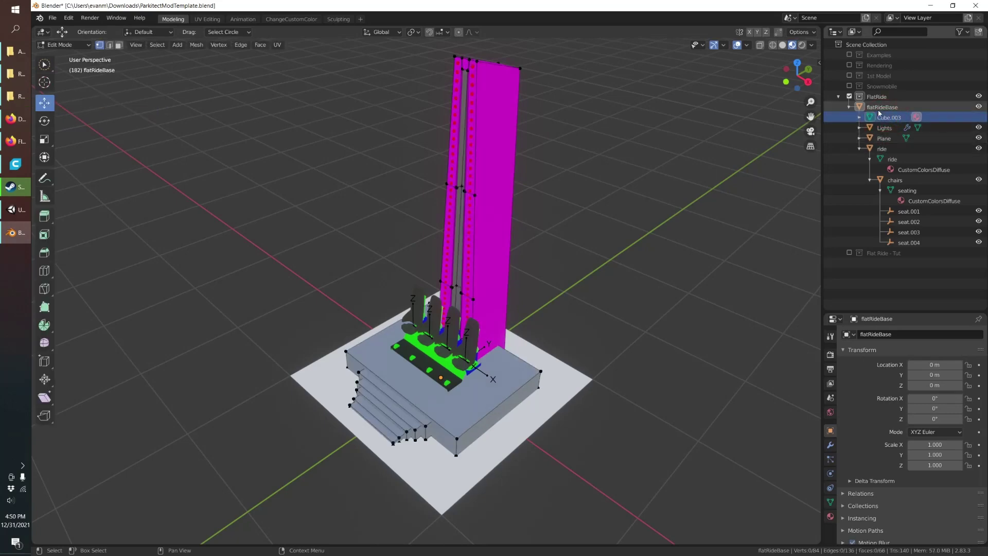
pyautogui.scroll(3, 559, 227)
pyautogui.press('Tab')
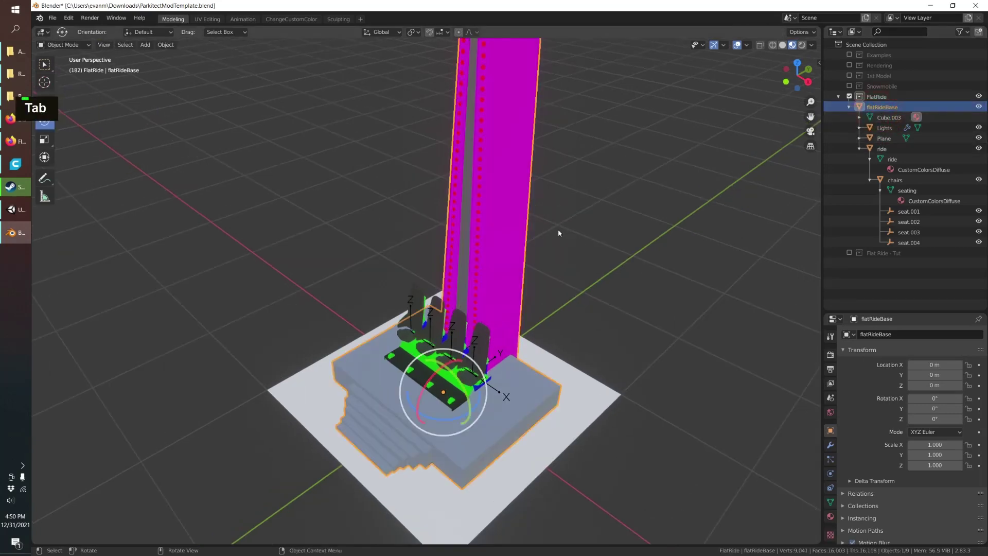
pyautogui.press('Tab')
pyautogui.press('a')
# Examine the platform, stairs and tower of flatRideBase from several angles and return to Object Mode.
pyautogui.moveTo(468, 282); pyautogui.dragTo(307, 305, button='middle')
pyautogui.scroll(-5, 476, 278)
pyautogui.scroll(4, 486, 298)
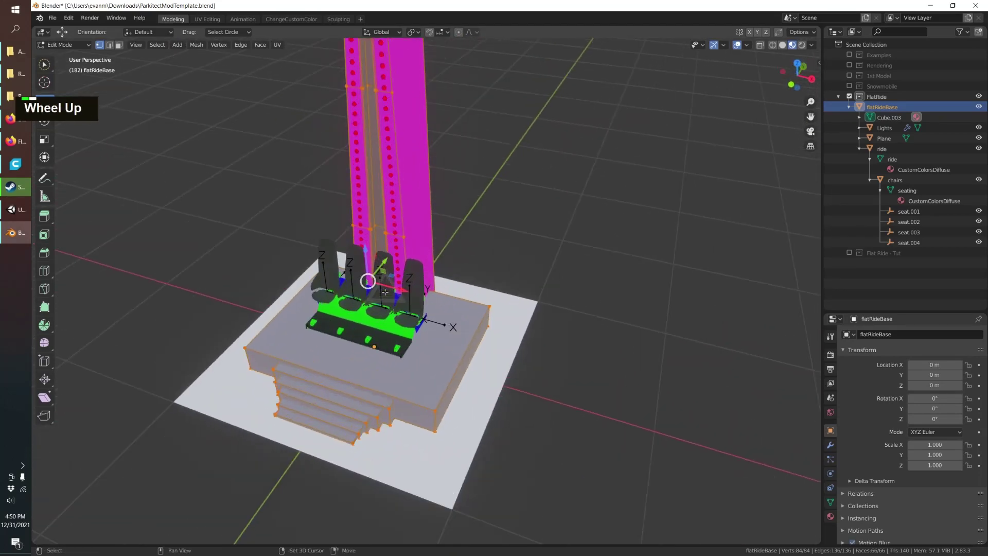
pyautogui.keyDown('shift'); pyautogui.moveTo(517, 265); pyautogui.dragTo(551, 263, button='middle'); pyautogui.keyUp('shift')
pyautogui.moveTo(411, 329); pyautogui.dragTo(323, 310, button='middle')
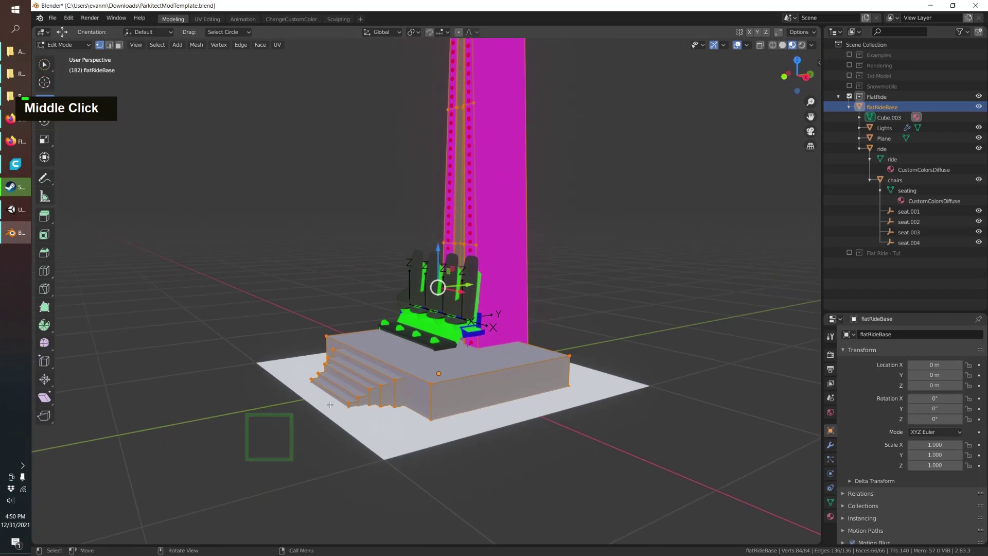
pyautogui.scroll(2, 398, 357)
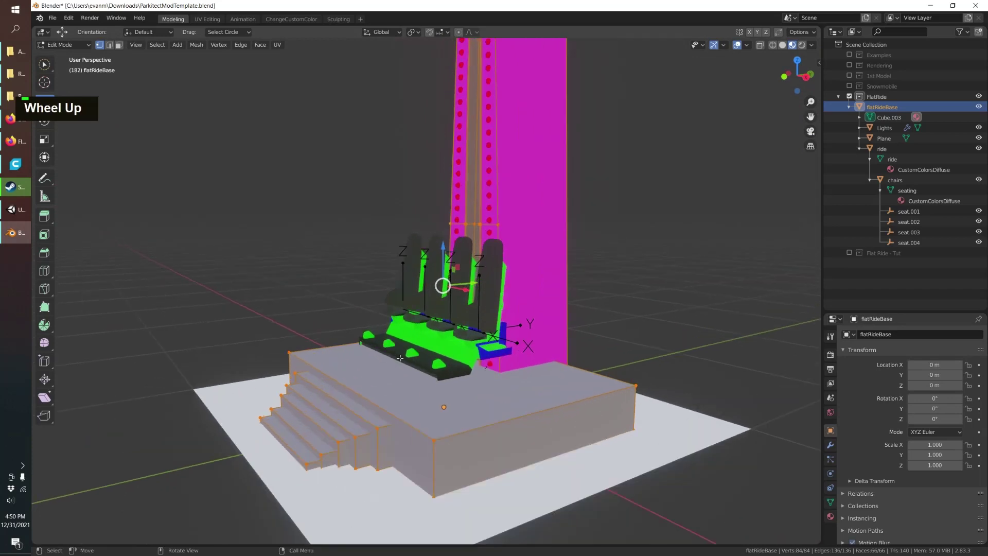
pyautogui.press('Tab')
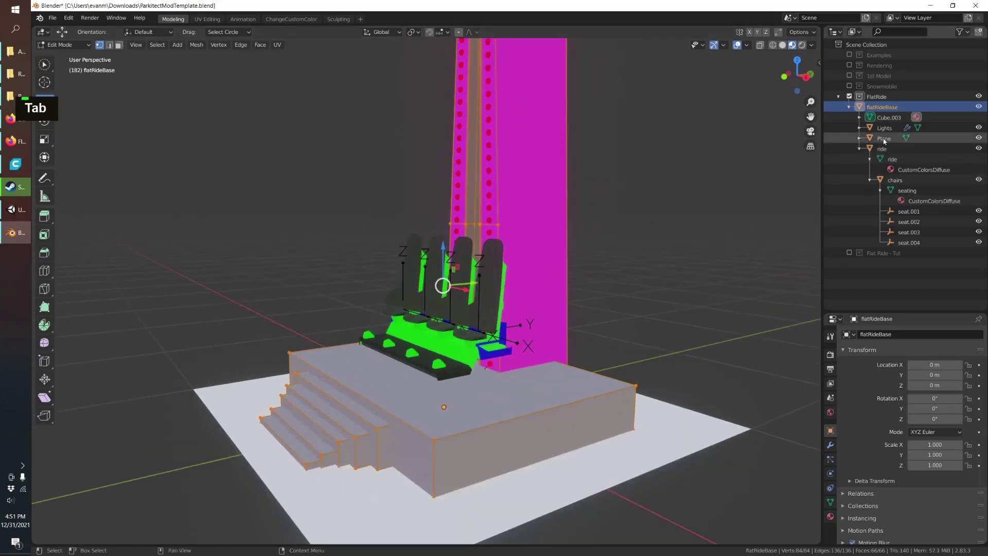
pyautogui.press('Tab')
# Select the Plane object under the ride and examine how the base fits within its outline.
pyautogui.click(885, 139)
pyautogui.moveTo(529, 291); pyautogui.dragTo(551, 307, button='middle')
pyautogui.scroll(-4, 353, 189)
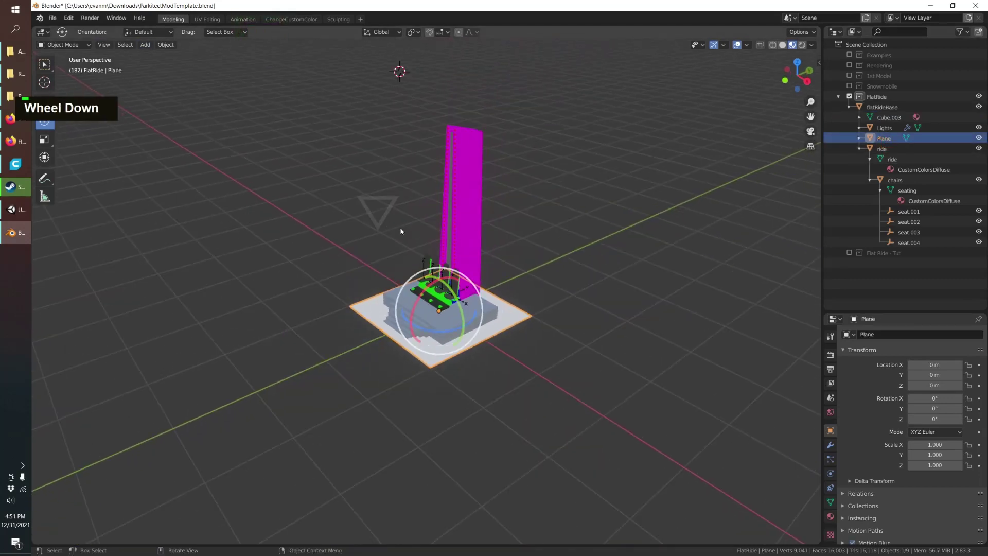
pyautogui.moveTo(406, 238); pyautogui.dragTo(425, 271, button='middle')
pyautogui.scroll(2, 459, 292)
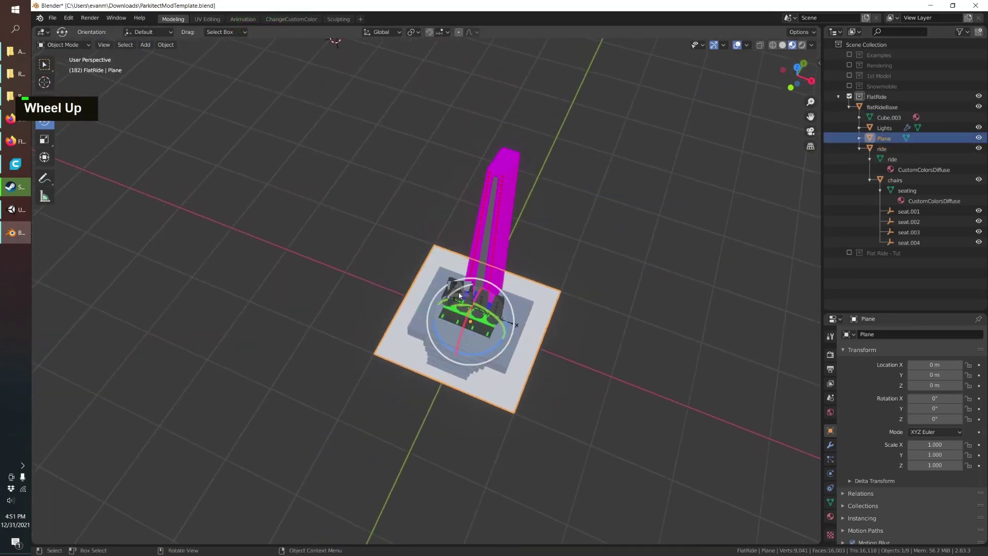
pyautogui.scroll(-1, 392, 259)
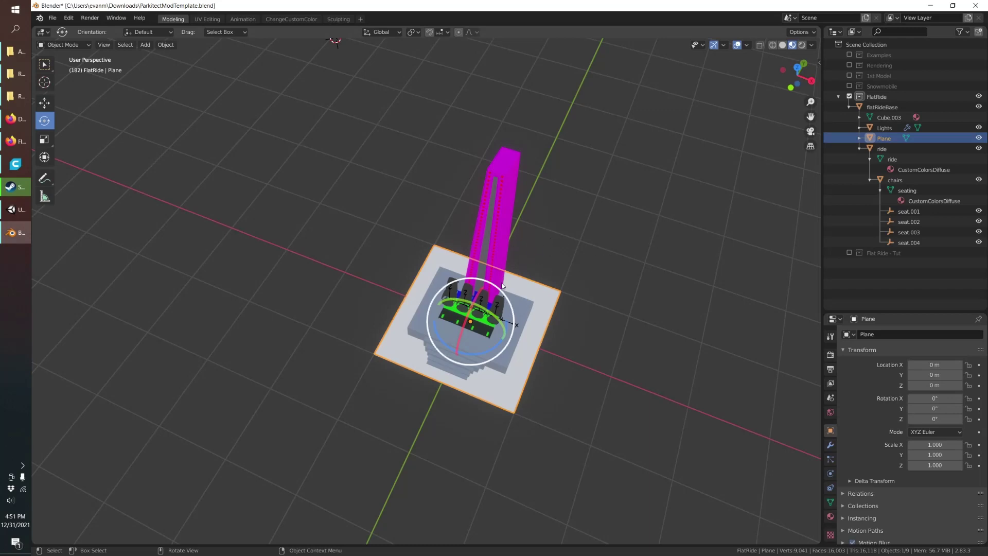
# Add a new mesh plane and set its size to 3 m.
pyautogui.click(164, 60)
pyautogui.click(145, 45)
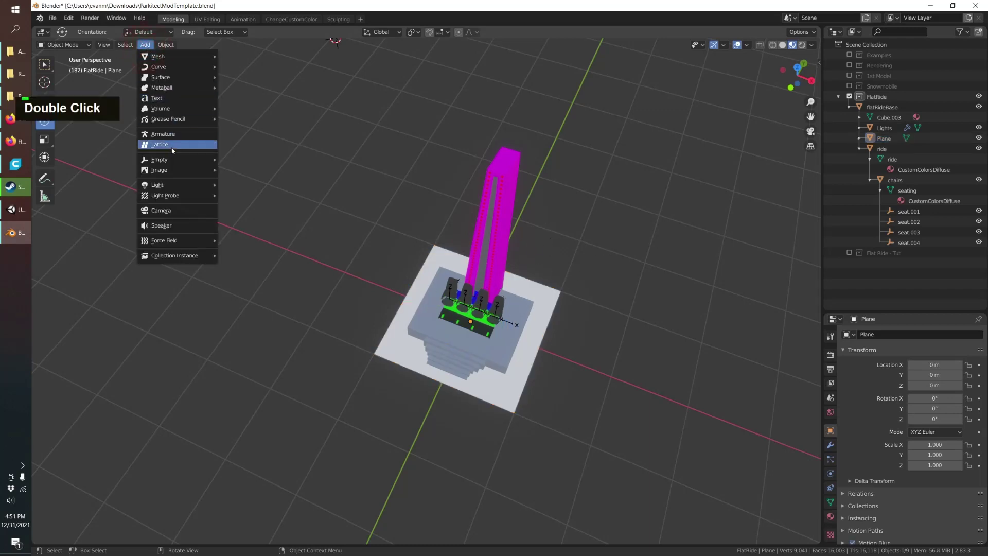
pyautogui.moveTo(211, 56)
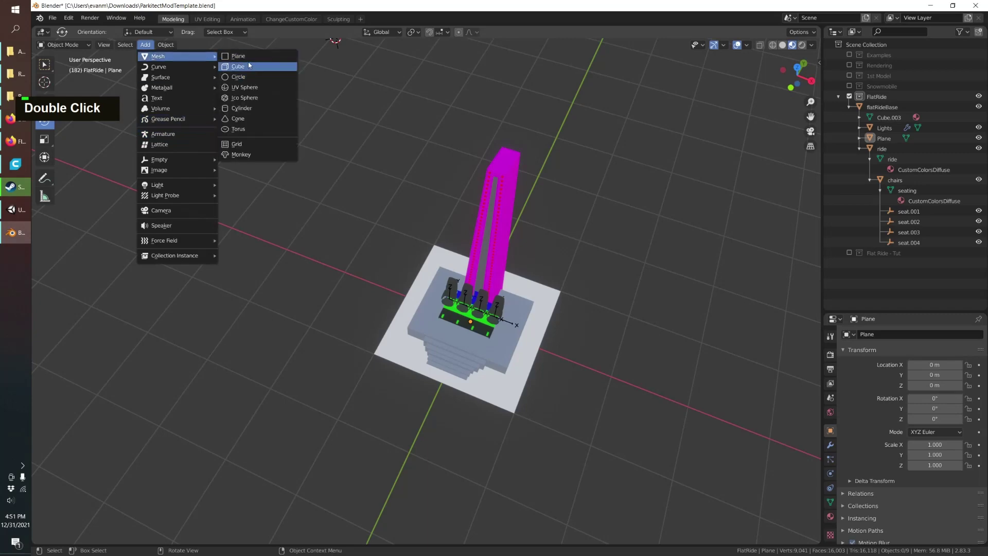
pyautogui.click(247, 58)
pyautogui.scroll(-3, 348, 150)
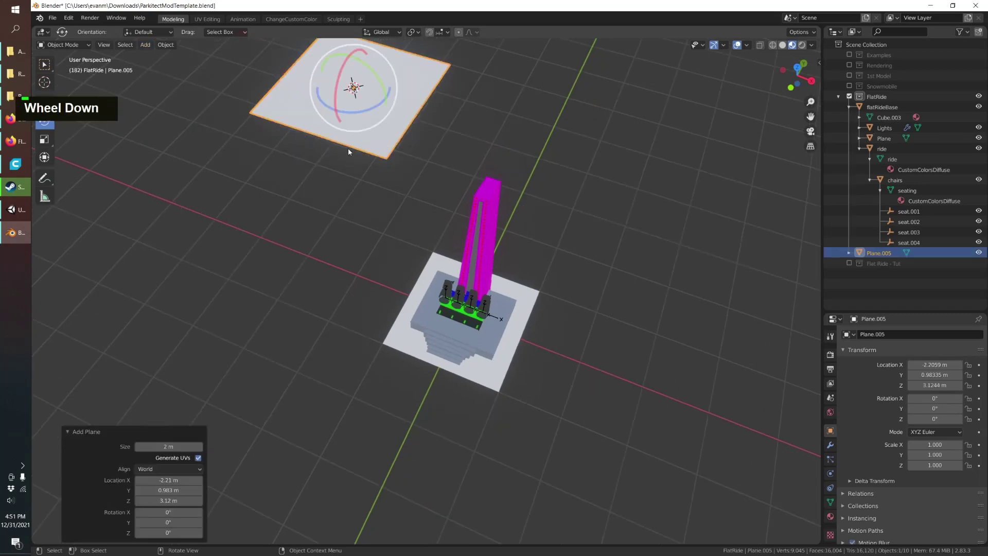
pyautogui.keyDown('shift'); pyautogui.moveTo(365, 175); pyautogui.dragTo(371, 238, button='middle'); pyautogui.keyUp('shift')
pyautogui.moveTo(349, 301); pyautogui.dragTo(361, 281, button='middle')
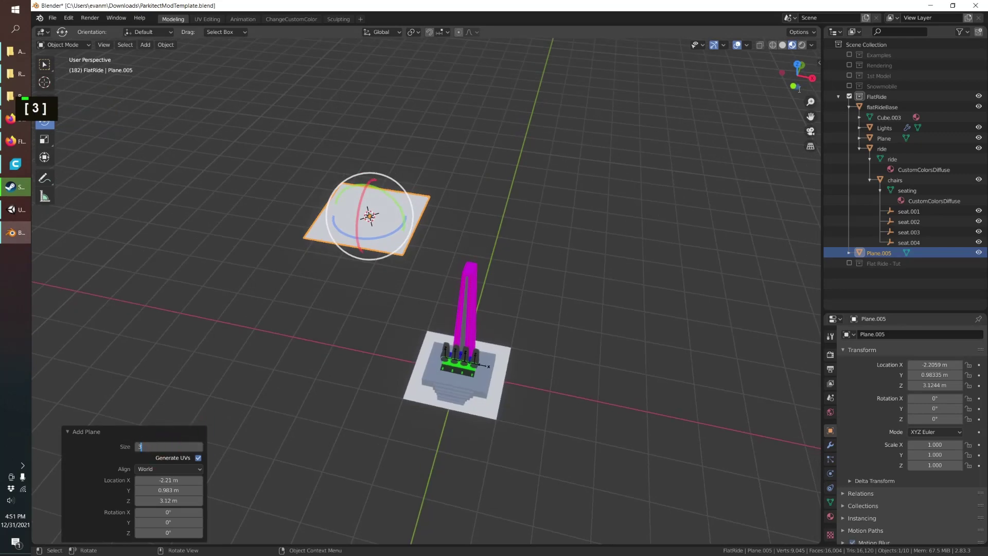
pyautogui.click(138, 438)
pyautogui.write('3')
pyautogui.press('Return')
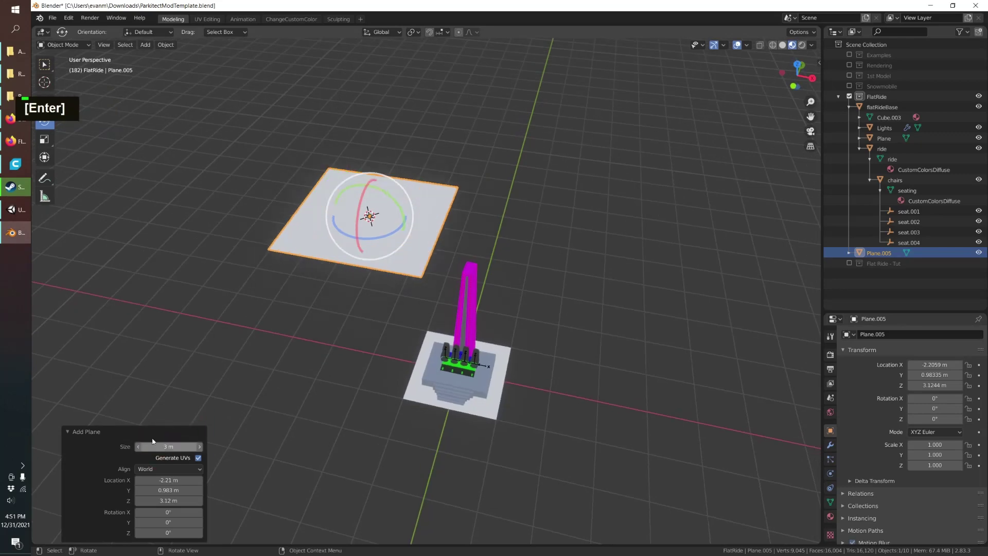
# In top view, move the new 3 m plane about 2.71 m in X and -1.47 m in Y over the ride.
pyautogui.click(797, 63)
pyautogui.scroll(-1, 347, 241)
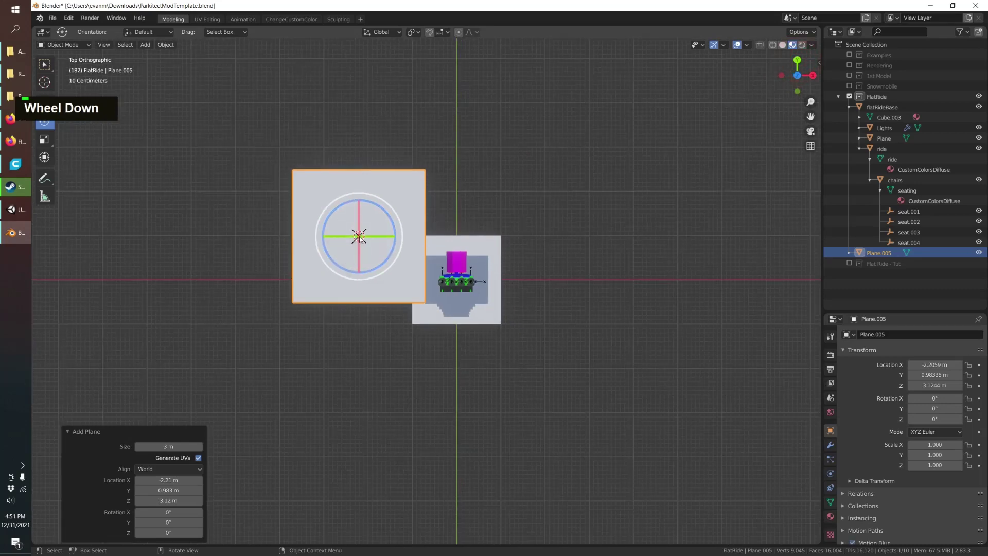
pyautogui.click(45, 102)
pyautogui.moveTo(360, 237); pyautogui.dragTo(482, 302)
pyautogui.moveTo(537, 279); pyautogui.dragTo(444, 278, button='middle')
# Delete the added 3 m plane and return to a perspective view of the ride.
pyautogui.rightClick(881, 252)
pyautogui.click(841, 276)
pyautogui.scroll(3, 759, 284)
pyautogui.scroll(2, 515, 326)
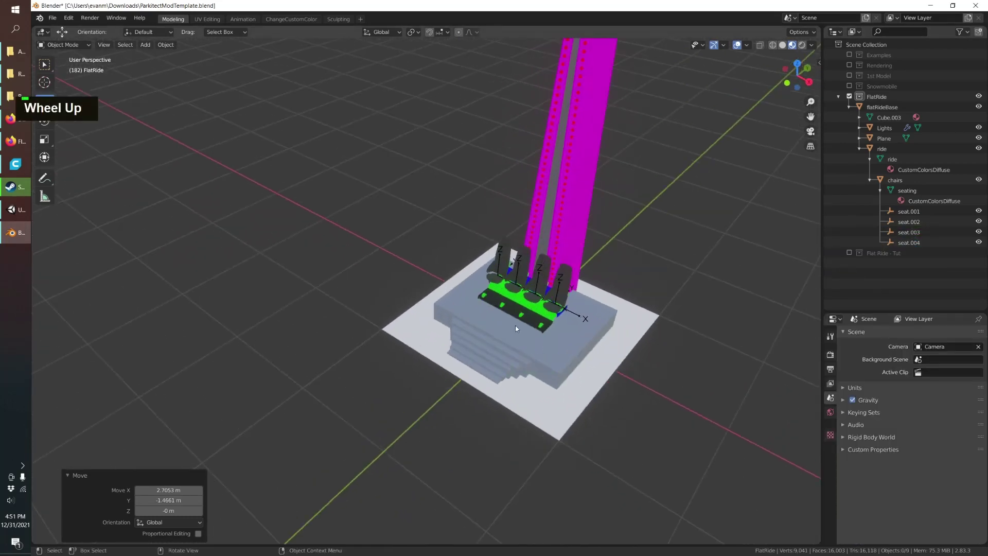
pyautogui.keyDown('shift'); pyautogui.moveTo(515, 325); pyautogui.dragTo(440, 321, button='middle'); pyautogui.keyUp('shift')
pyautogui.moveTo(380, 363); pyautogui.dragTo(353, 350, button='middle')
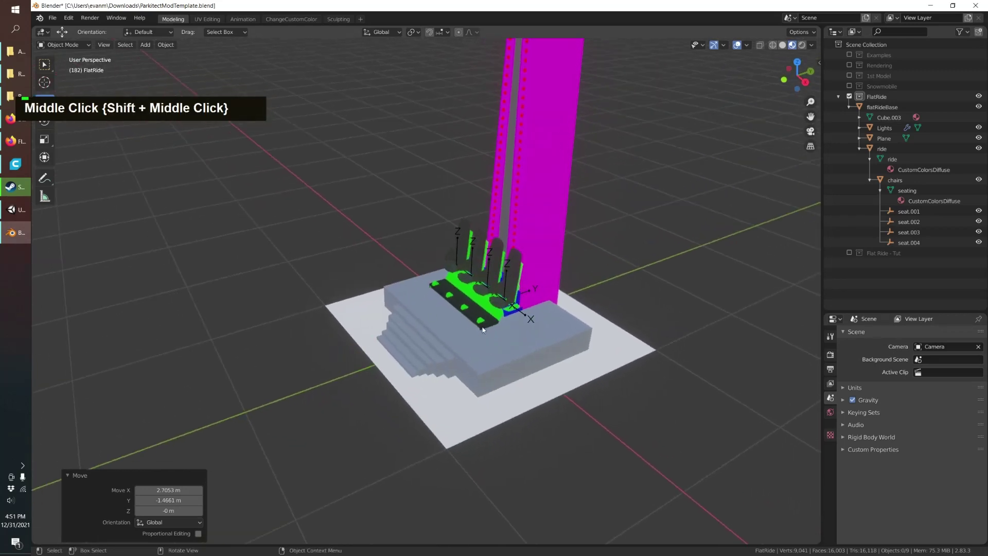
pyautogui.moveTo(483, 330); pyautogui.dragTo(465, 308, button='middle')
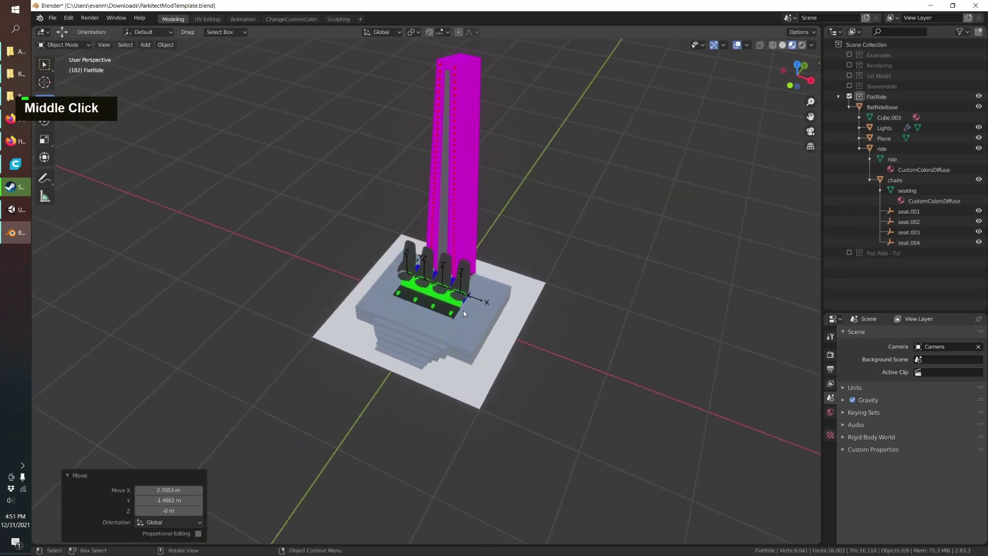
# Select the Lights object and review the settings of its Array modifier.
pyautogui.click(927, 128)
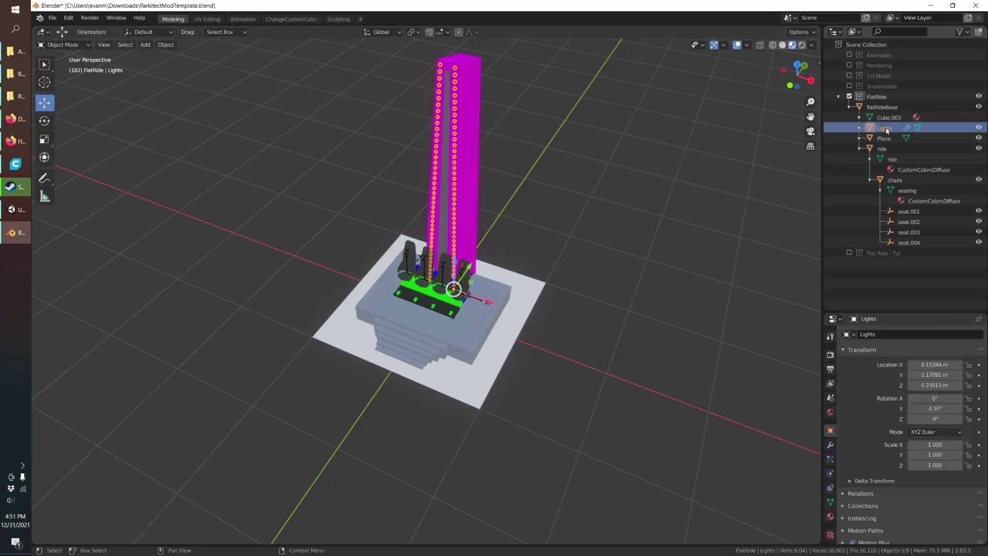
pyautogui.scroll(3, 477, 175)
pyautogui.keyDown('shift'); pyautogui.moveTo(476, 175); pyautogui.dragTo(442, 288, button='middle'); pyautogui.keyUp('shift')
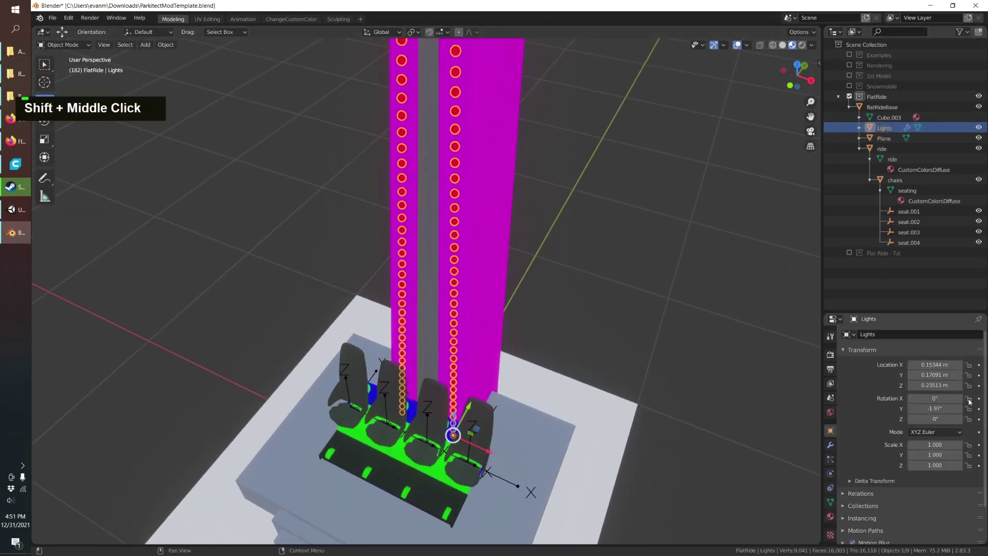
pyautogui.scroll(-2, 864, 427)
pyautogui.click(830, 445)
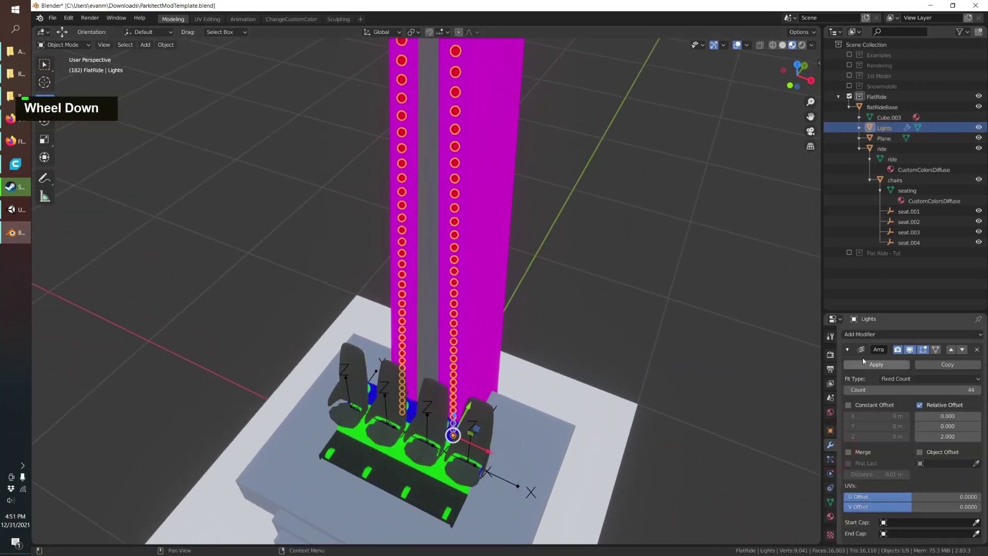
pyautogui.scroll(-1, 886, 381)
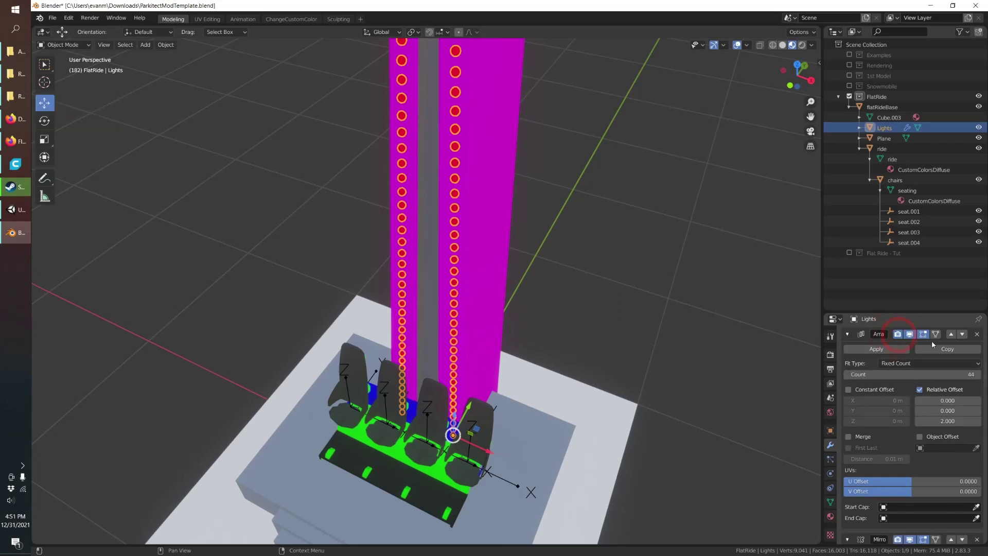
pyautogui.scroll(-1, 928, 348)
# Try an Array count of 27 on the Lights, undo it, and bring the Mirror modifier's settings into view.
pyautogui.moveTo(467, 409); pyautogui.dragTo(344, 360, button='middle')
pyautogui.keyDown('shift'); pyautogui.moveTo(468, 157); pyautogui.dragTo(573, 320, button='middle'); pyautogui.keyUp('shift')
pyautogui.scroll(-4, 512, 344)
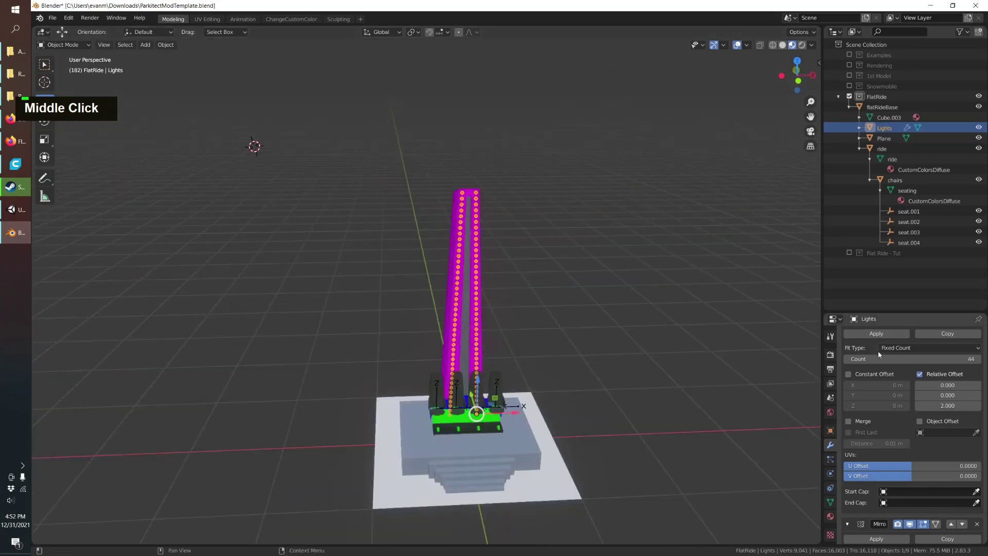
pyautogui.moveTo(883, 359); pyautogui.dragTo(942, 359)
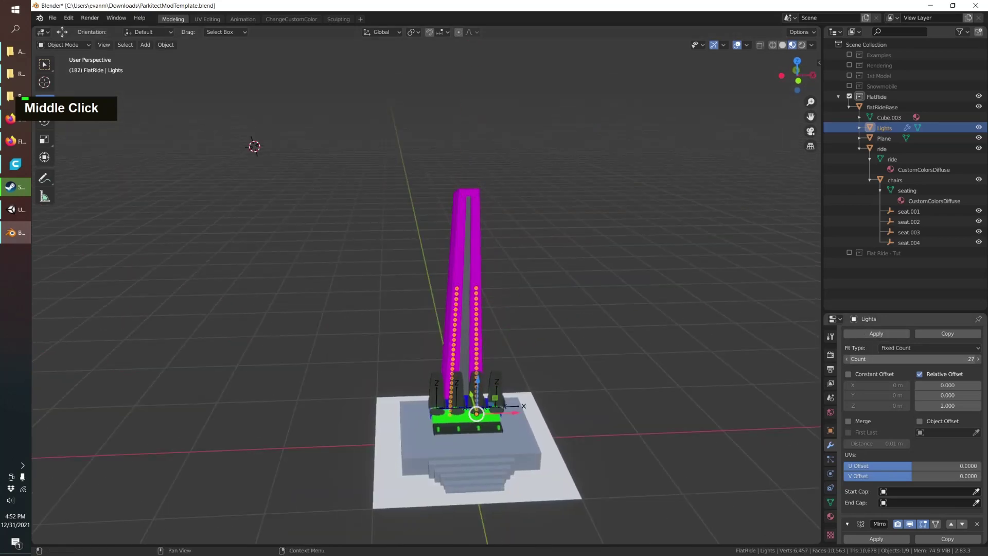
pyautogui.hotkey('ctrl', 'z')
pyautogui.scroll(-5, 871, 460)
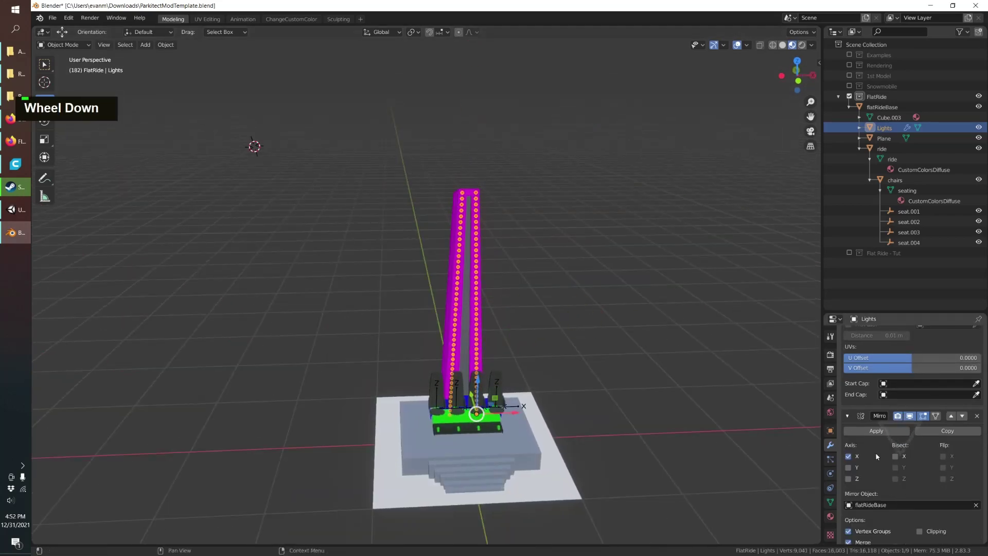
# Hide the Plane object beneath the ride base.
pyautogui.click(912, 139)
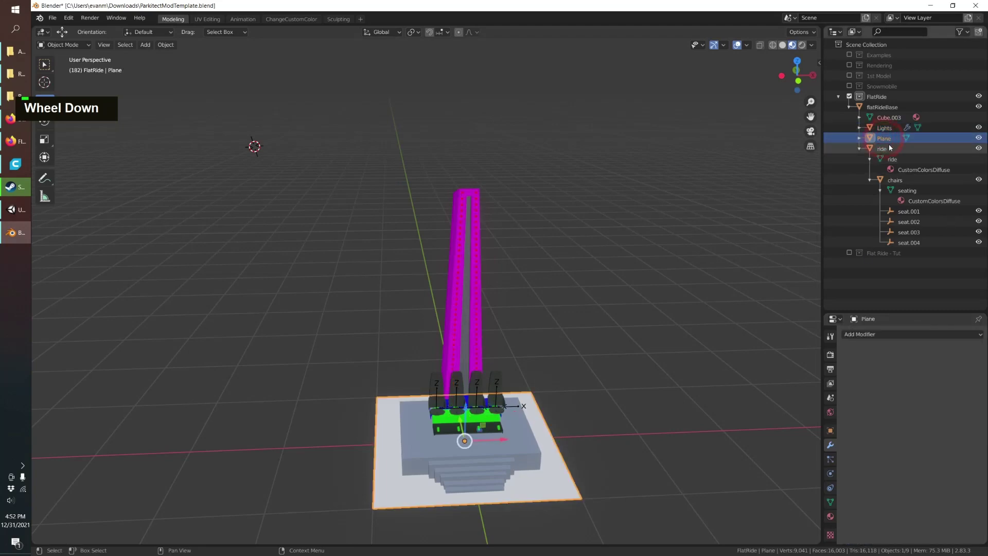
pyautogui.click(979, 138)
pyautogui.scroll(3, 520, 372)
pyautogui.moveTo(520, 373); pyautogui.dragTo(394, 303, button='middle')
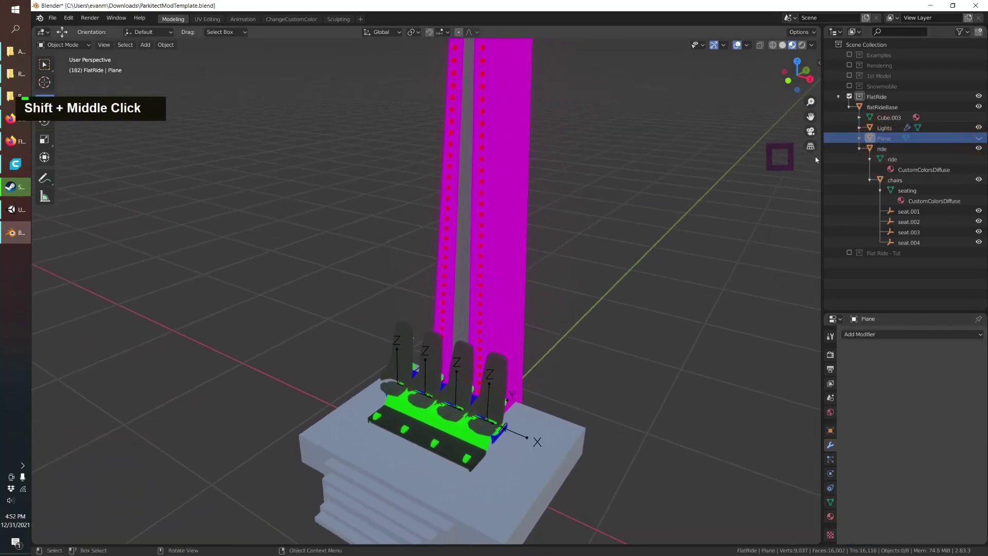
# Select the ride object, temporarily hide the chairs to examine the moving part behind them, and show the chairs again.
pyautogui.click(890, 150)
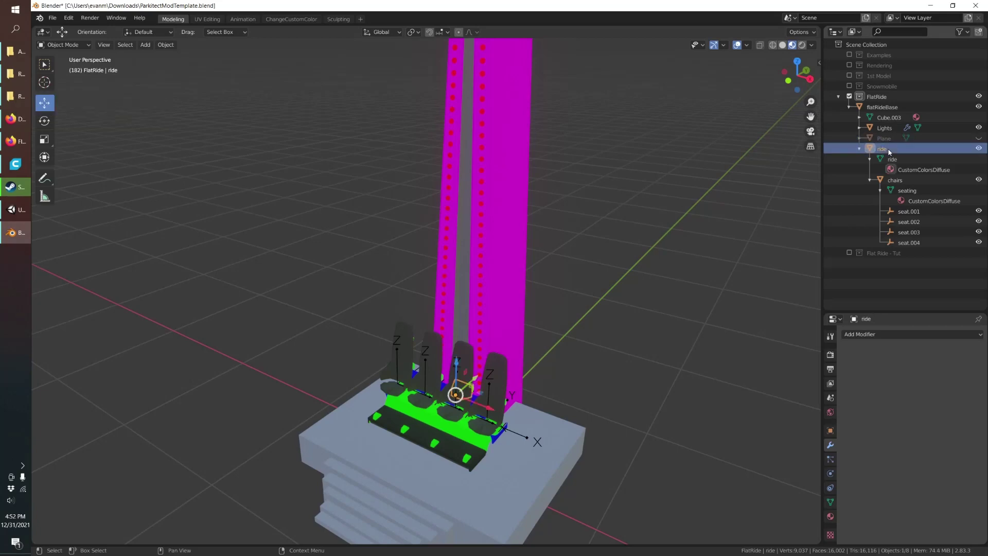
pyautogui.moveTo(479, 360); pyautogui.dragTo(427, 291, button='middle')
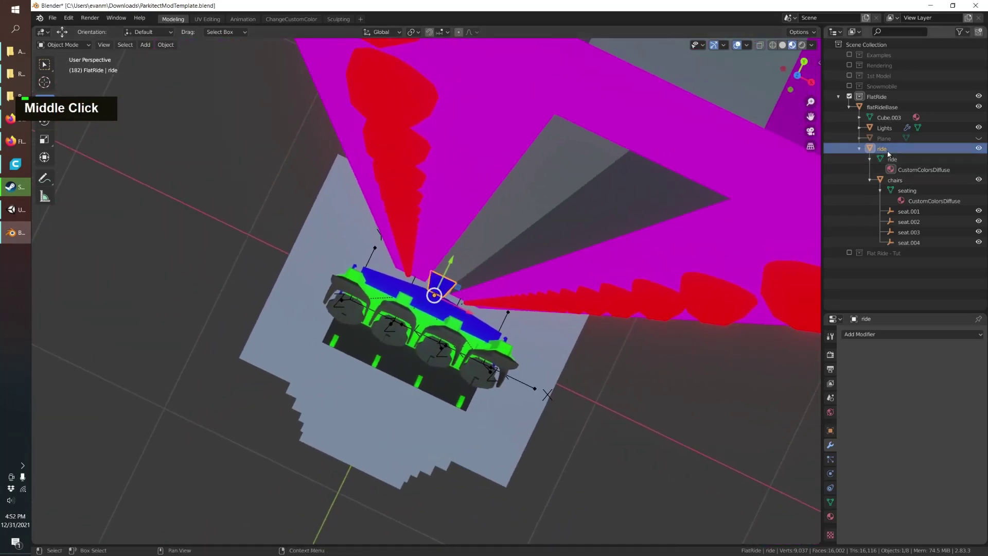
pyautogui.click(979, 179)
pyautogui.moveTo(348, 347); pyautogui.dragTo(441, 284, button='middle')
pyautogui.scroll(3, 441, 283)
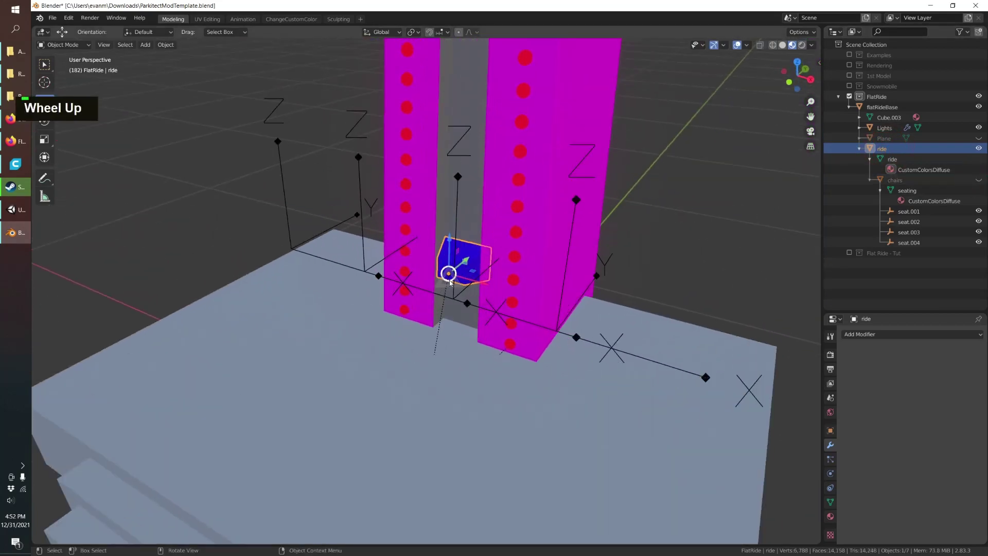
pyautogui.scroll(-5, 480, 166)
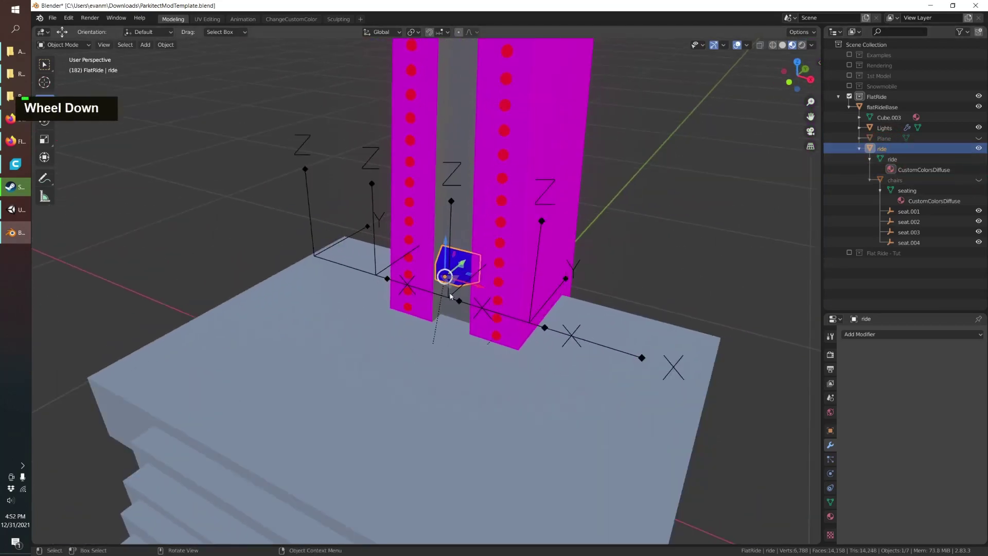
pyautogui.click(978, 180)
pyautogui.moveTo(515, 247); pyautogui.dragTo(371, 243, button='middle')
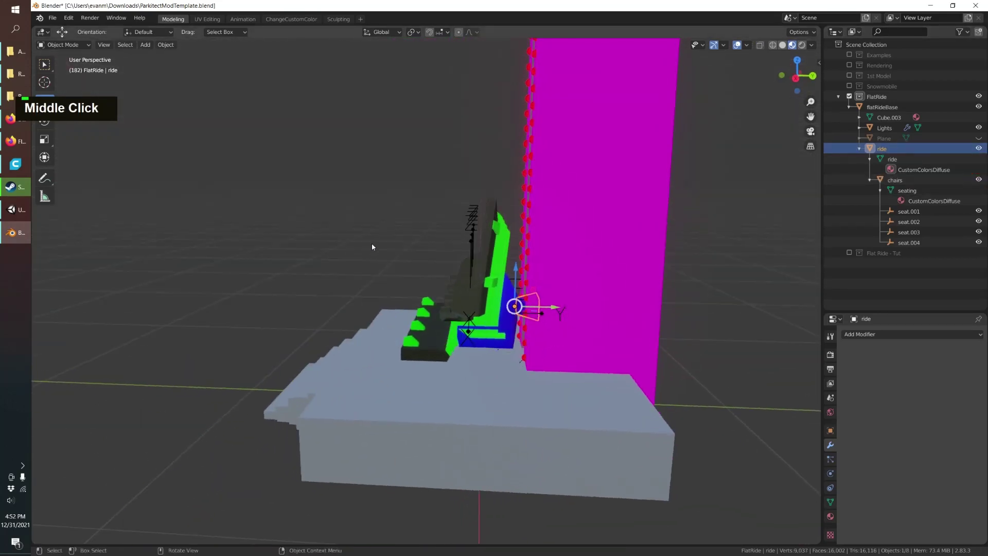
# Select the chairs object and examine how it sits against the tower from several angles.
pyautogui.click(910, 181)
pyautogui.moveTo(507, 282); pyautogui.dragTo(525, 298, button='middle')
pyautogui.scroll(3, 515, 308)
pyautogui.keyDown('shift'); pyautogui.moveTo(574, 354); pyautogui.dragTo(503, 227, button='middle'); pyautogui.keyUp('shift')
pyautogui.scroll(-3, 503, 226)
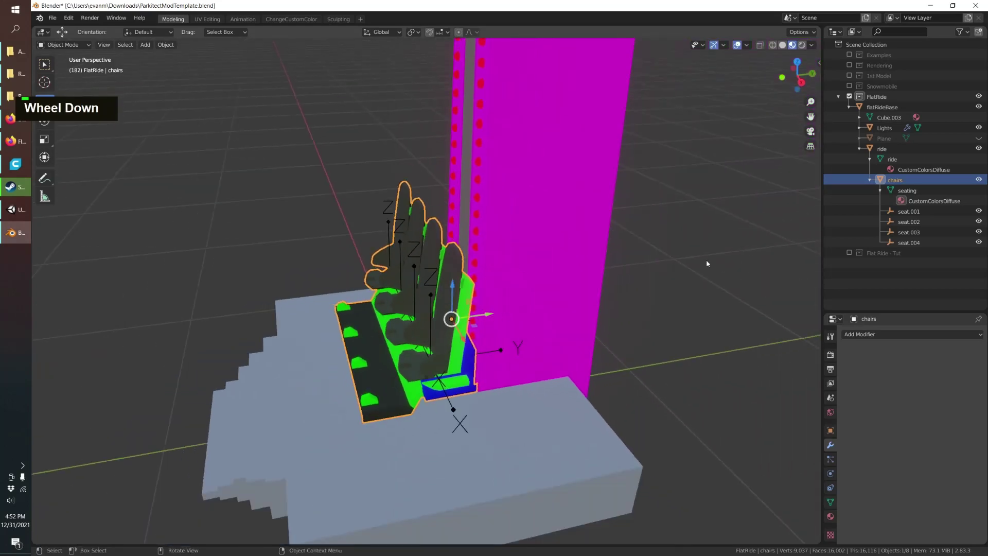
# Select the seat.001 empty and examine the placement and axes of the seat empties on the chairs.
pyautogui.click(925, 211)
pyautogui.moveTo(377, 379); pyautogui.dragTo(540, 333, button='middle')
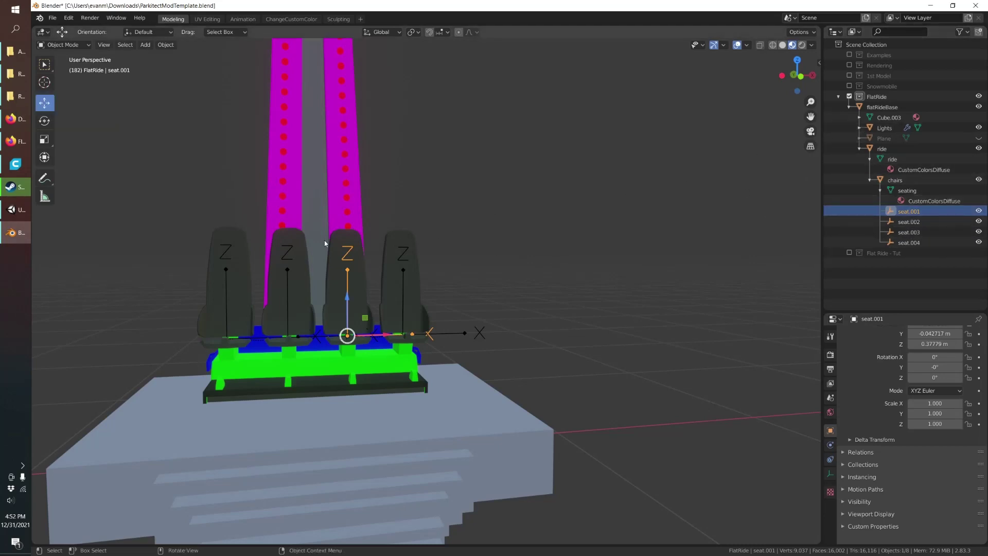
pyautogui.moveTo(453, 288); pyautogui.dragTo(439, 342, button='middle')
pyautogui.scroll(-3, 404, 296)
pyautogui.scroll(4, 404, 296)
pyautogui.scroll(-3, 447, 333)
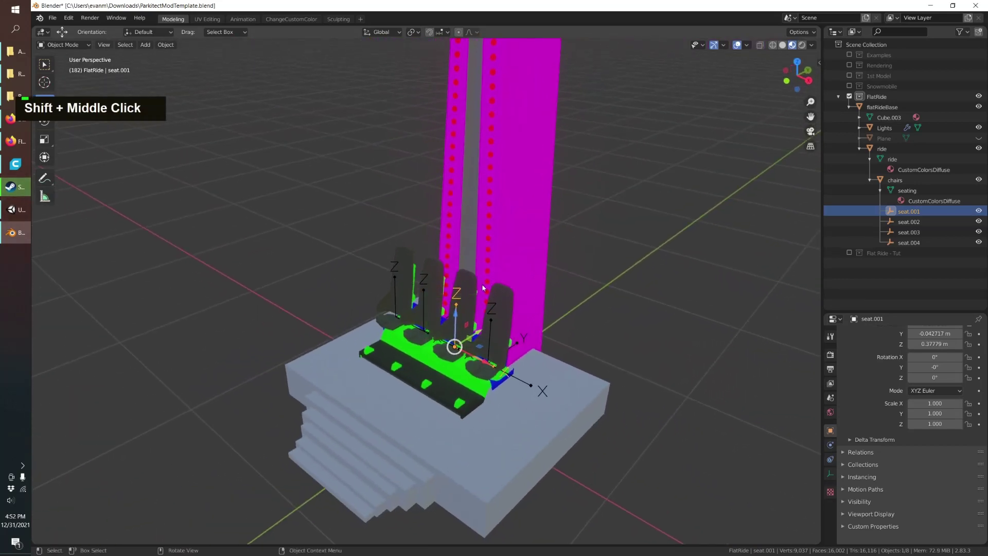
pyautogui.scroll(-2, 483, 287)
pyautogui.keyDown('shift'); pyautogui.moveTo(483, 287); pyautogui.dragTo(469, 302, button='middle'); pyautogui.keyUp('shift')
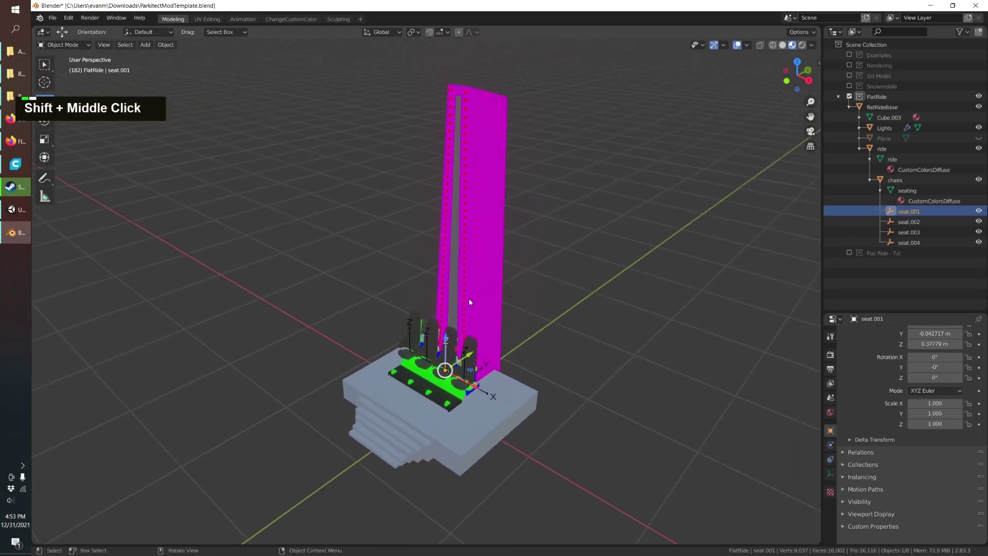
# Switch to Firefox, read the Flat Rides wiki page from Ride Footprint through Animation, and return to Blender.
pyautogui.click(5, 140)
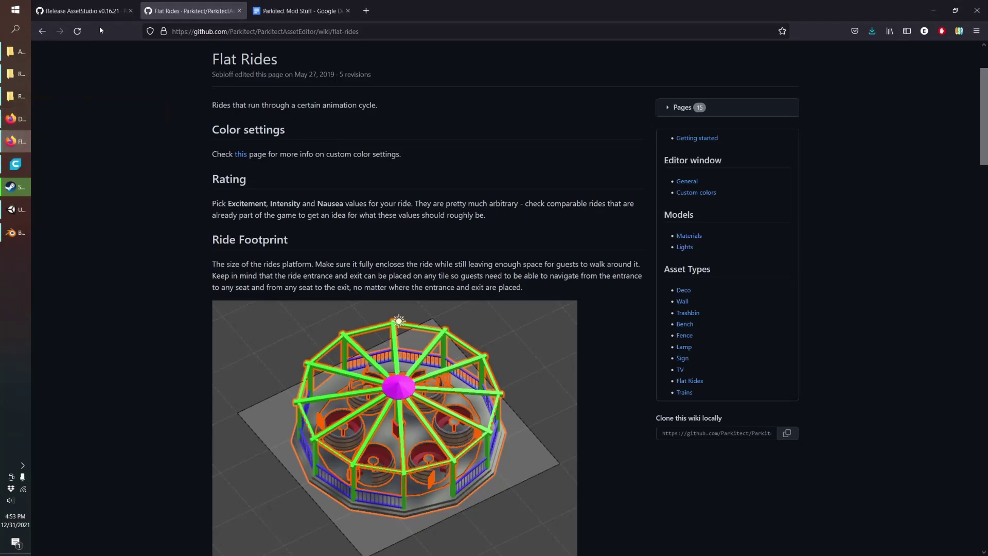
pyautogui.moveTo(984, 97); pyautogui.dragTo(986, 80)
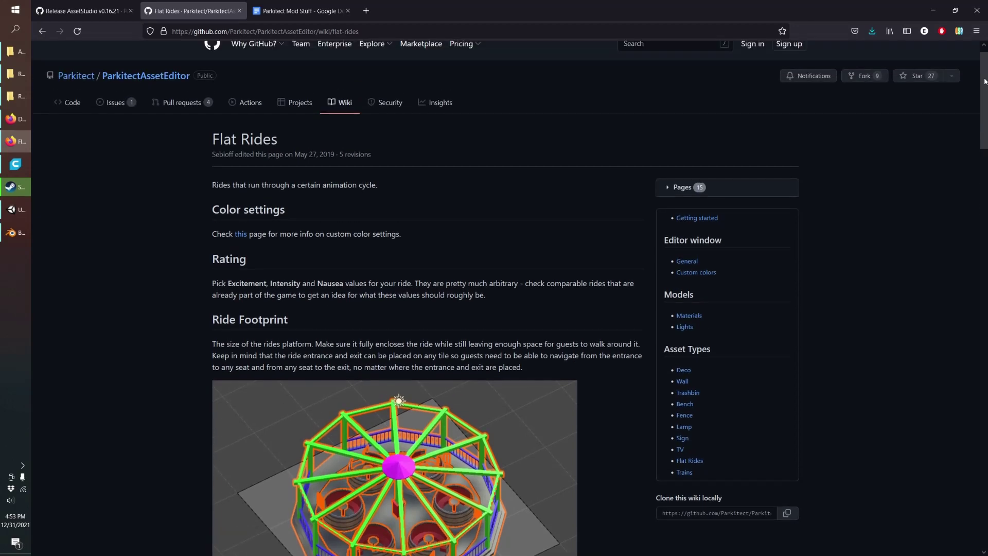
pyautogui.scroll(-2, 340, 176)
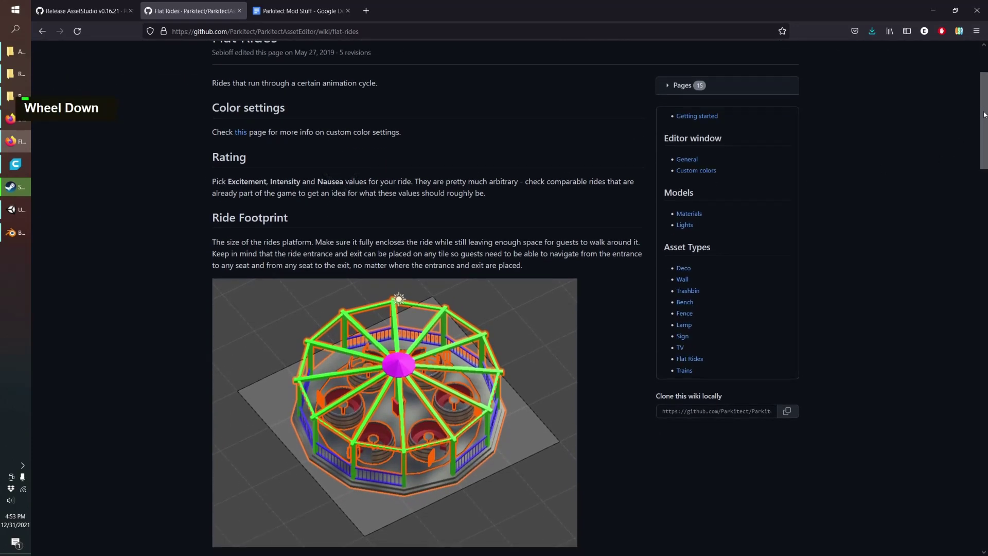
pyautogui.scroll(-3, 984, 115)
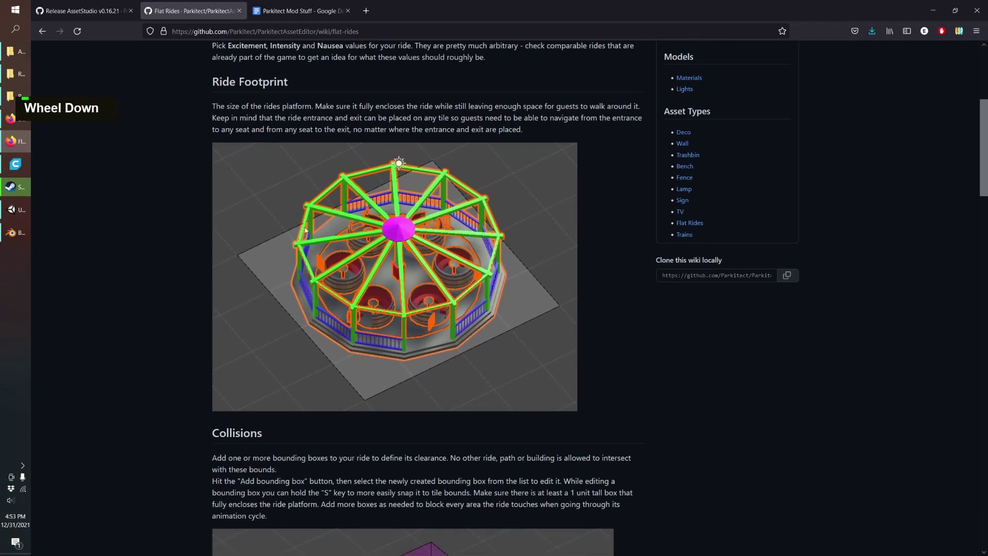
pyautogui.scroll(-6, 376, 356)
pyautogui.scroll(-1, 341, 299)
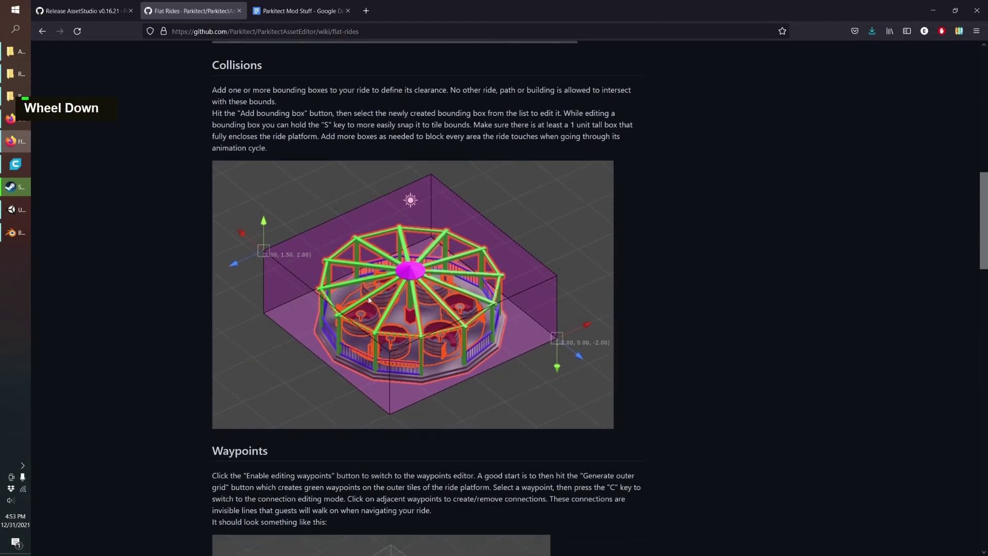
pyautogui.scroll(-7, 286, 384)
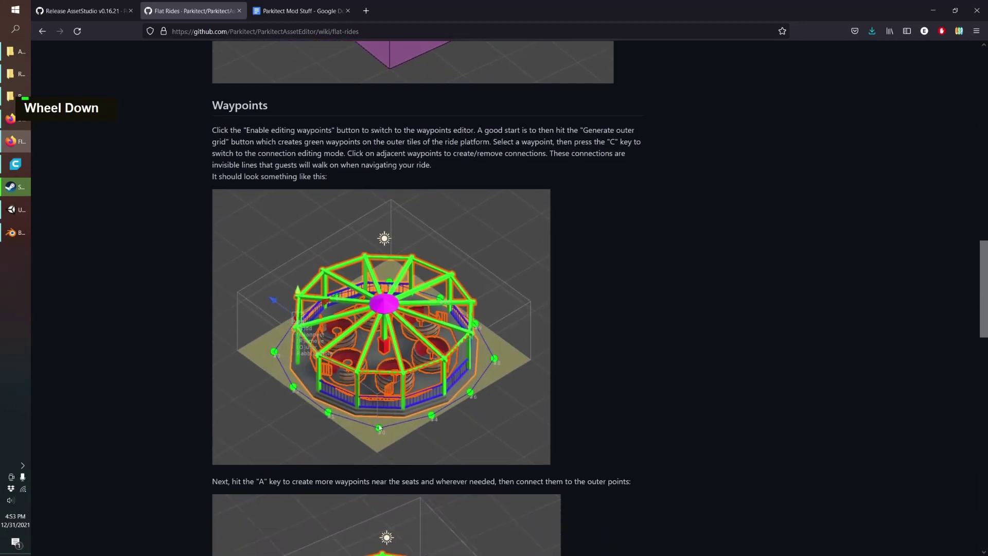
pyautogui.scroll(-4, 286, 384)
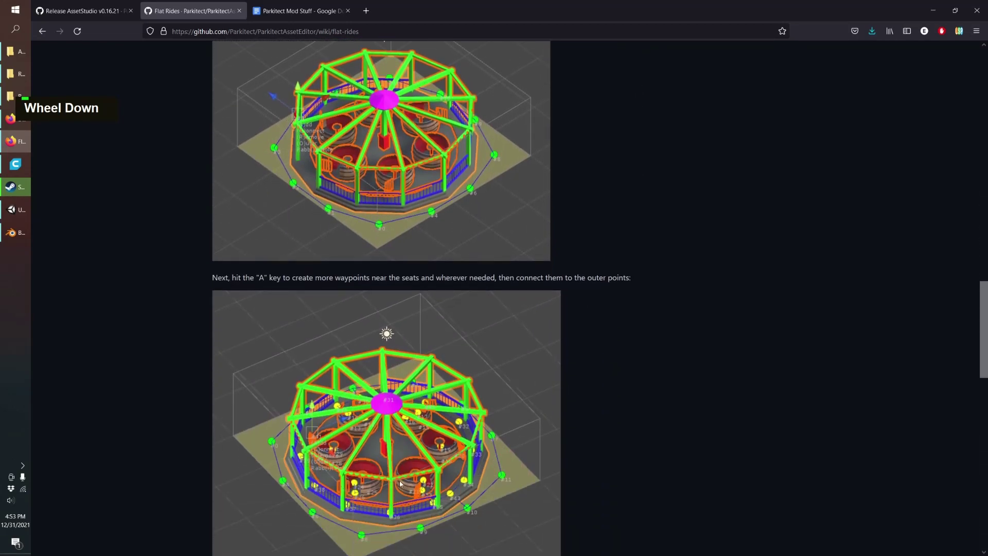
pyautogui.scroll(-8, 398, 483)
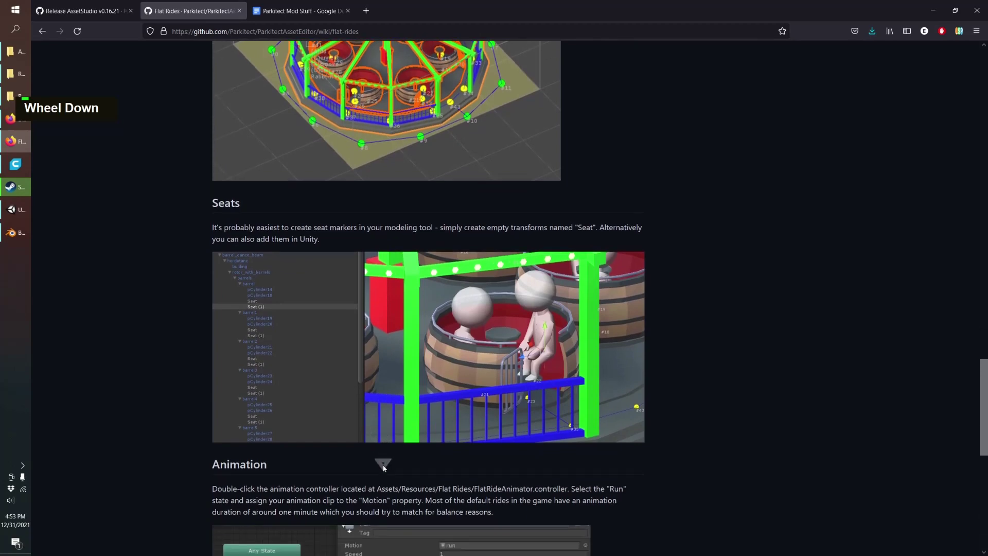
pyautogui.scroll(-5, 383, 465)
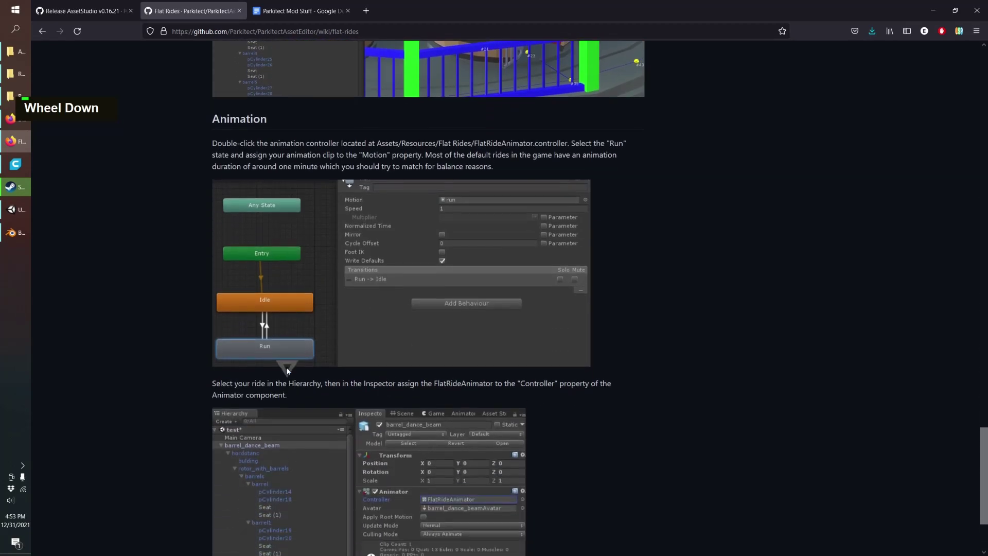
pyautogui.scroll(-1, 285, 366)
pyautogui.scroll(-2, 301, 320)
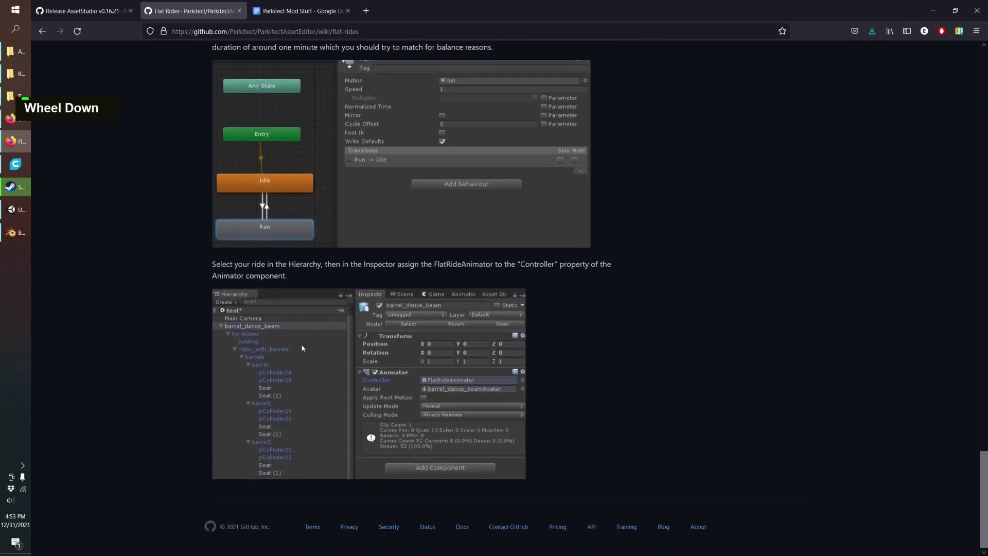
pyautogui.click(933, 10)
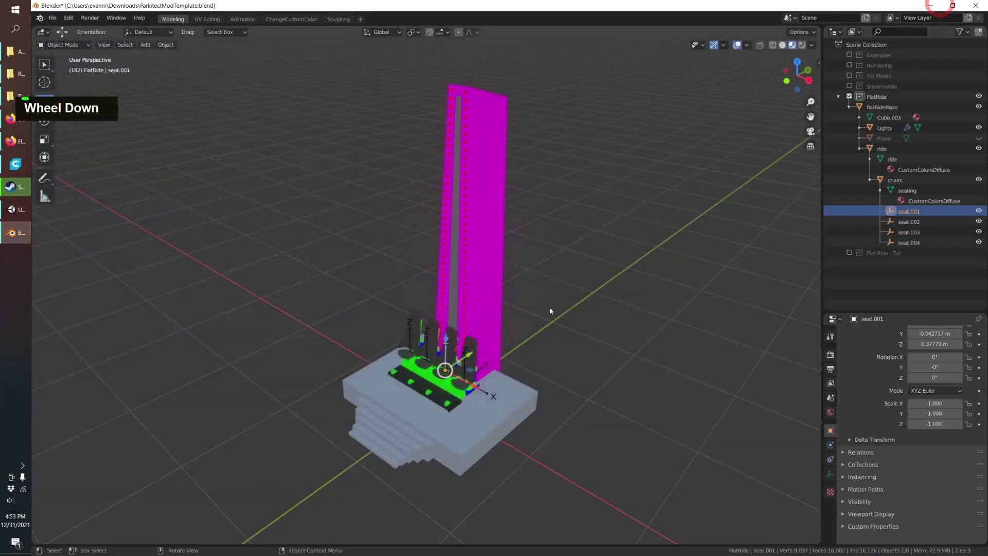
# Review the object hierarchy by selecting flatRideBase and its child ride, checking what is nested under each.
pyautogui.keyDown('shift'); pyautogui.moveTo(474, 287); pyautogui.dragTo(464, 310, button='middle'); pyautogui.keyUp('shift')
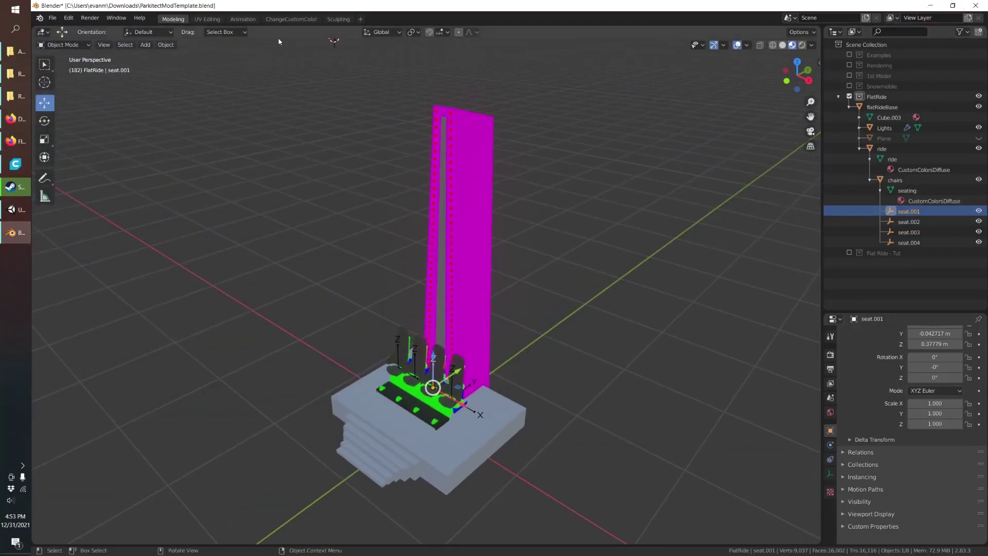
pyautogui.click(883, 108)
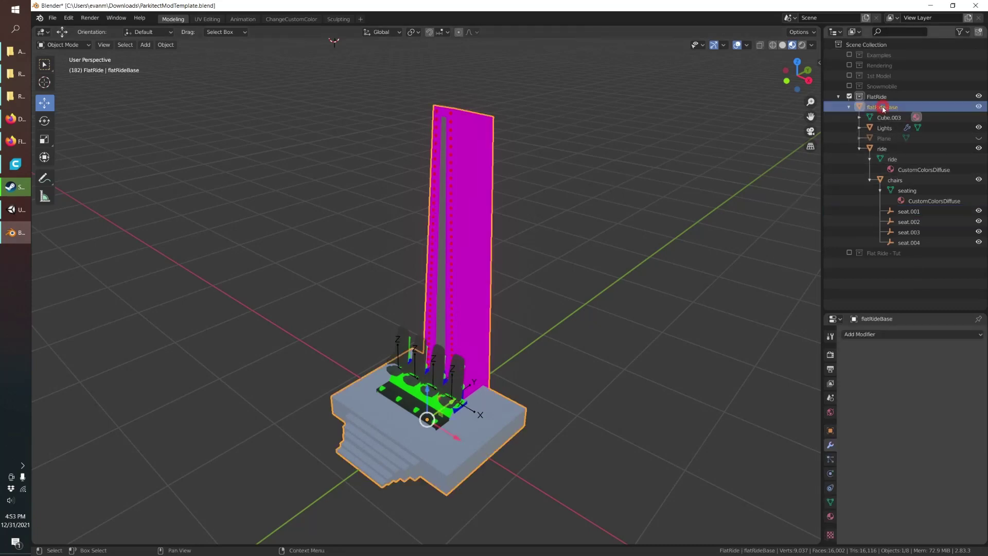
pyautogui.doubleClick(858, 109)
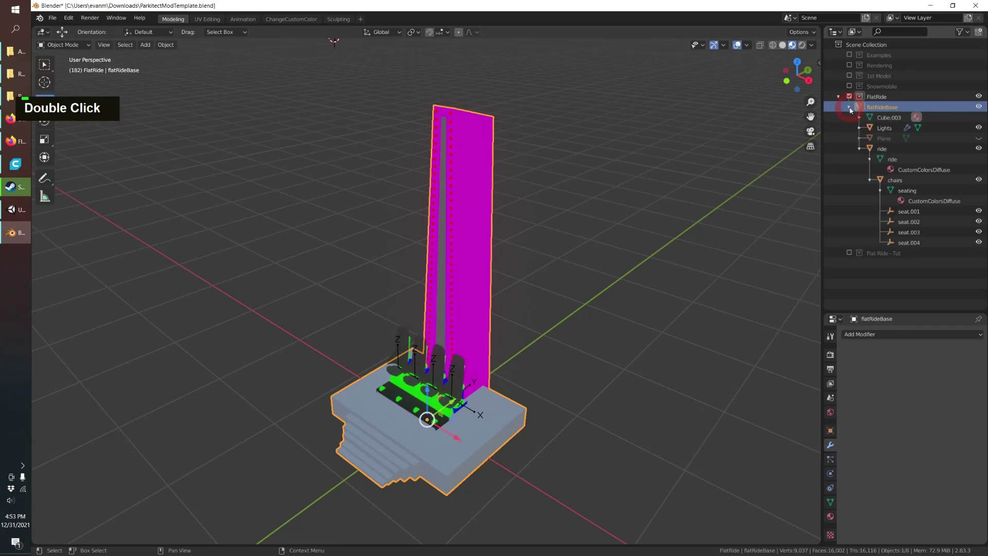
pyautogui.click(885, 150)
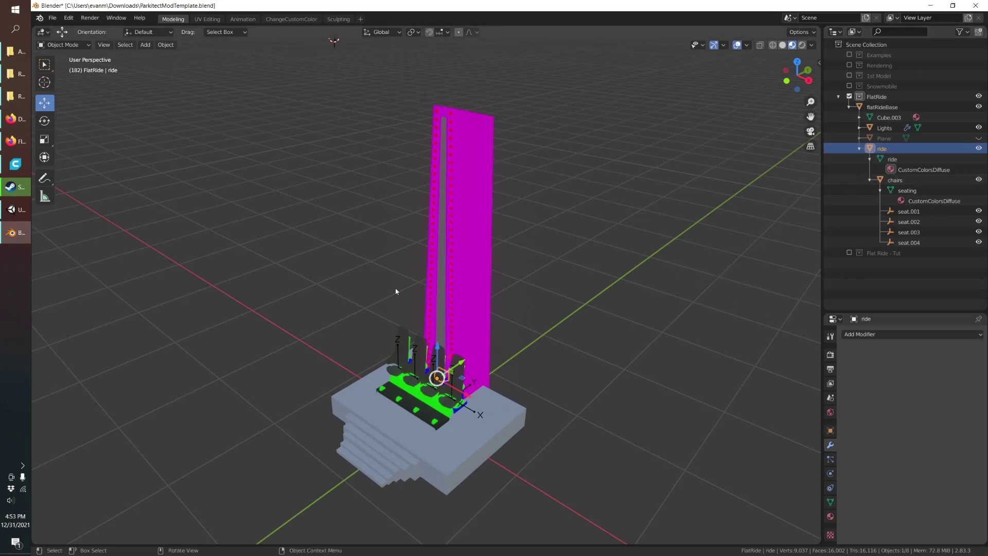
pyautogui.doubleClick(859, 149)
# Try parenting the chairs directly to flatRideBase twice, undoing each attempt, and recheck what is nested under ride.
pyautogui.click(891, 181)
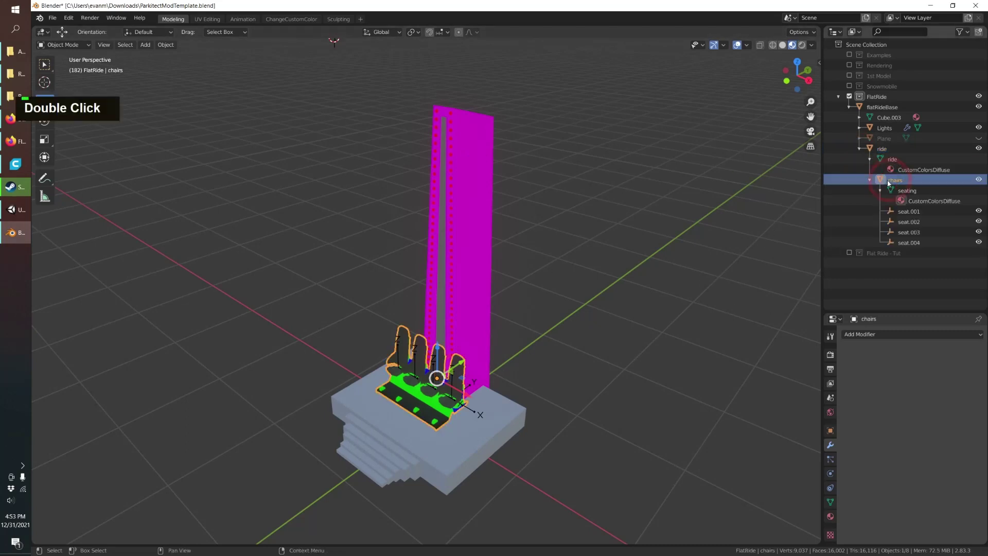
pyautogui.moveTo(891, 181); pyautogui.dragTo(877, 109)
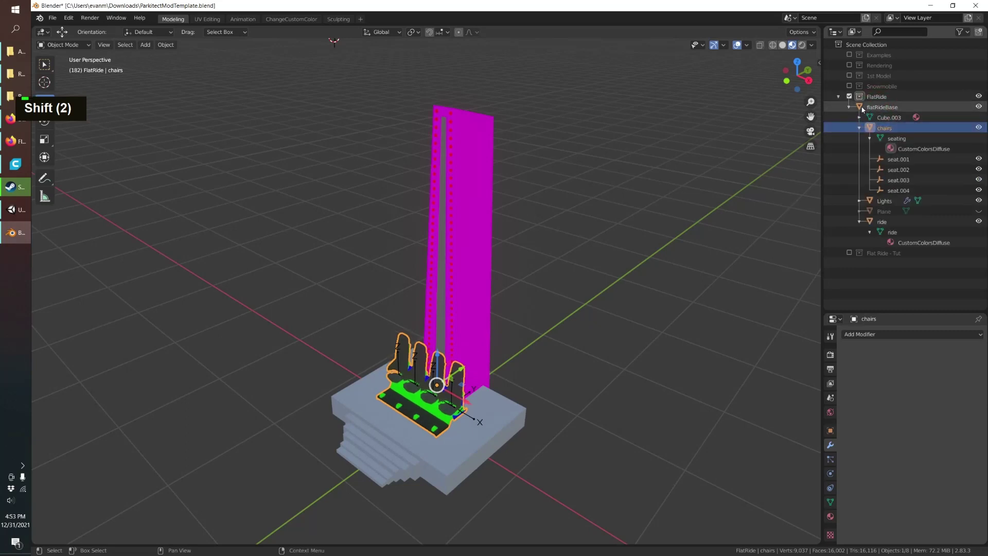
pyautogui.hotkey('ctrl', 'z')
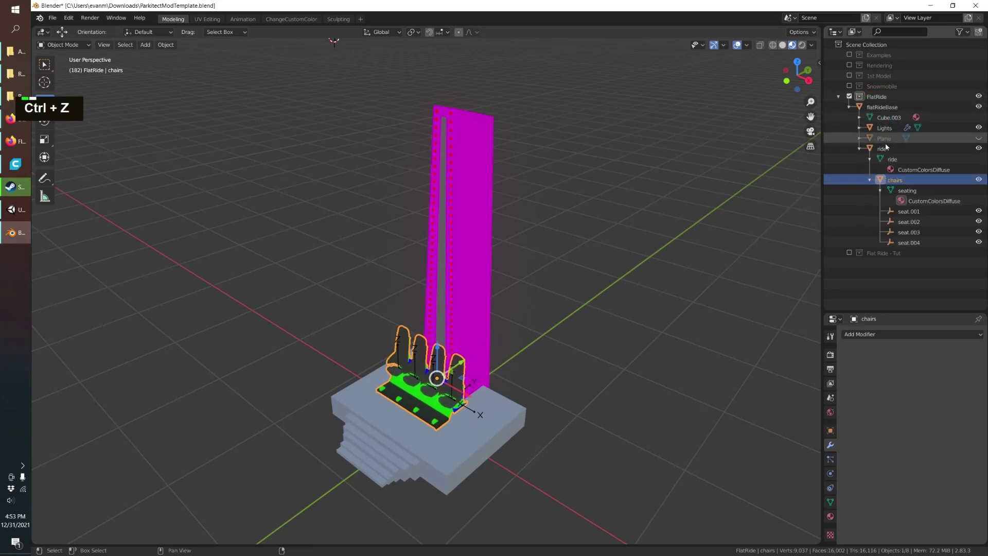
pyautogui.keyDown('shift'); pyautogui.click(889, 180); pyautogui.keyUp('shift')
pyautogui.keyDown('shift'); pyautogui.moveTo(889, 183); pyautogui.dragTo(884, 110); pyautogui.keyUp('shift')
pyautogui.hotkey('ctrl', 'z')
pyautogui.click(858, 149)
pyautogui.doubleClick(859, 149)
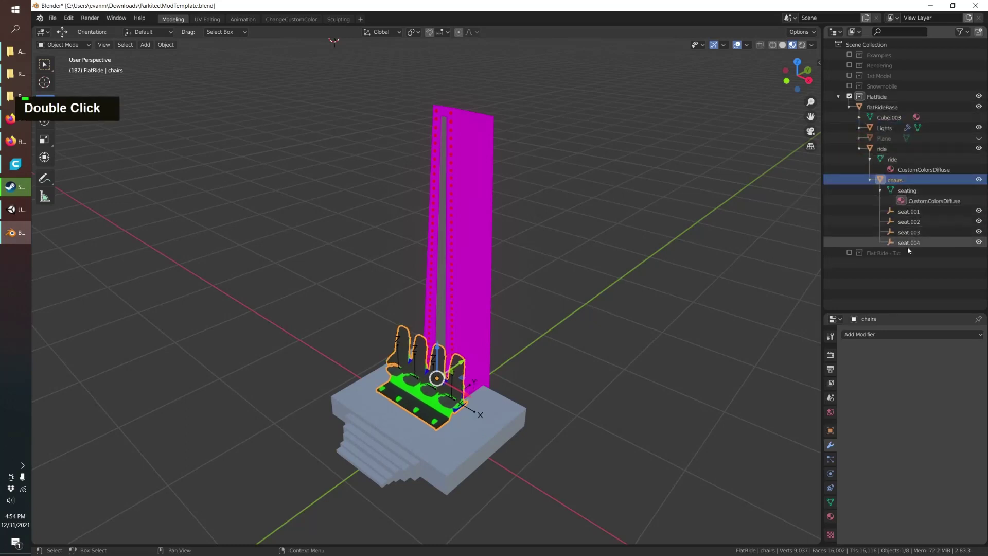
# Switch to the Animation workspace, frame the whole ride in the 3D view, and widen that view against the graph area.
pyautogui.click(242, 19)
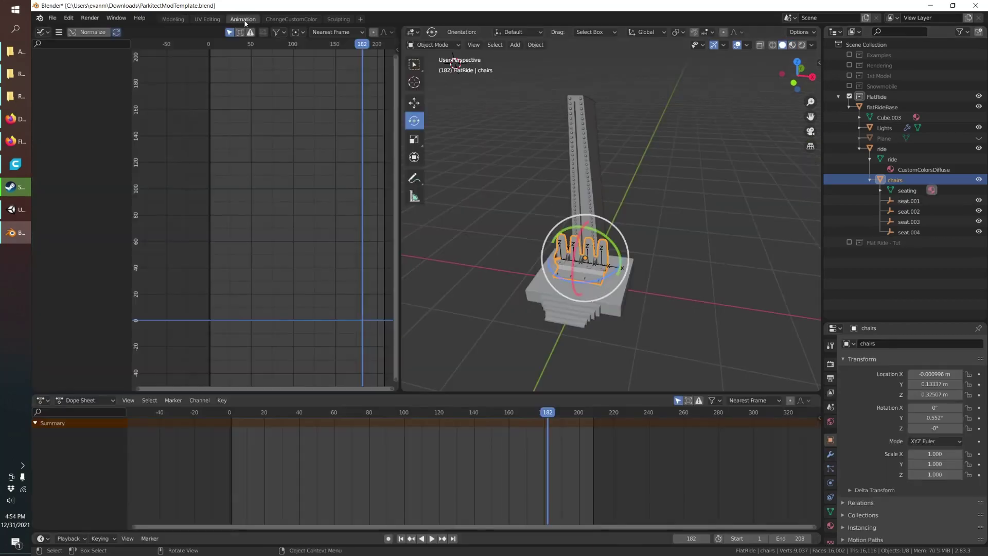
pyautogui.scroll(2, 589, 214)
pyautogui.scroll(-2, 588, 215)
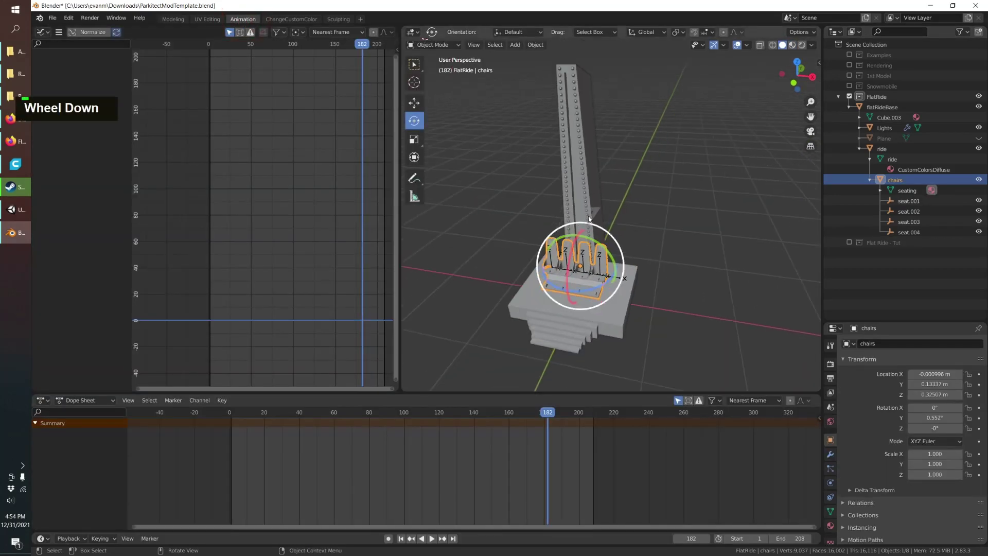
pyautogui.moveTo(588, 215); pyautogui.dragTo(509, 182, button='middle')
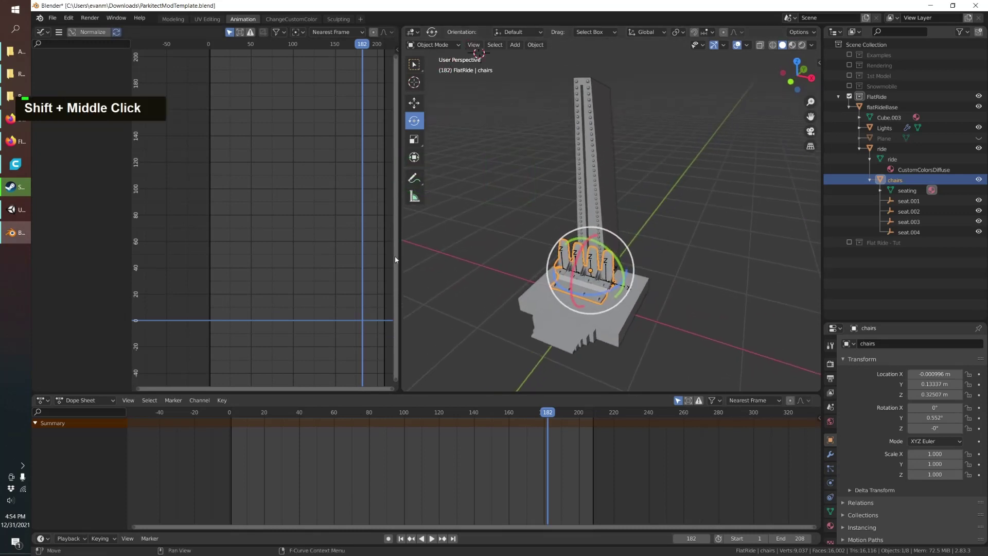
pyautogui.moveTo(396, 260); pyautogui.dragTo(379, 260)
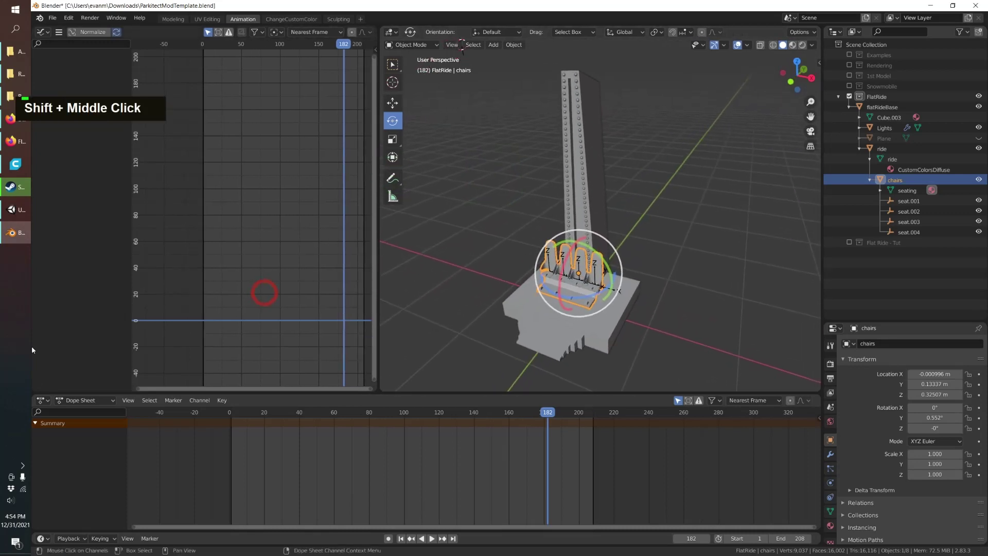
# Set the area below the 3D view to the Dope Sheet and the one beside it to the Graph Editor.
pyautogui.click(43, 401)
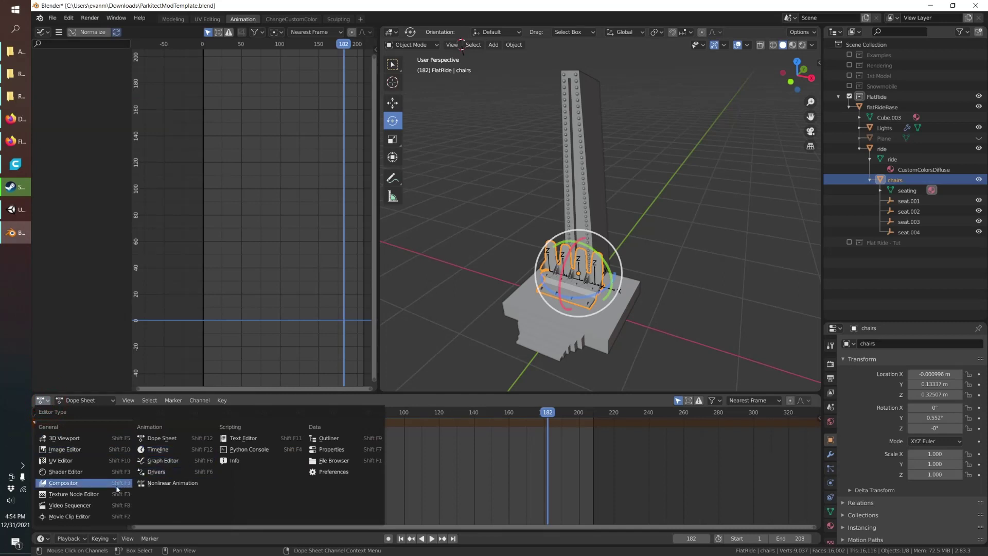
pyautogui.click(160, 438)
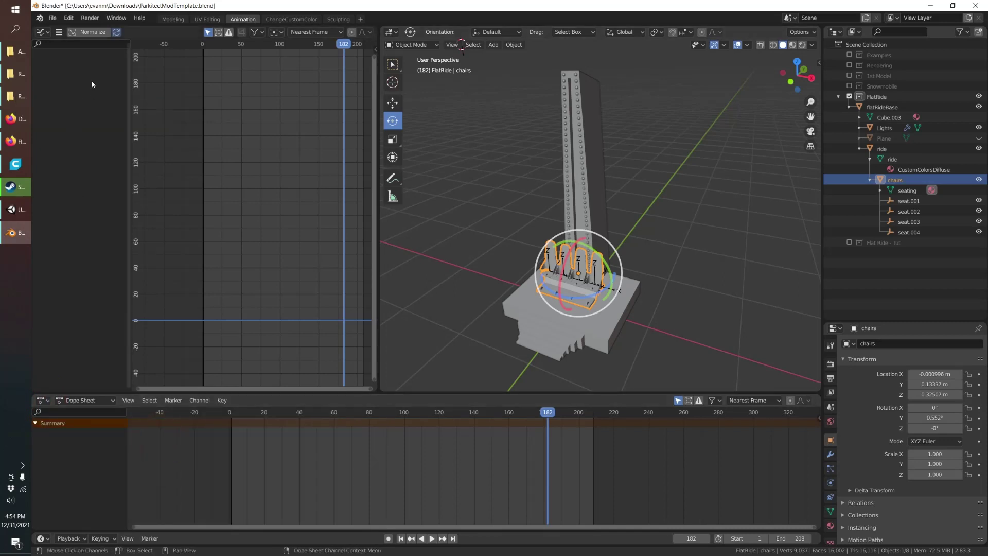
pyautogui.click(43, 32)
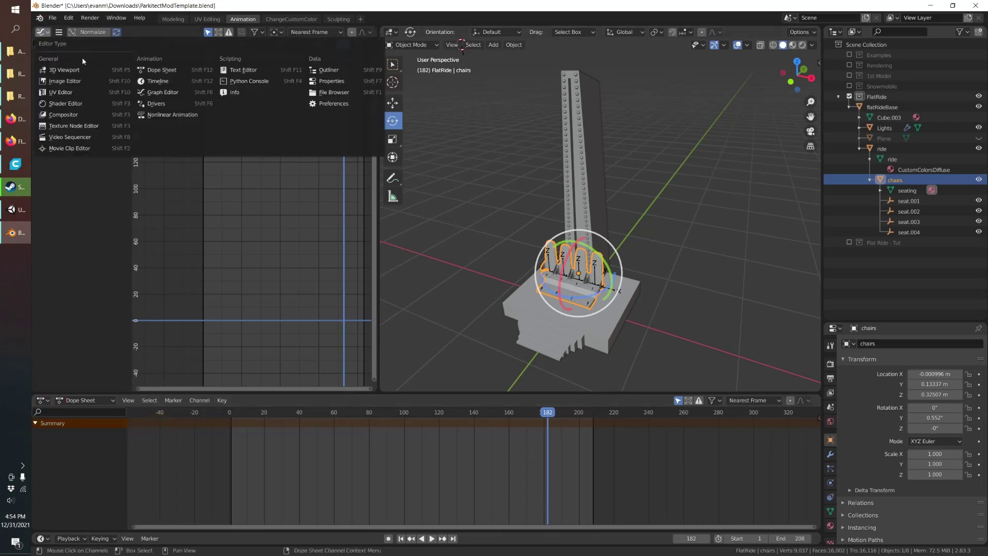
pyautogui.click(162, 92)
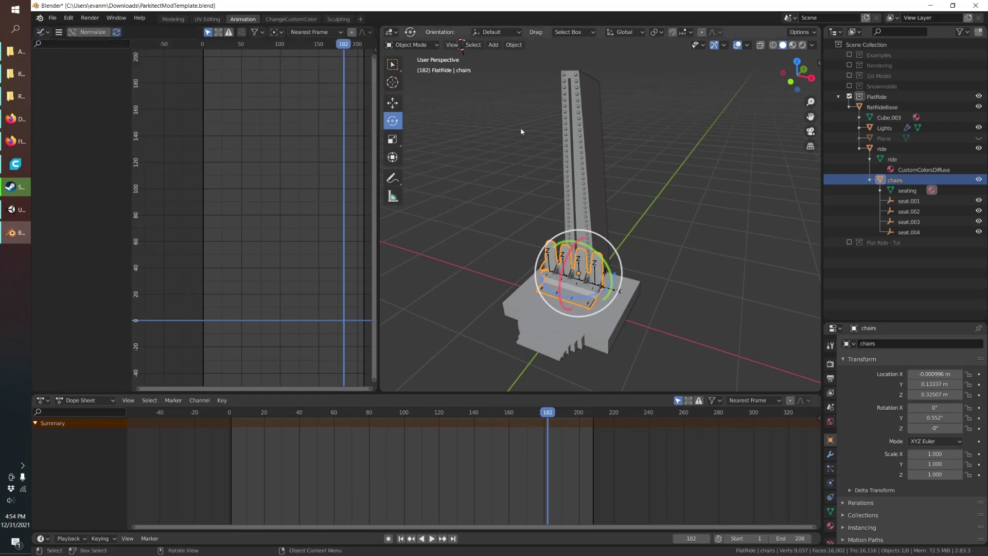
# Select flatRideBase, go to frame 0, and insert a Location keyframe there.
pyautogui.click(504, 178)
pyautogui.click(886, 149)
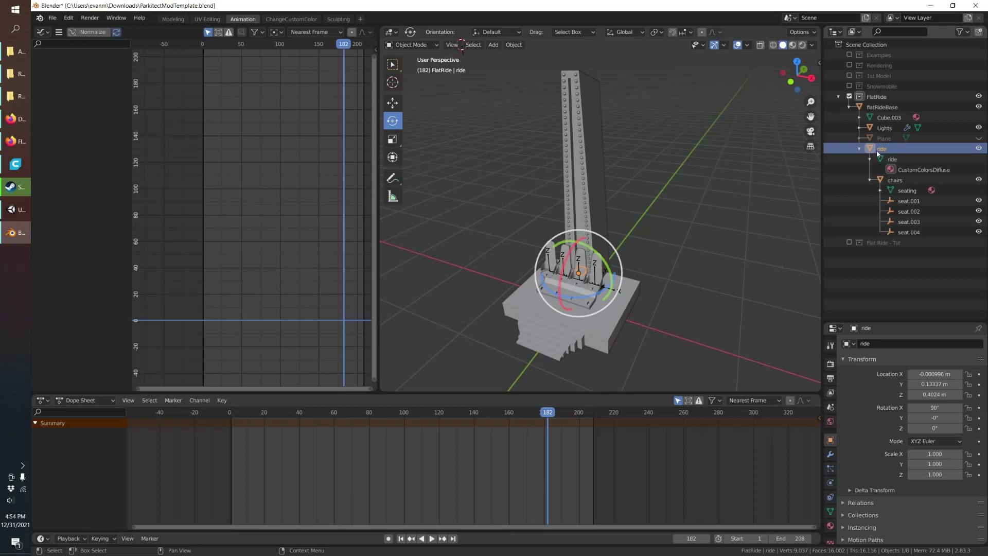
pyautogui.click(882, 107)
pyautogui.moveTo(548, 415); pyautogui.dragTo(229, 452)
pyautogui.click(495, 266)
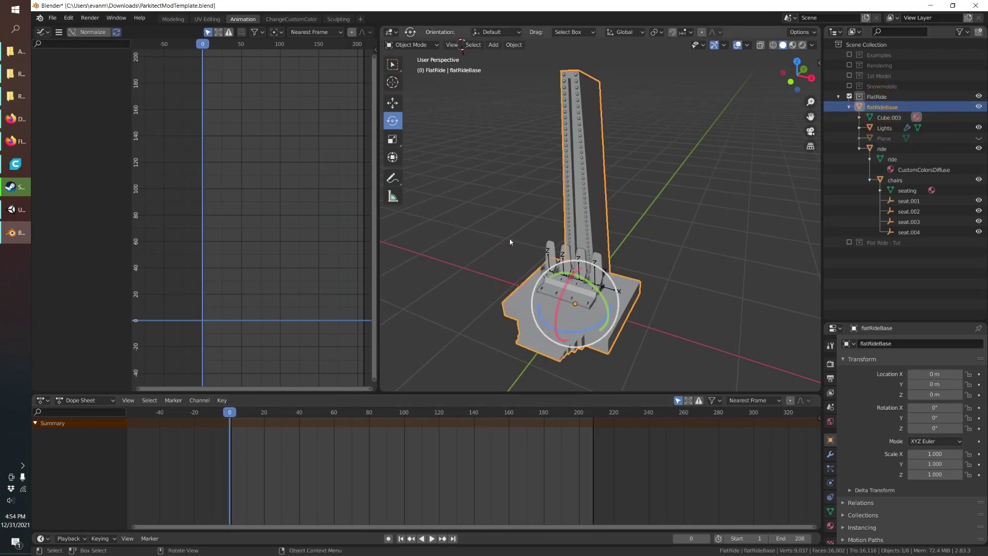
pyautogui.press('i')
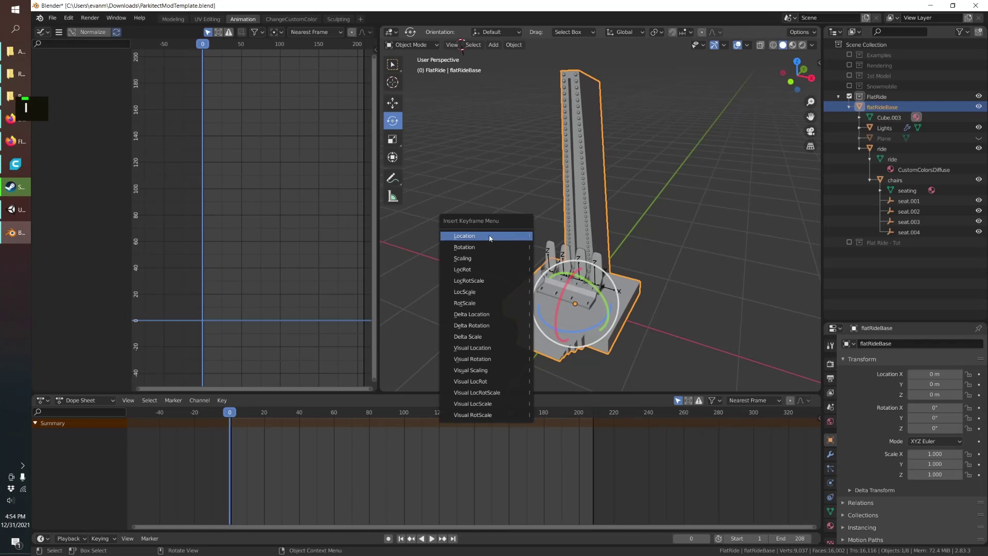
pyautogui.click(465, 236)
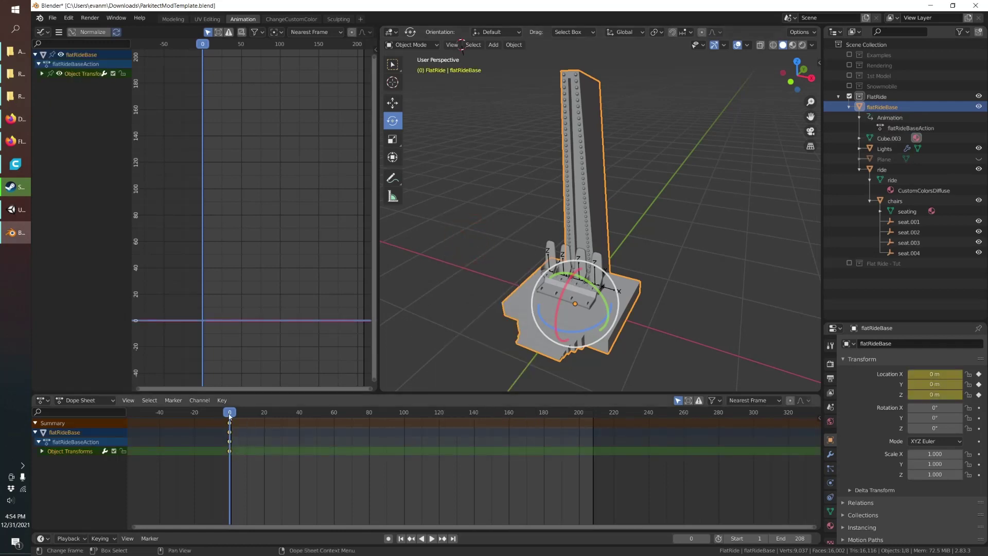
# Scrub the timeline to frame 208 and set the animation's end frame to 200.
pyautogui.scroll(-2, 286, 495)
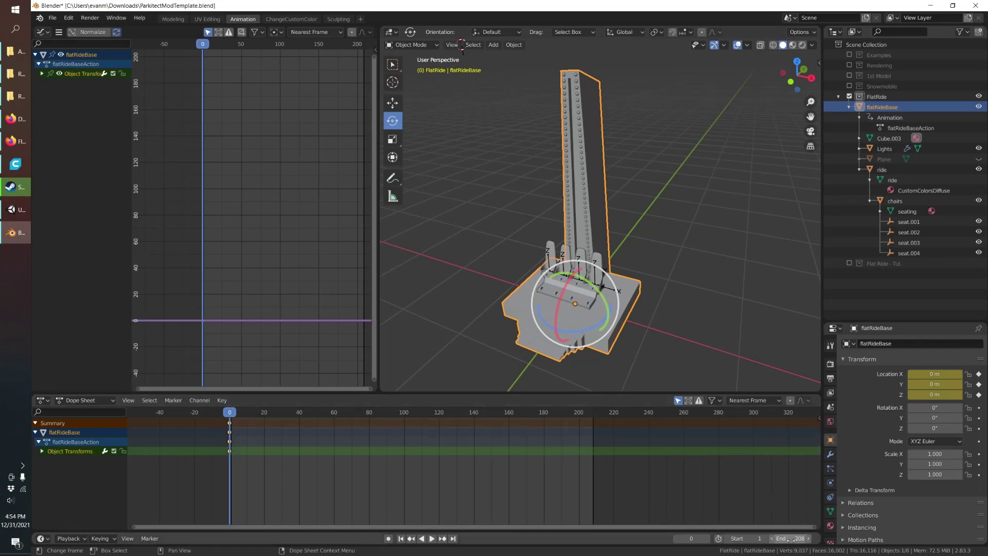
pyautogui.moveTo(247, 412); pyautogui.dragTo(584, 423)
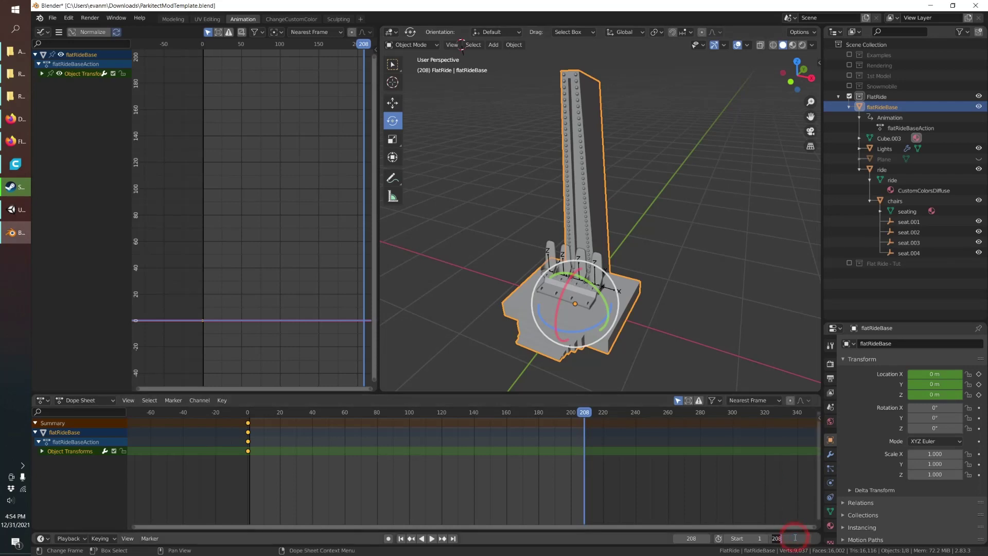
pyautogui.write('200')
pyautogui.press('Return')
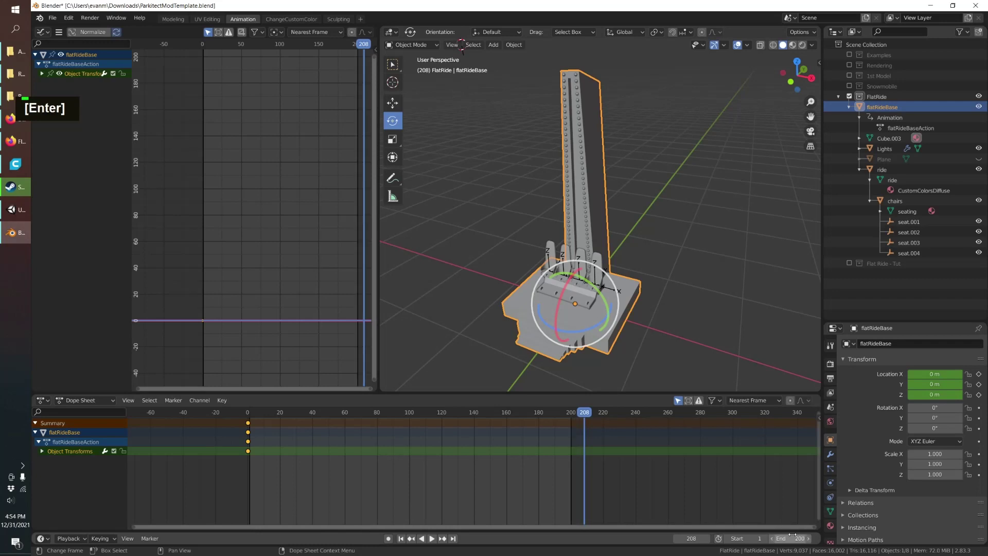
# Insert a second Location keyframe for flatRideBase at frame 200.
pyautogui.click(572, 413)
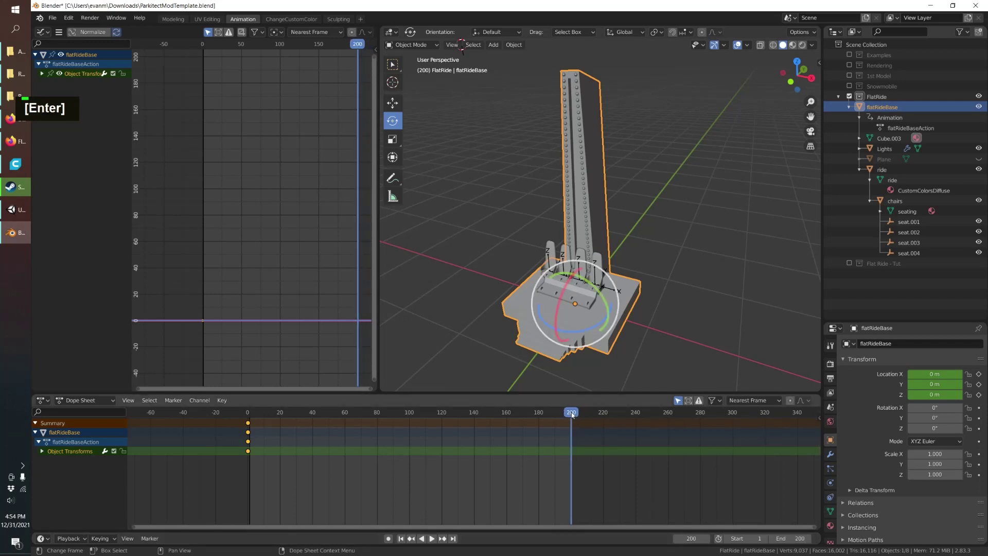
pyautogui.press('i')
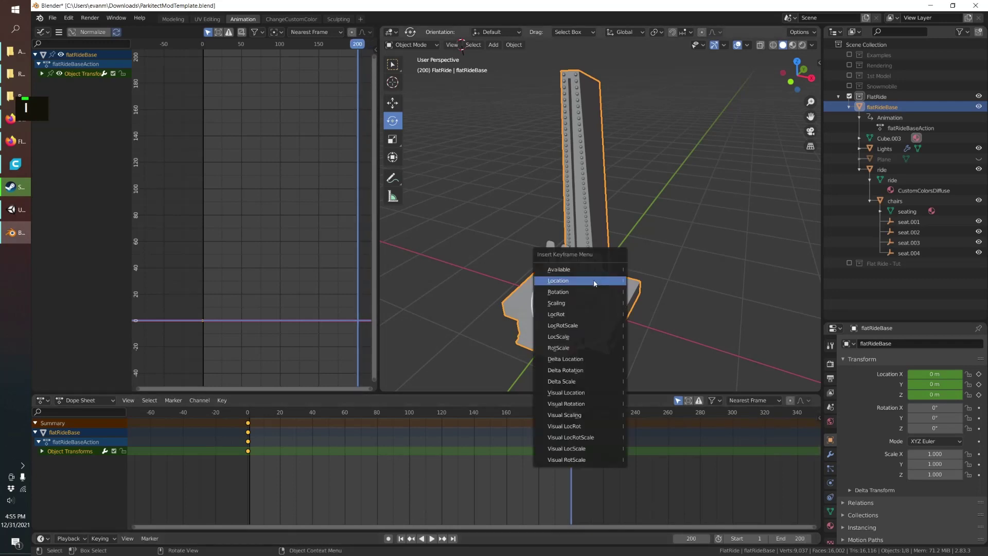
pyautogui.click(595, 282)
# Play and scrub through flatRideBase's animation, and expand its Object Transforms to inspect the Z Location channel and curve.
pyautogui.press('space')
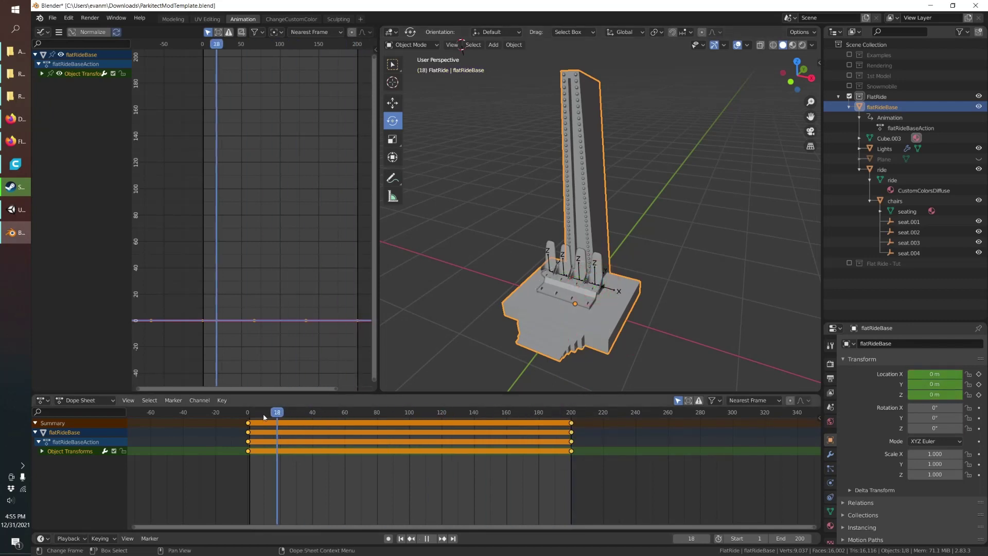
pyautogui.moveTo(252, 417); pyautogui.dragTo(584, 414)
pyautogui.click(43, 452)
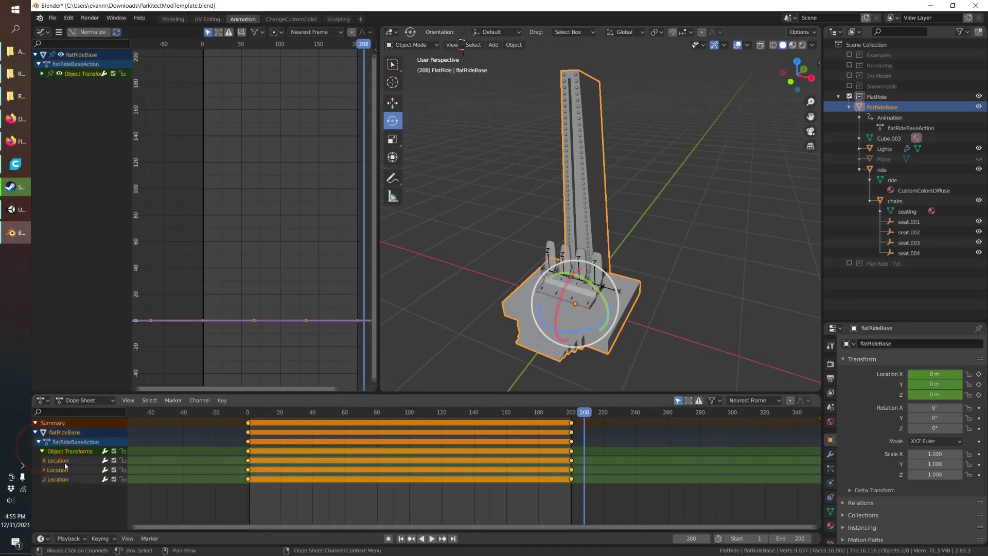
pyautogui.doubleClick(63, 478)
pyautogui.scroll(-1, 258, 230)
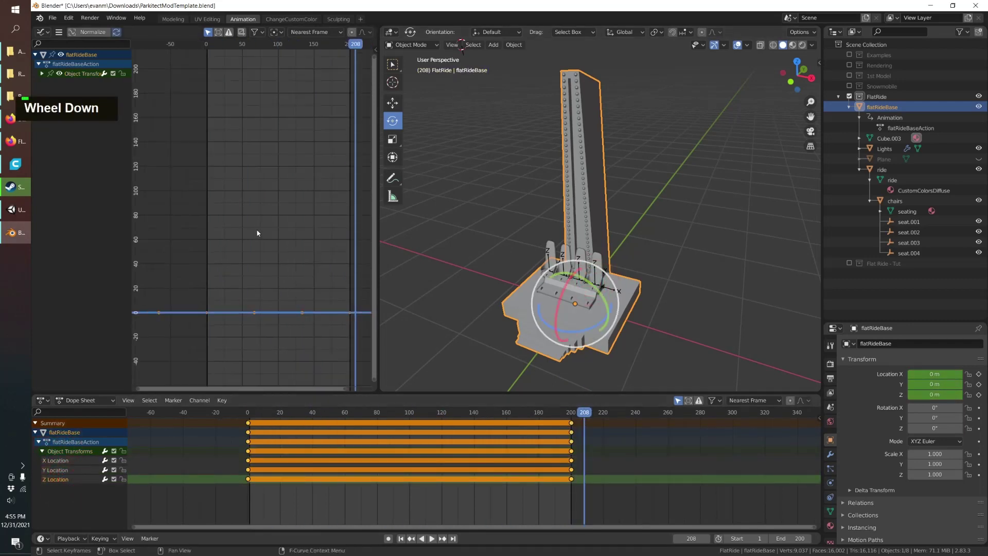
pyautogui.scroll(-1, 258, 230)
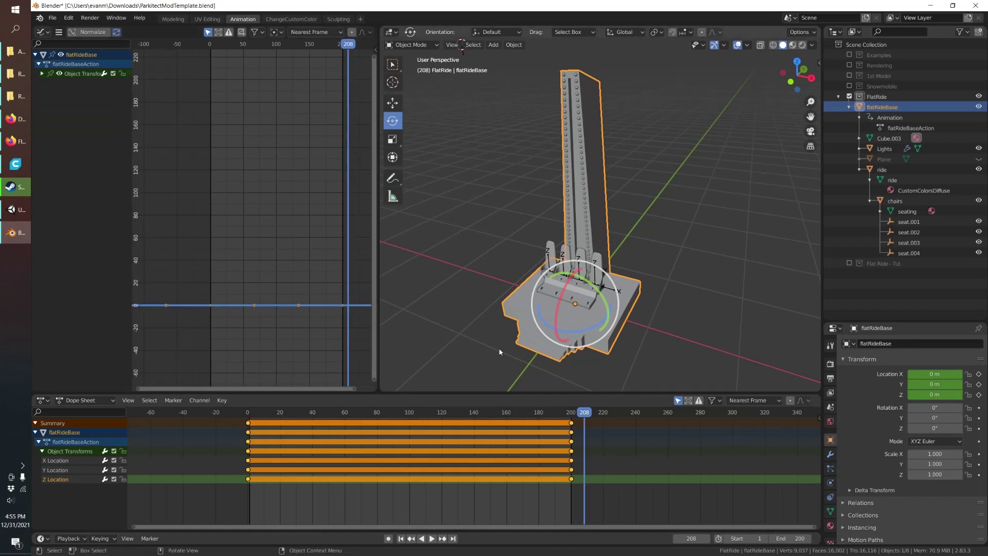
# Return to frame 0, select the ride object, and activate the Move tool.
pyautogui.moveTo(585, 413); pyautogui.dragTo(248, 414)
pyautogui.click(717, 181)
pyautogui.doubleClick(895, 126)
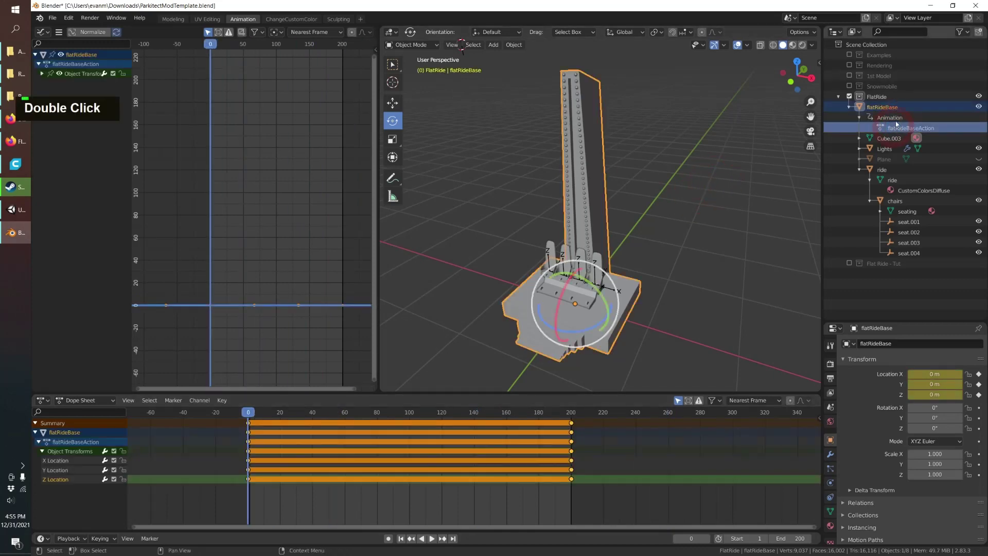
pyautogui.click(898, 171)
pyautogui.click(398, 107)
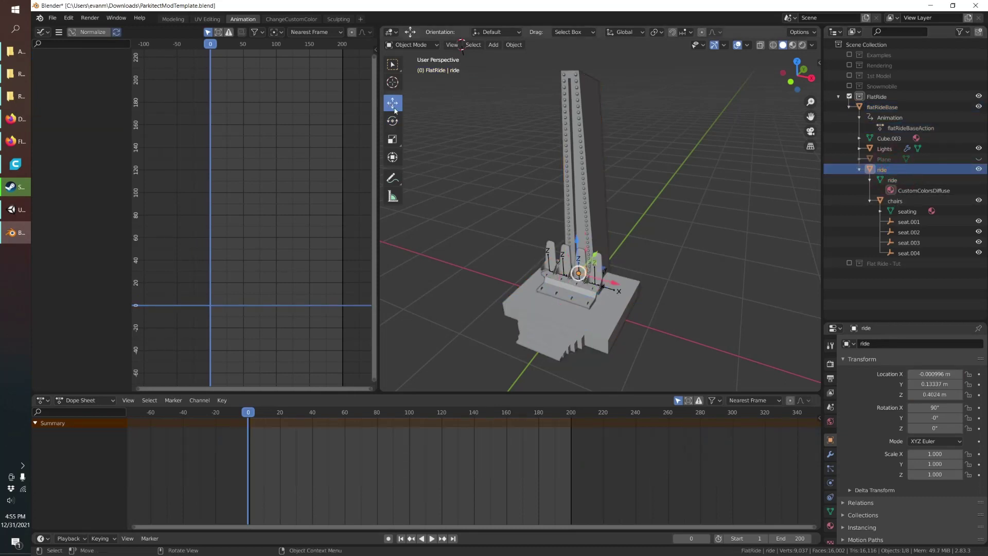
# Try raising the ride object along the tower on the Z axis, and undo the move.
pyautogui.moveTo(580, 240); pyautogui.dragTo(552, 207)
pyautogui.moveTo(582, 249)
pyautogui.mouseDown(button='middle')
pyautogui.moveTo(612, 242)
pyautogui.moveTo(592, 195)
pyautogui.moveTo(577, 242)
pyautogui.mouseUp(button='middle')
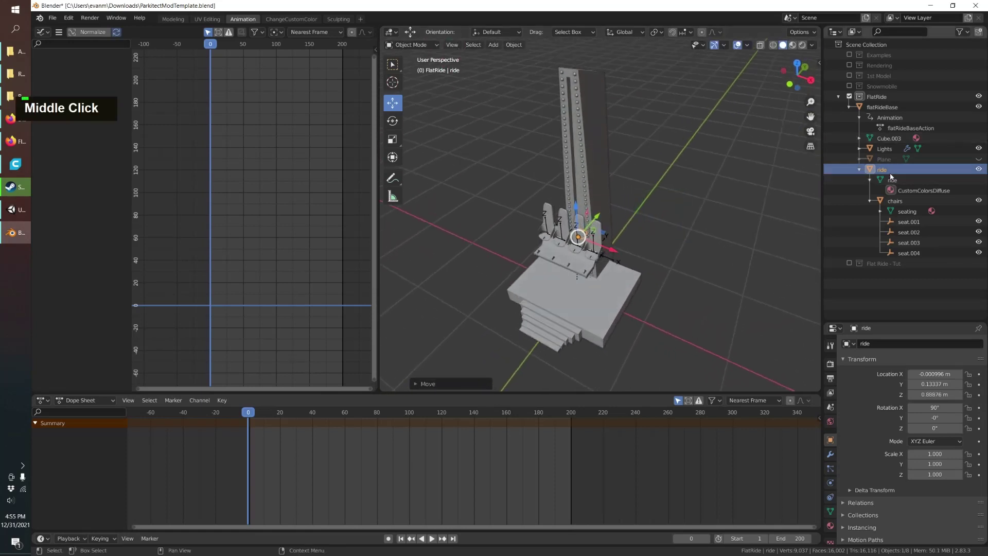
pyautogui.hotkey('ctrl', 'z')
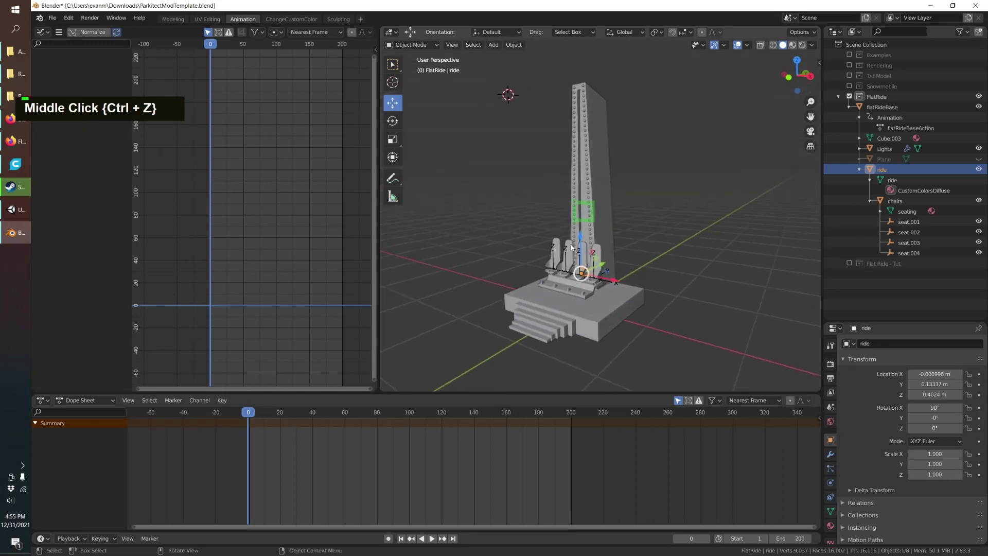
# Insert a Location keyframe for the ride object at frame 0.
pyautogui.scroll(2, 576, 260)
pyautogui.press('i')
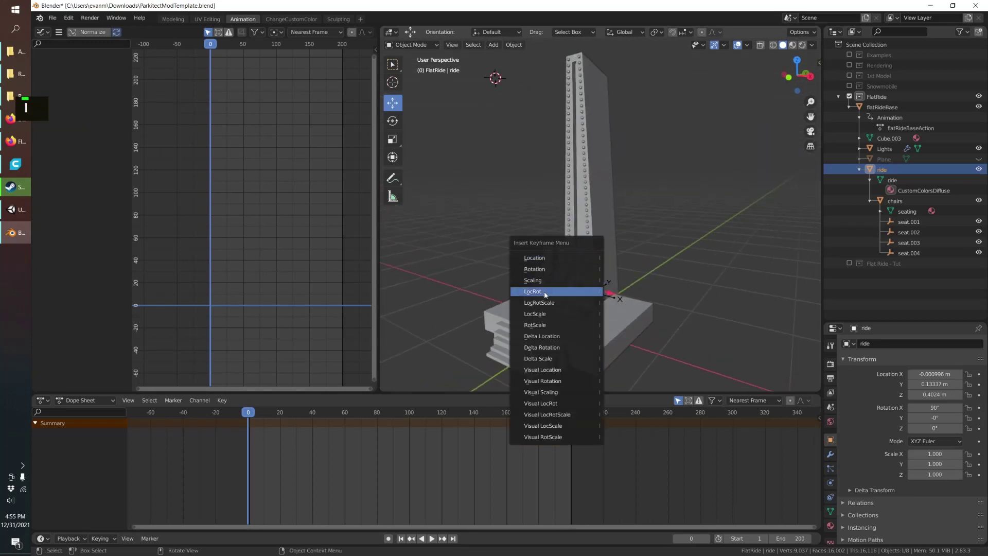
pyautogui.click(575, 258)
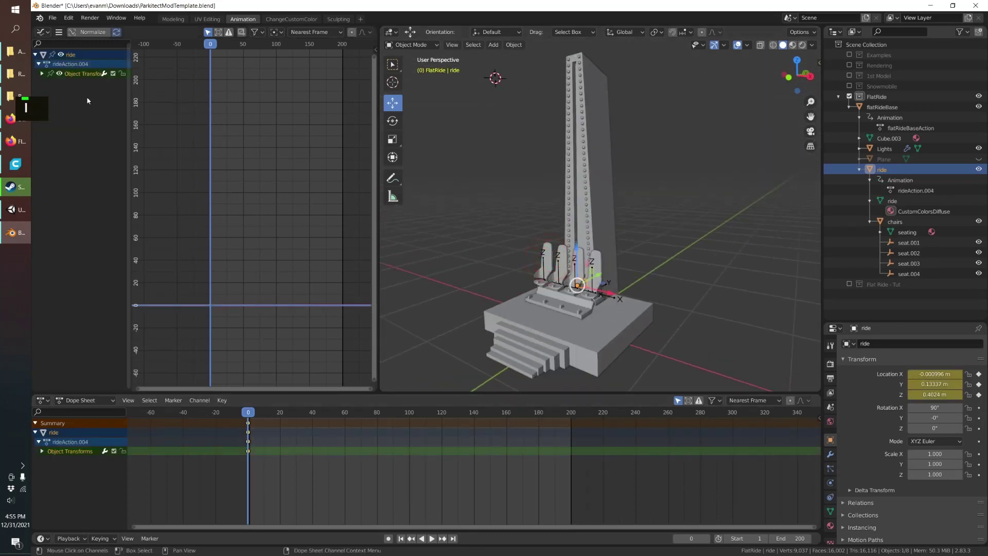
# Expand the ride's Object Transforms in both animation editors and lock the X and Y Location channels.
pyautogui.click(41, 73)
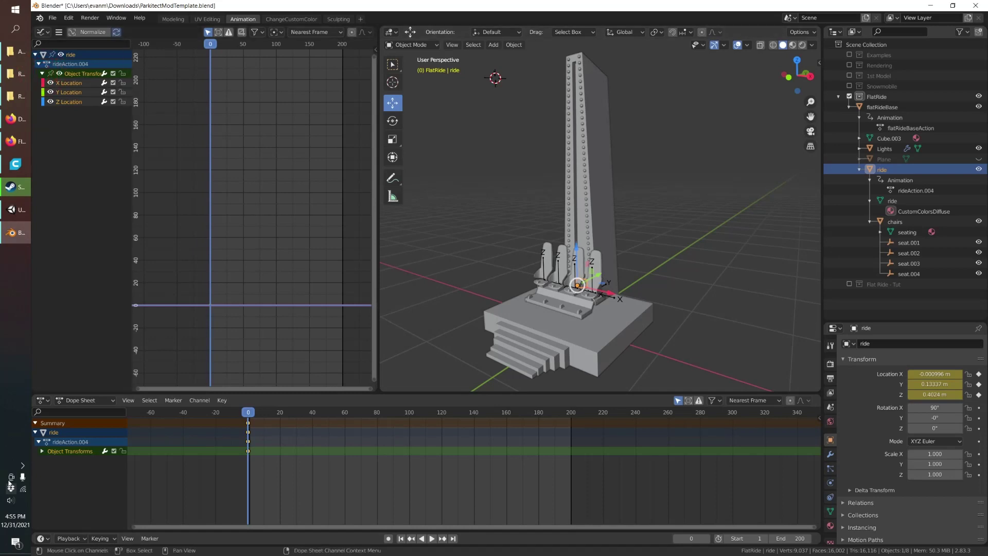
pyautogui.click(42, 451)
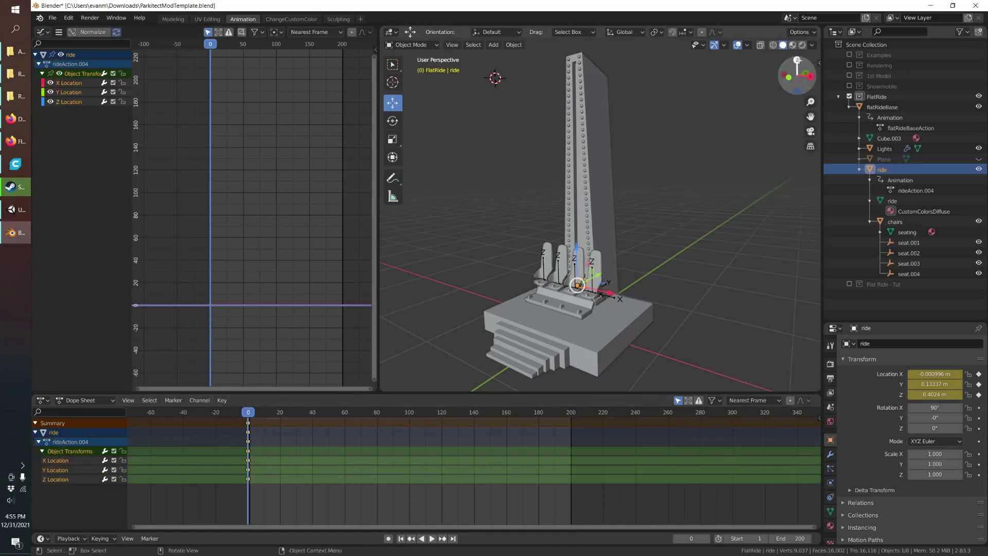
pyautogui.click(122, 83)
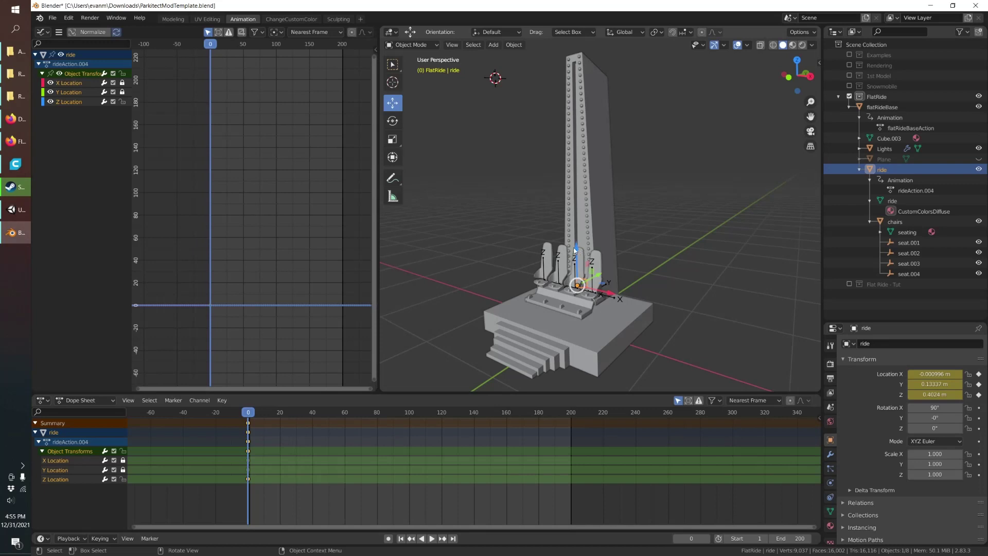
# At frame 40, raise the ride along the tower to about 1.84 m on Z and insert a Location keyframe.
pyautogui.moveTo(249, 414); pyautogui.dragTo(313, 412)
pyautogui.moveTo(578, 238); pyautogui.dragTo(572, 149)
pyautogui.press('i')
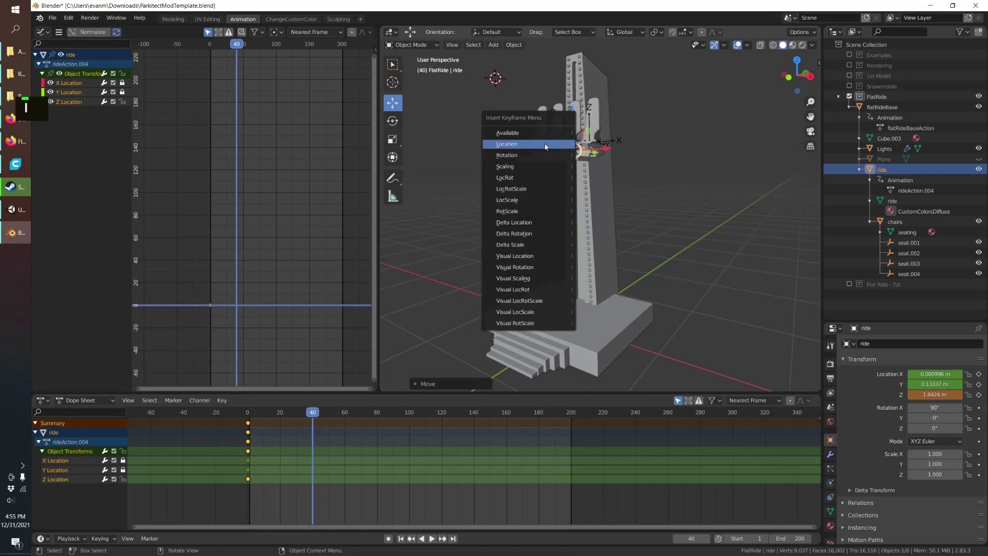
pyautogui.click(546, 146)
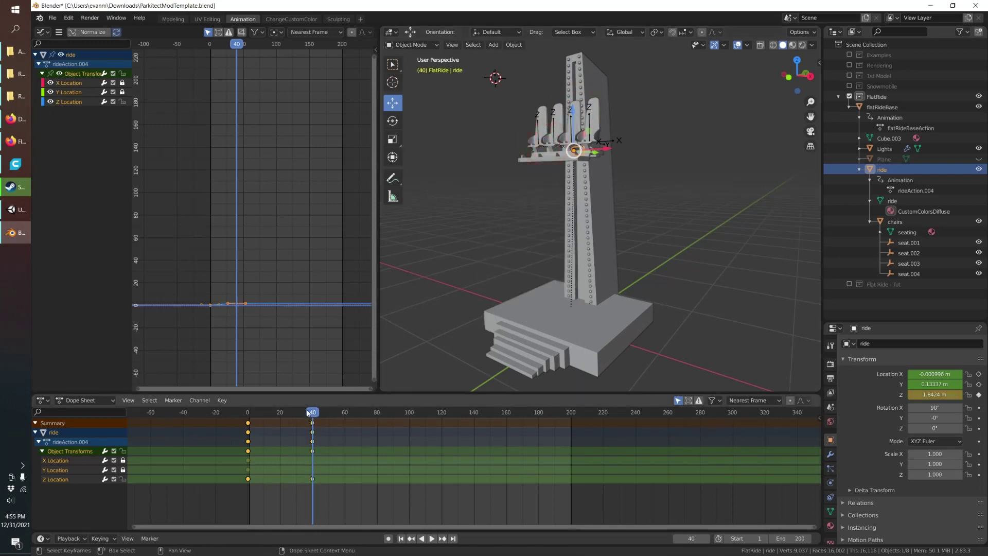
# Fit the ride's curves in the Graph Editor and examine the Z Location curve and its two keyframes against the motion.
pyautogui.click(224, 247)
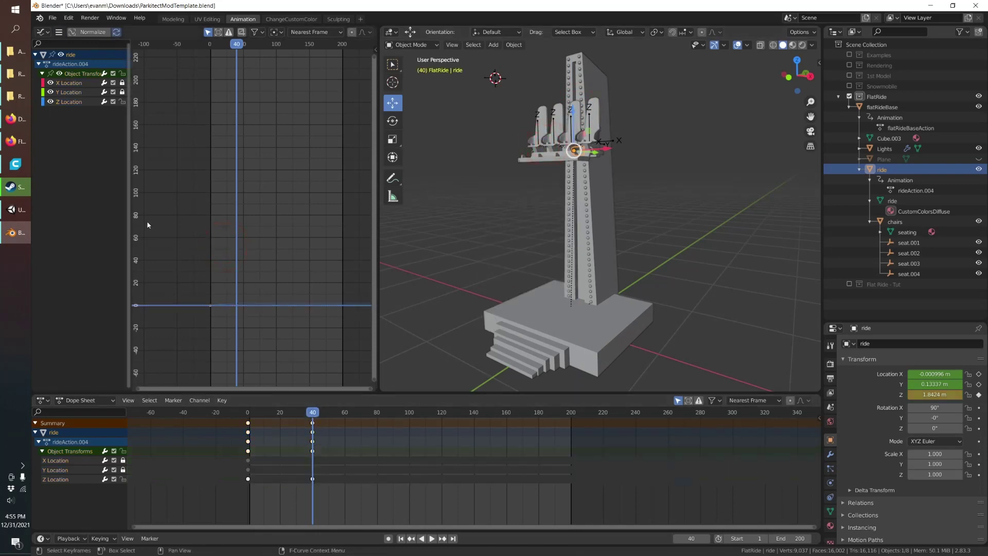
pyautogui.press('Home')
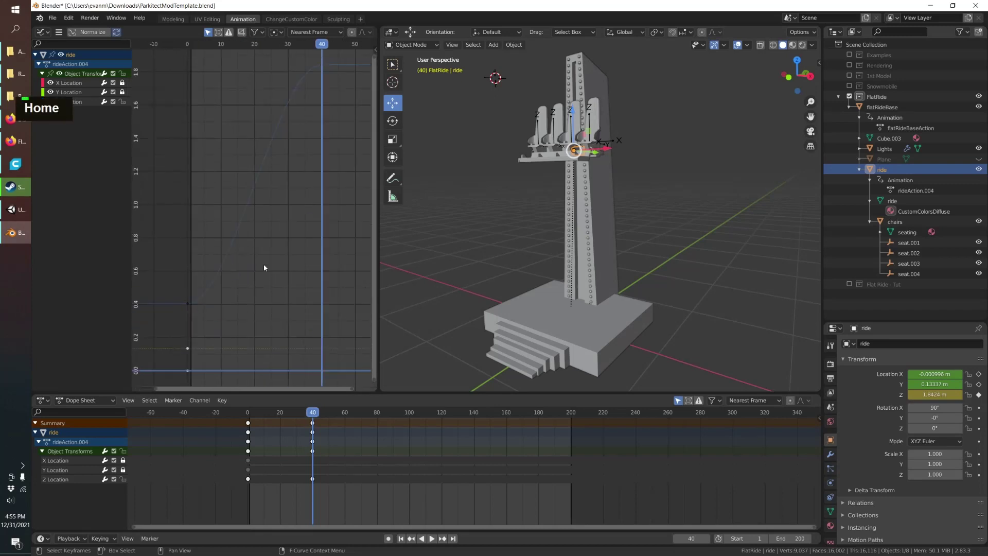
pyautogui.scroll(-3, 263, 268)
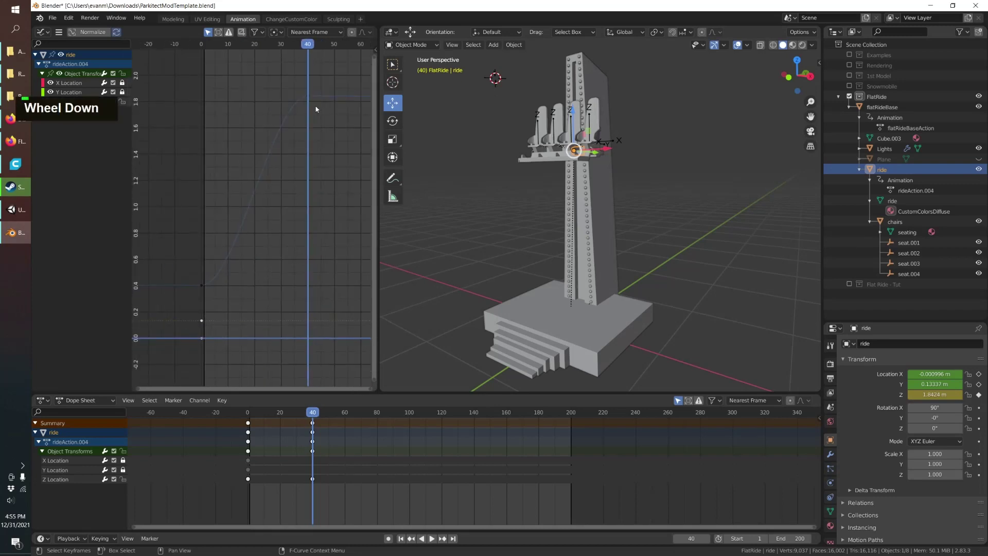
pyautogui.moveTo(308, 44); pyautogui.dragTo(291, 99)
pyautogui.keyDown('shift'); pyautogui.moveTo(291, 101); pyautogui.dragTo(292, 102, button='right'); pyautogui.keyUp('shift')
pyautogui.click(202, 285)
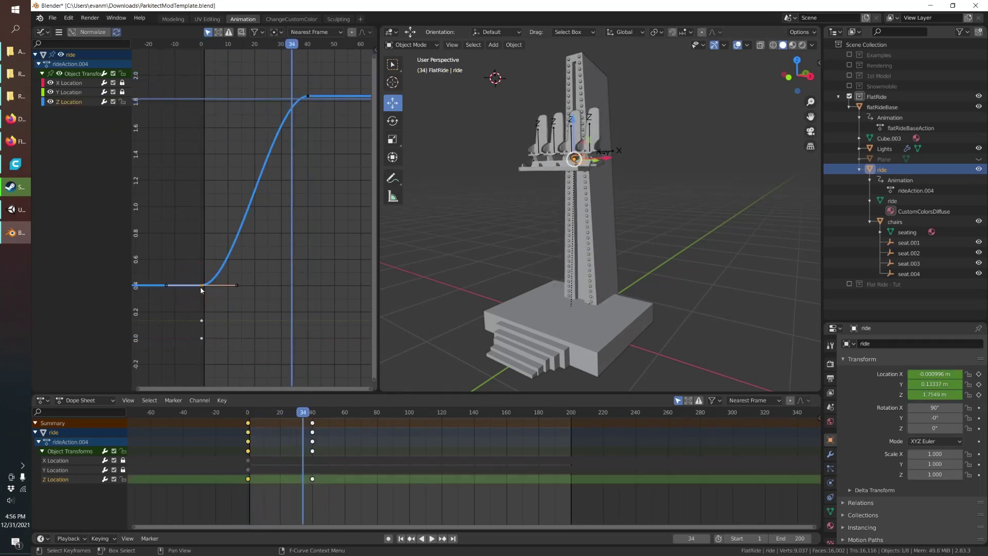
pyautogui.click(307, 96)
# Scrub and play back the ride's rising movement, stop it, return to frame 0, and deselect the curve keyframes.
pyautogui.moveTo(303, 414); pyautogui.dragTo(267, 418)
pyautogui.click(432, 538)
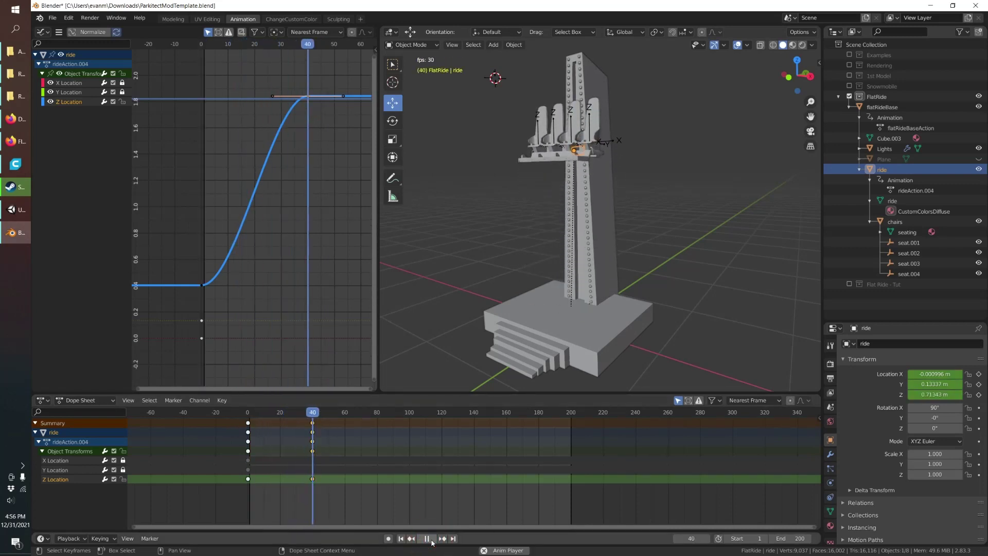
pyautogui.click(260, 414)
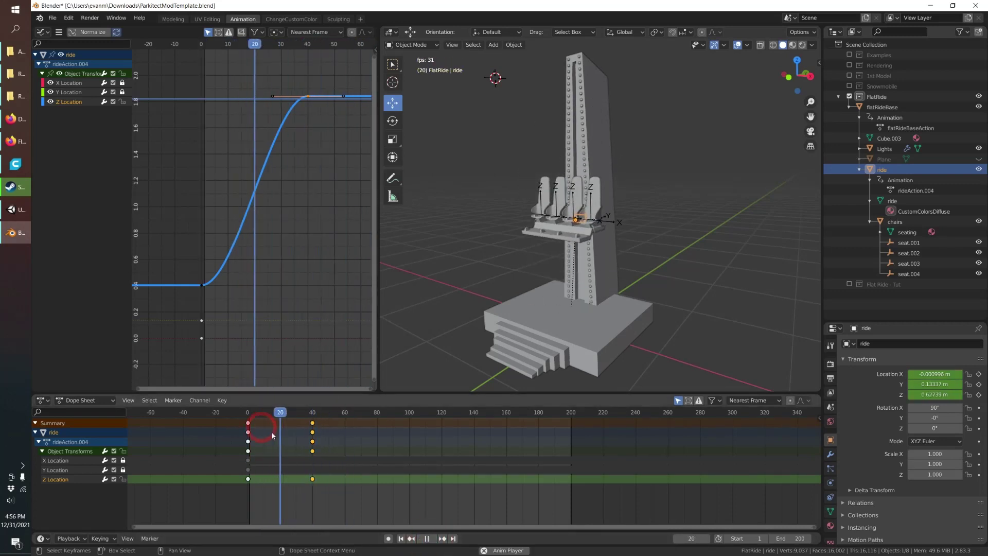
pyautogui.click(424, 538)
pyautogui.moveTo(325, 414); pyautogui.dragTo(247, 412)
pyautogui.click(167, 113)
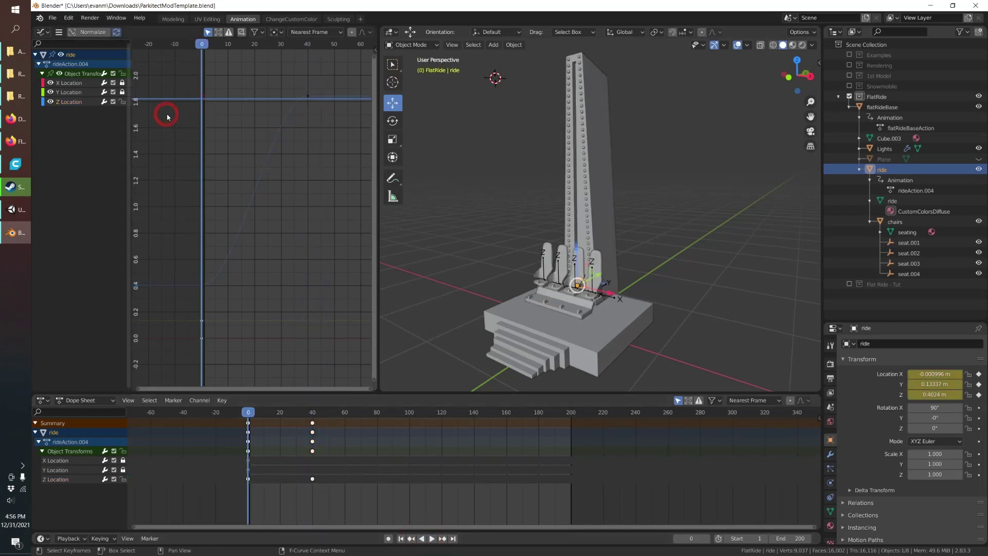
# Select the ride's keyframes in the Graph Editor and set their interpolation mode to Bounce.
pyautogui.moveTo(292, 87); pyautogui.dragTo(230, 97)
pyautogui.click(193, 105)
pyautogui.moveTo(154, 77); pyautogui.dragTo(327, 320)
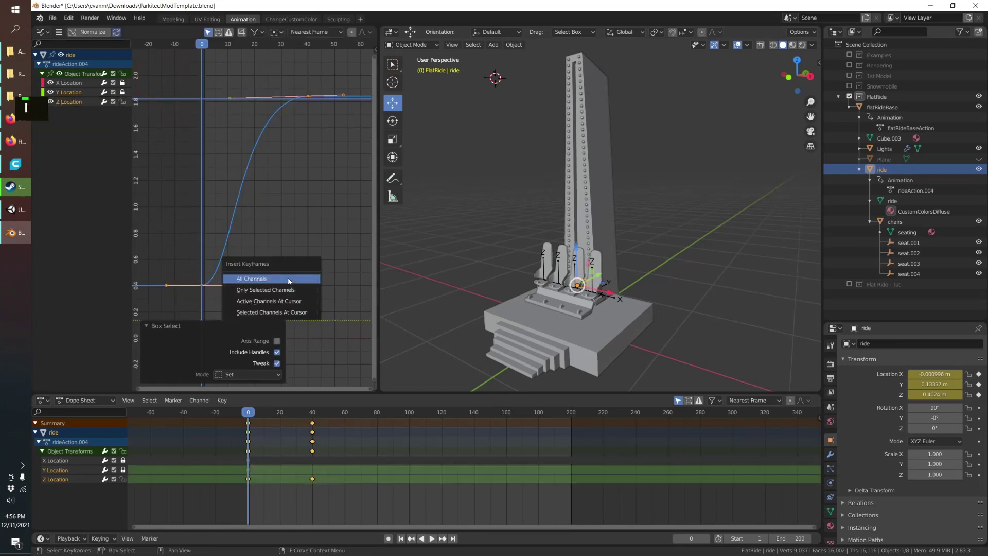
pyautogui.rightClick(240, 243)
pyautogui.moveTo(241, 241)
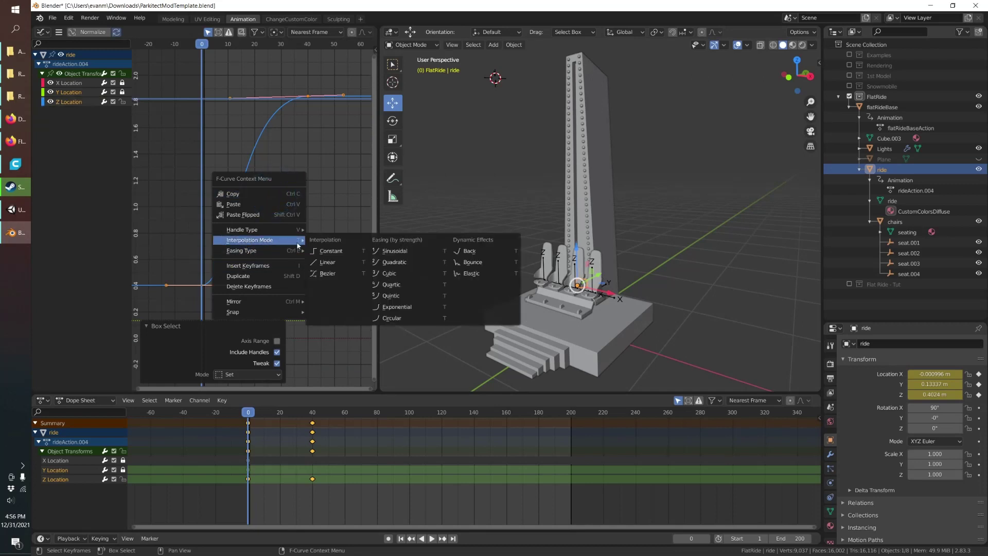
pyautogui.click(478, 264)
# Play back the ride's rise with Bounce interpolation from frame 0 and stop the playback.
pyautogui.press('space')
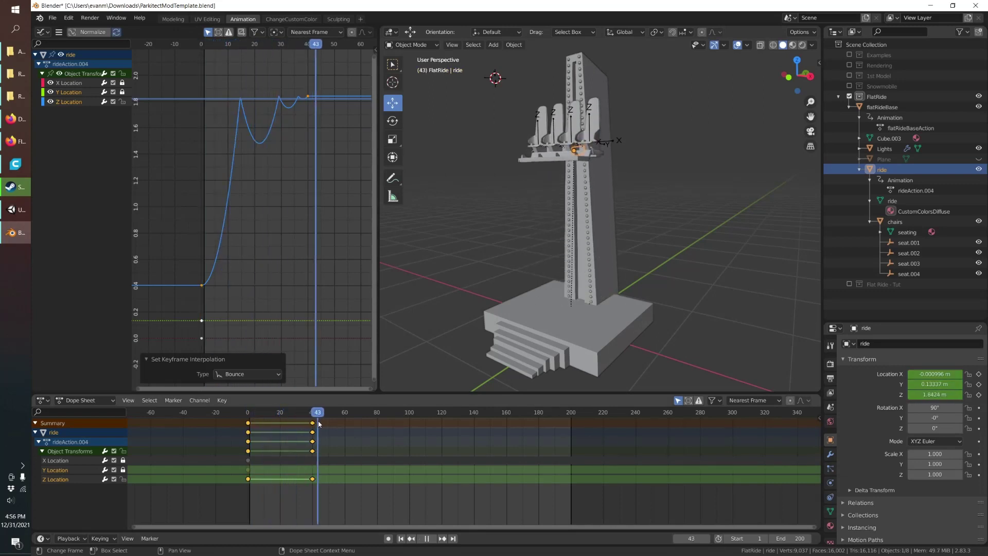
pyautogui.press('Escape')
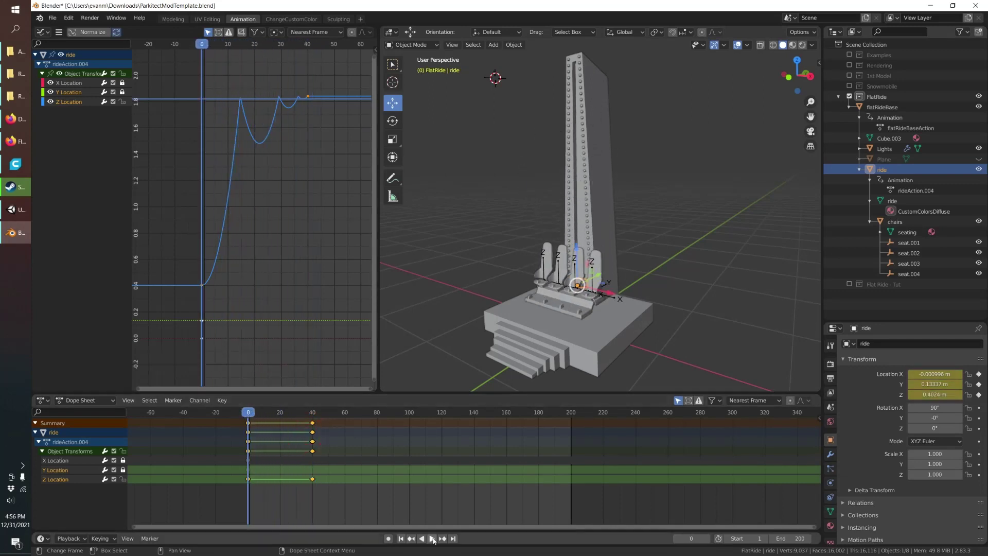
pyautogui.click(432, 538)
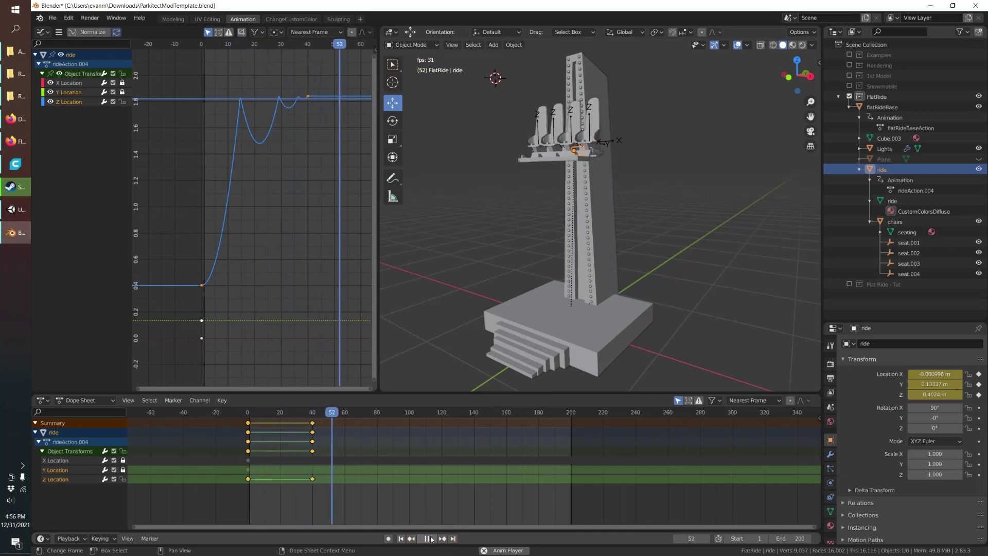
pyautogui.press('space')
# Insert a Location keyframe on the ride at frame 61 to hold its raised height.
pyautogui.scroll(-2, 253, 240)
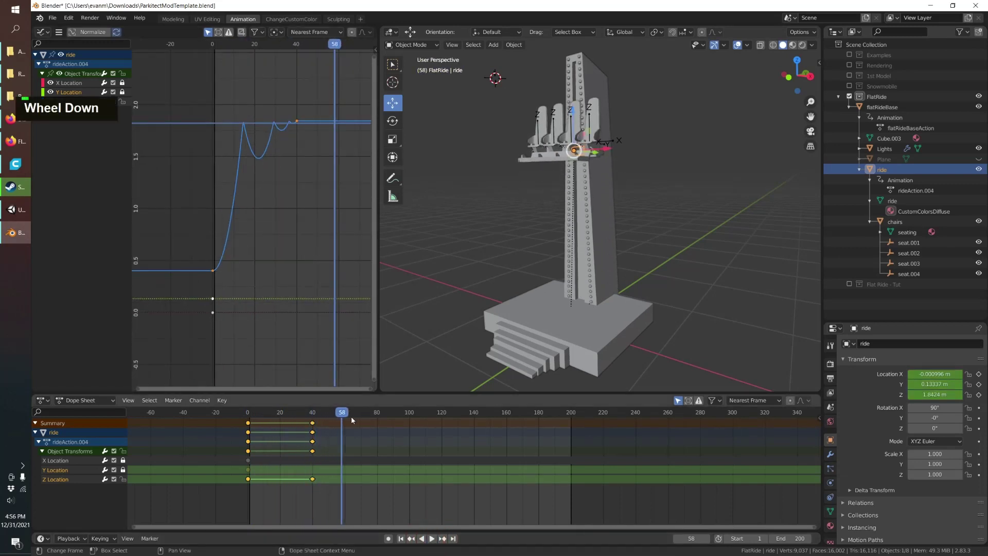
pyautogui.press('space')
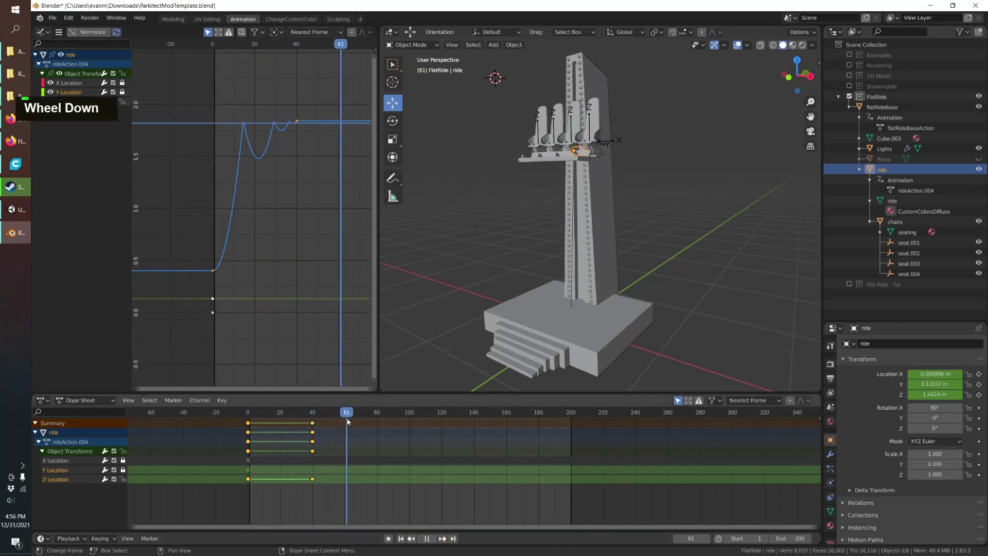
pyautogui.press('i')
pyautogui.click(348, 421)
pyautogui.press('i')
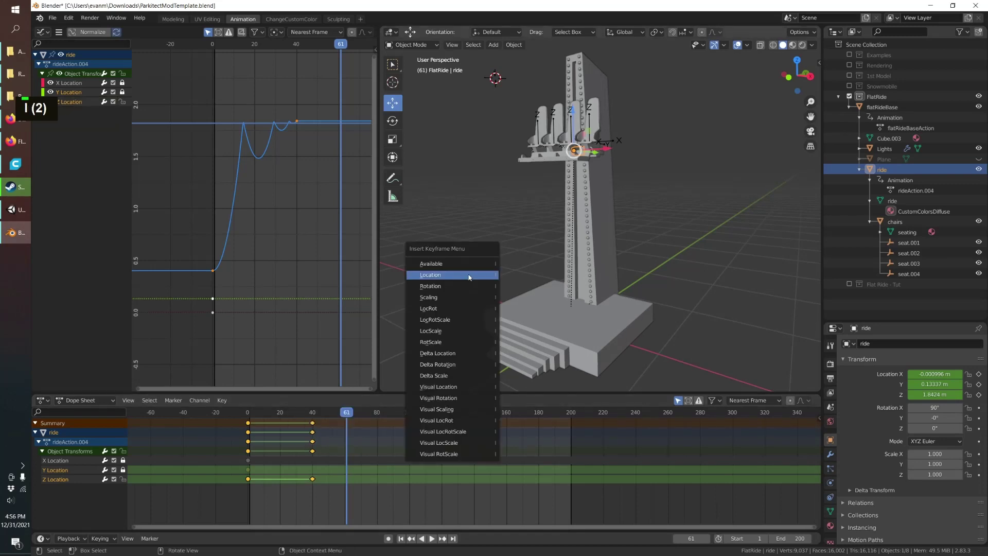
pyautogui.click(468, 276)
pyautogui.scroll(-1, 474, 453)
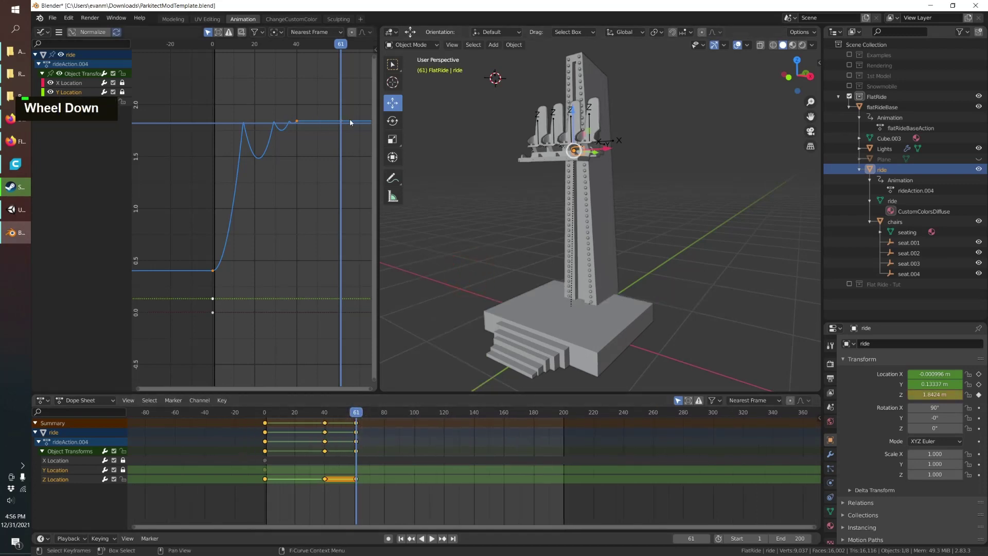
# At frame 99, lower the ride to about 0.88 m on Z and insert a Location keyframe.
pyautogui.press('space')
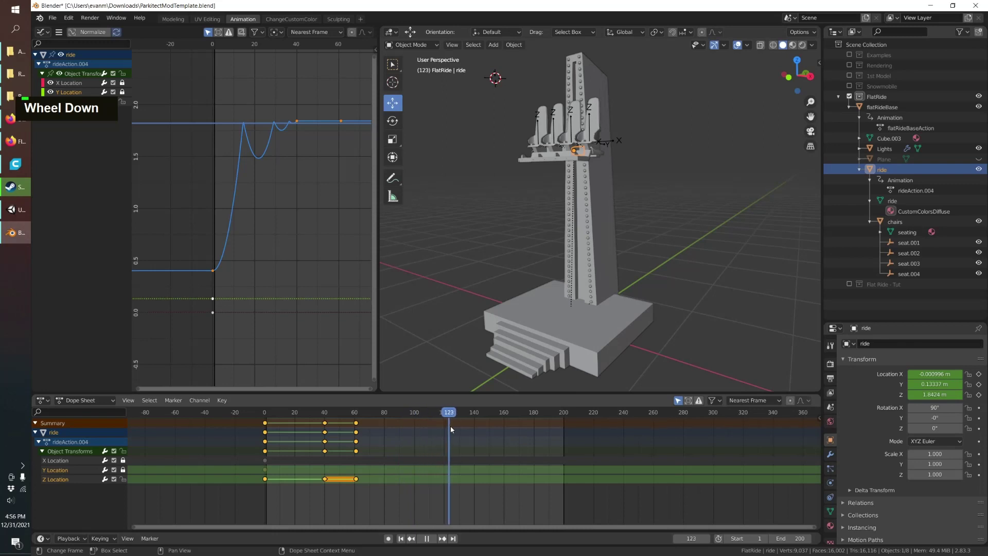
pyautogui.moveTo(470, 429); pyautogui.dragTo(448, 422)
pyautogui.press('space')
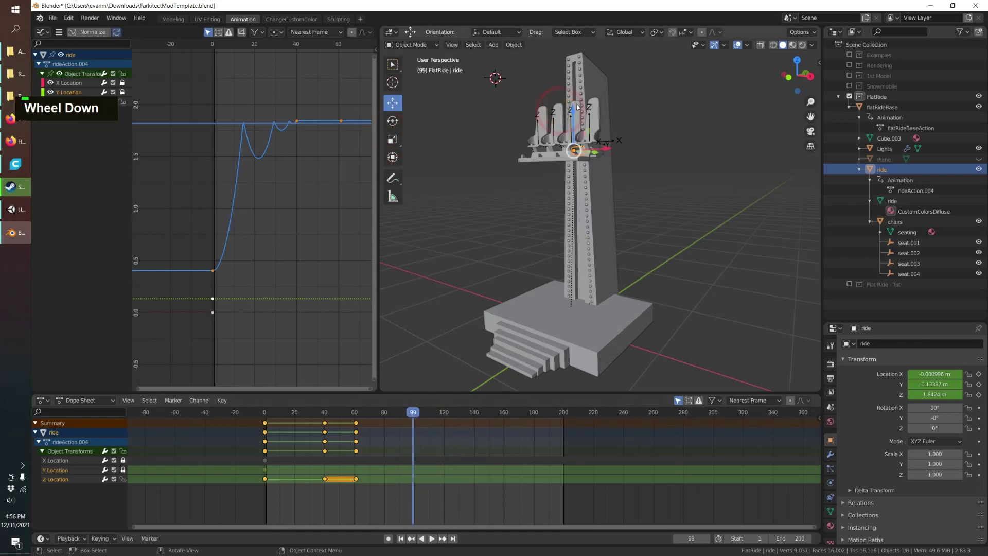
pyautogui.moveTo(571, 110); pyautogui.dragTo(560, 206)
pyautogui.press('i')
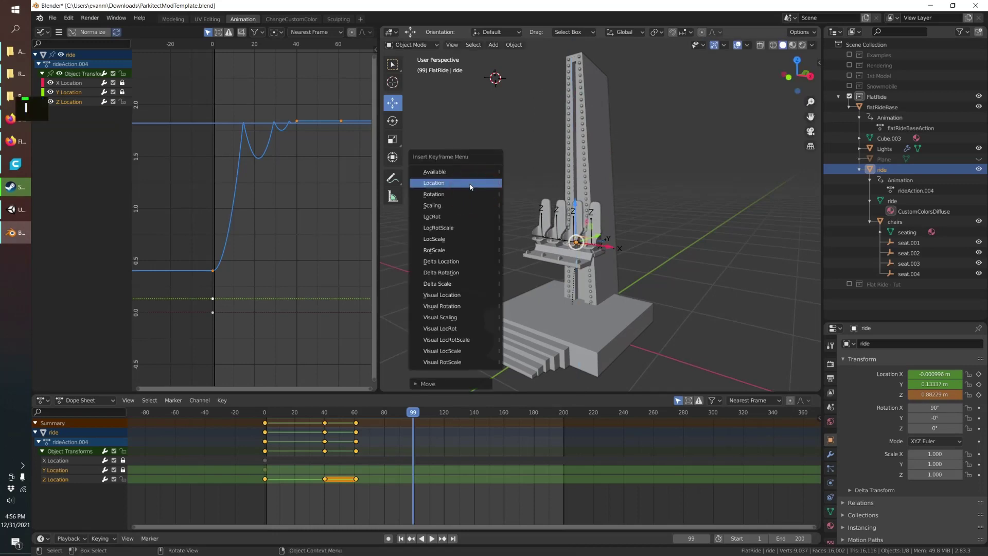
pyautogui.click(470, 183)
pyautogui.scroll(-3, 303, 182)
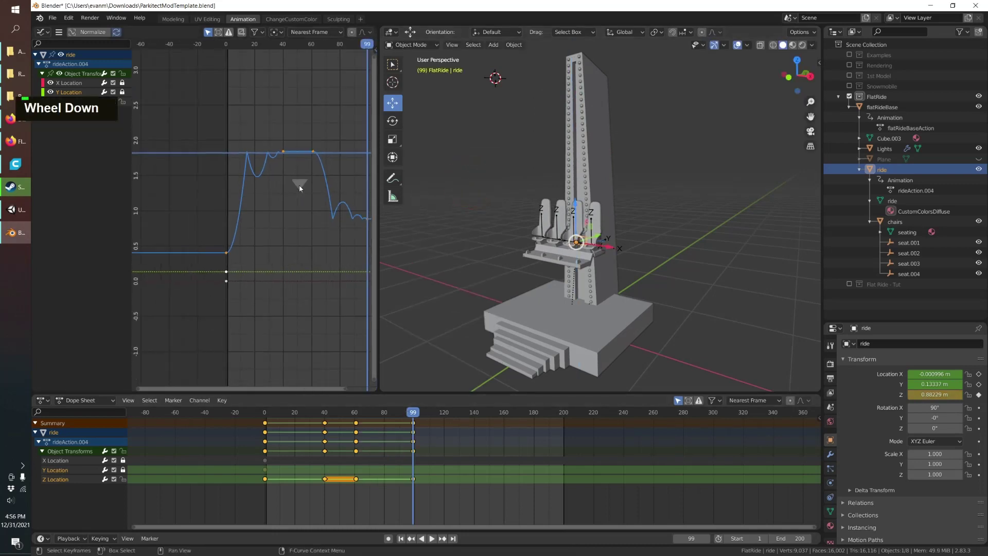
pyautogui.keyDown('shift'); pyautogui.moveTo(328, 181); pyautogui.dragTo(217, 191, button='middle'); pyautogui.keyUp('shift')
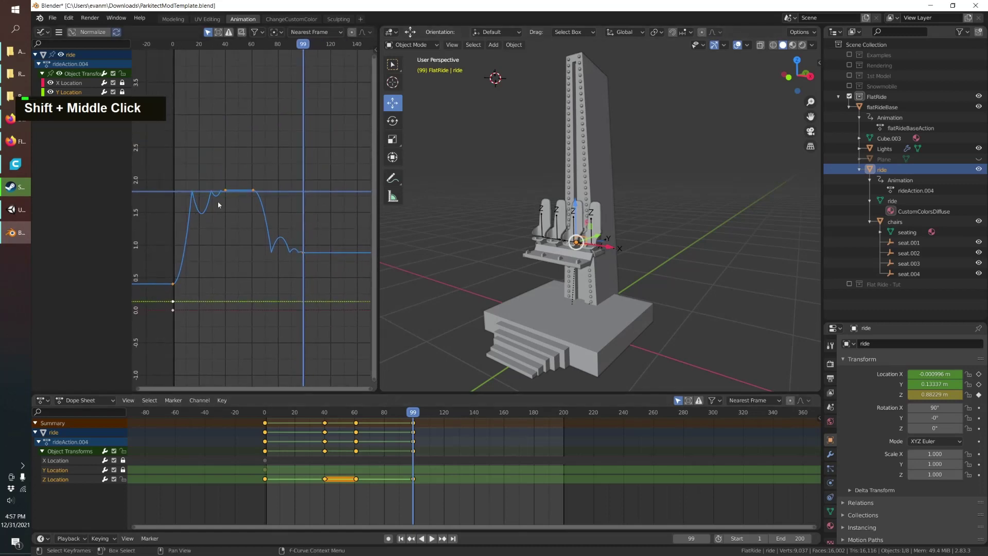
# At frame 145, raise the ride to about 2.36 m on Z and insert a Location keyframe.
pyautogui.moveTo(415, 416); pyautogui.dragTo(458, 415)
pyautogui.press('space')
pyautogui.moveTo(575, 204); pyautogui.dragTo(540, 110)
pyautogui.press('i')
pyautogui.click(540, 110)
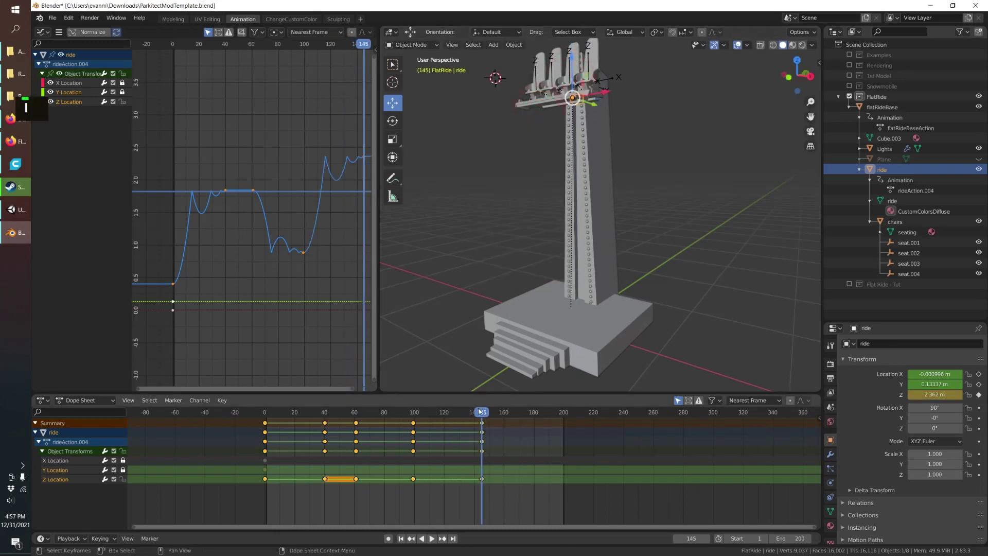
# At frame 196, lower the ride to about 0.33 m on Z near the base and insert a Location keyframe.
pyautogui.press('space')
pyautogui.moveTo(571, 56); pyautogui.dragTo(575, 250)
pyautogui.press('KP_3')
pyautogui.press('i')
pyautogui.click(500, 253)
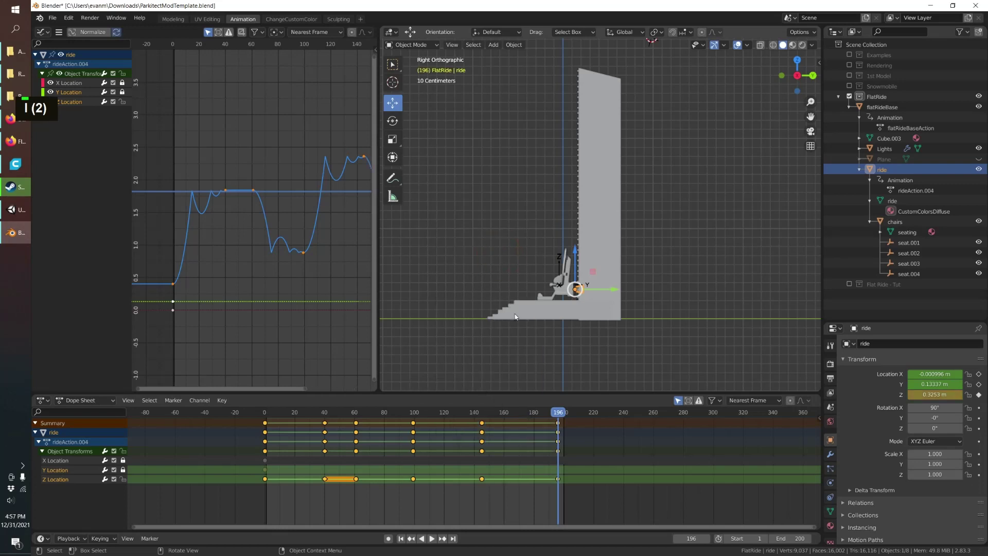
# Select only the ride's last keyframe in the Dope Sheet and move it to frame 200.
pyautogui.click(562, 464)
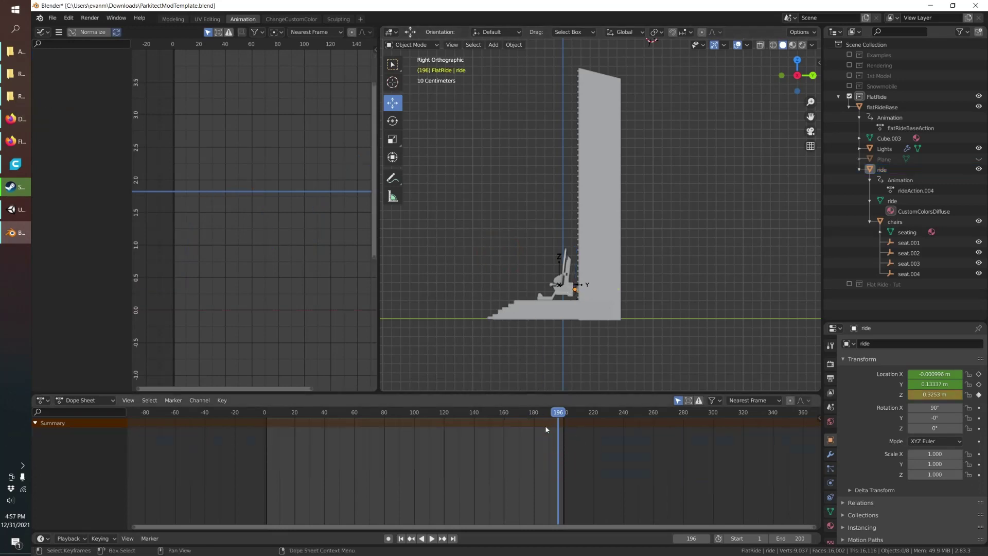
pyautogui.click(907, 190)
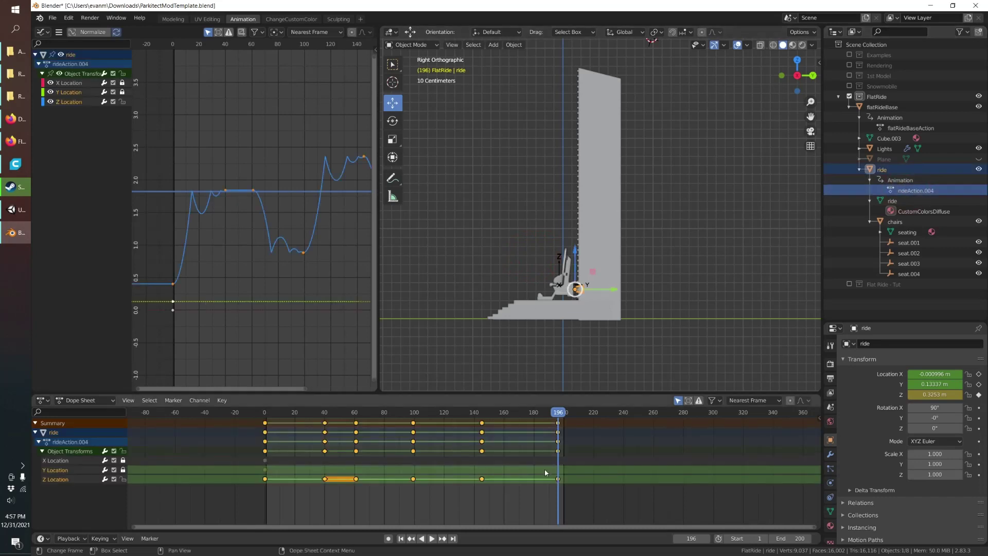
pyautogui.hotkey('alt', 'a')
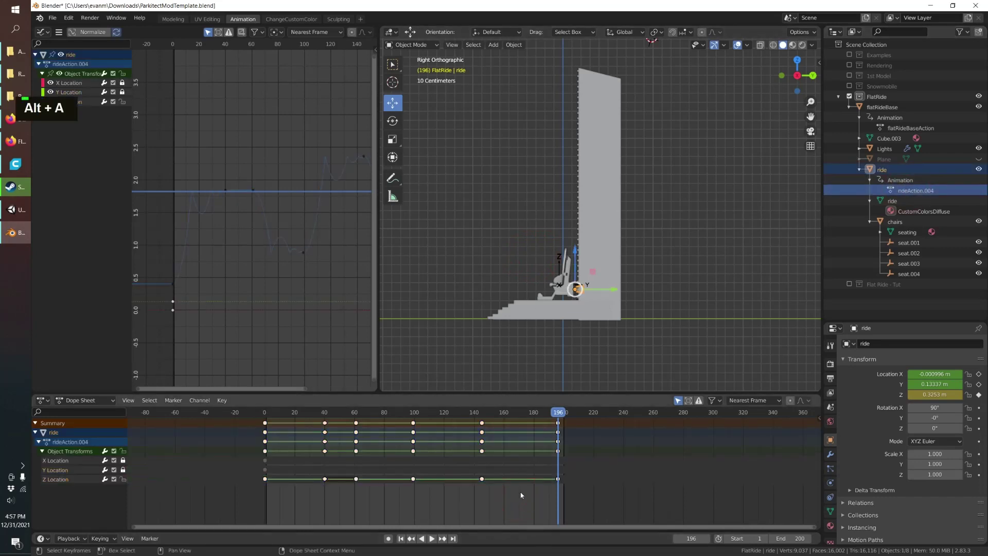
pyautogui.moveTo(551, 504); pyautogui.dragTo(564, 424)
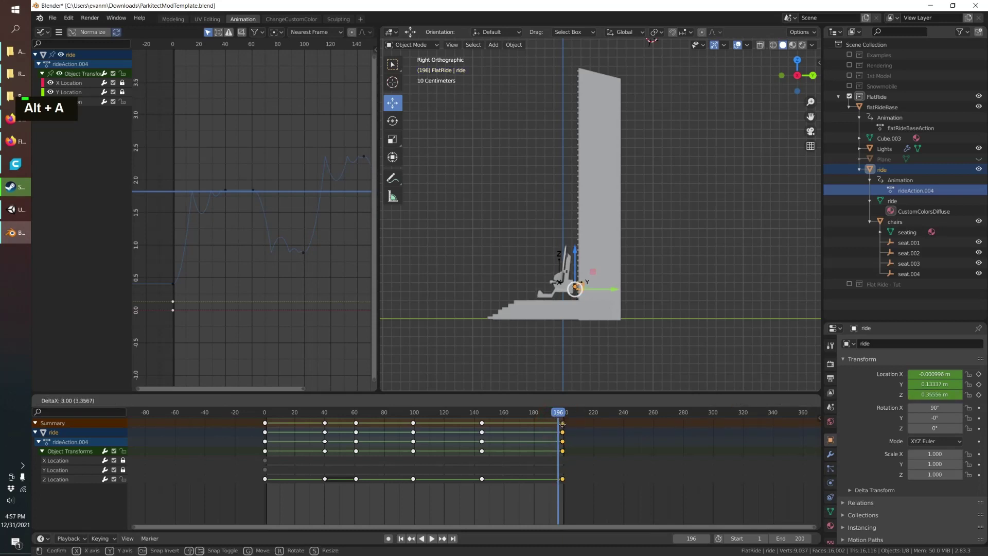
pyautogui.click(563, 425)
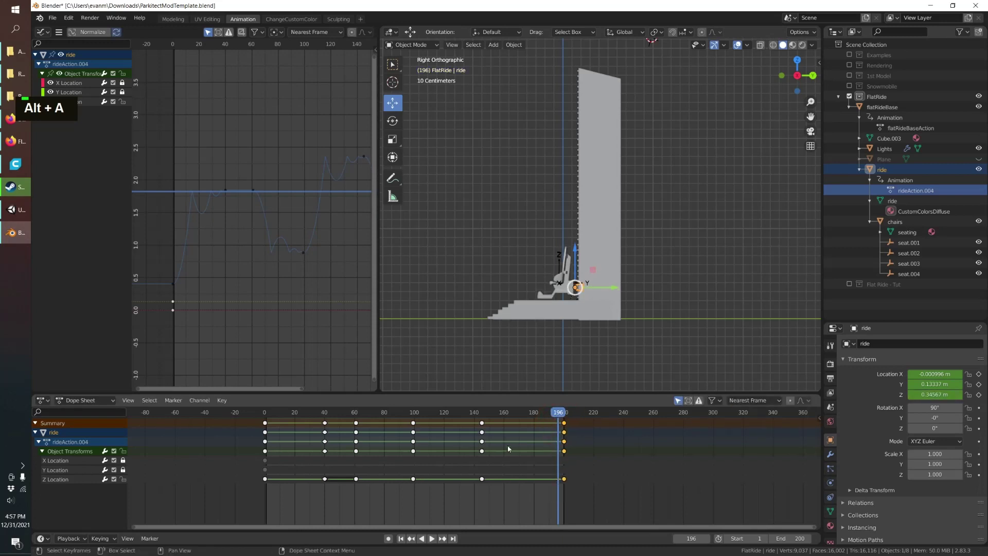
pyautogui.moveTo(449, 479); pyautogui.dragTo(410, 437)
pyautogui.moveTo(242, 421); pyautogui.dragTo(322, 484)
pyautogui.moveTo(504, 334); pyautogui.dragTo(520, 309, button='middle')
pyautogui.moveTo(564, 483); pyautogui.dragTo(436, 406)
pyautogui.press('s')
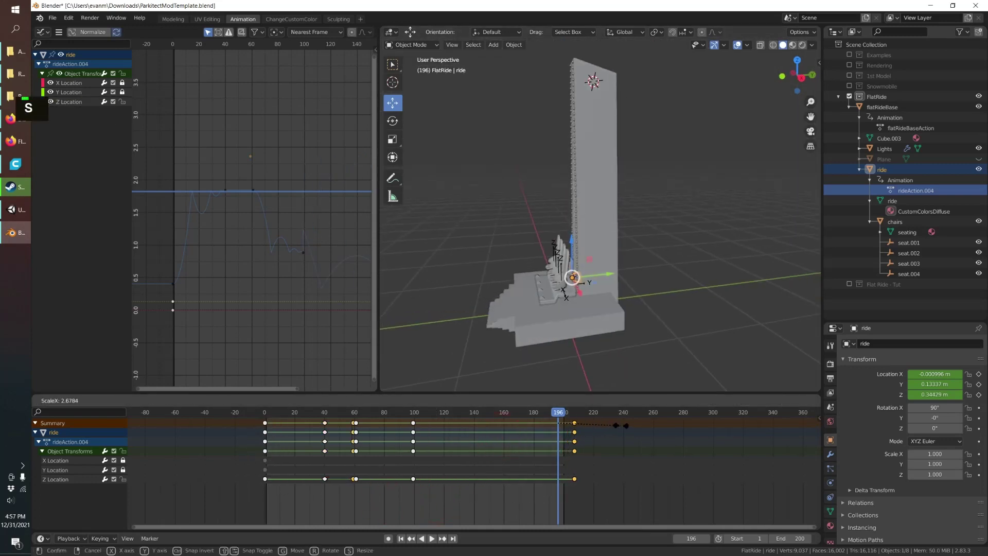
pyautogui.press('Escape')
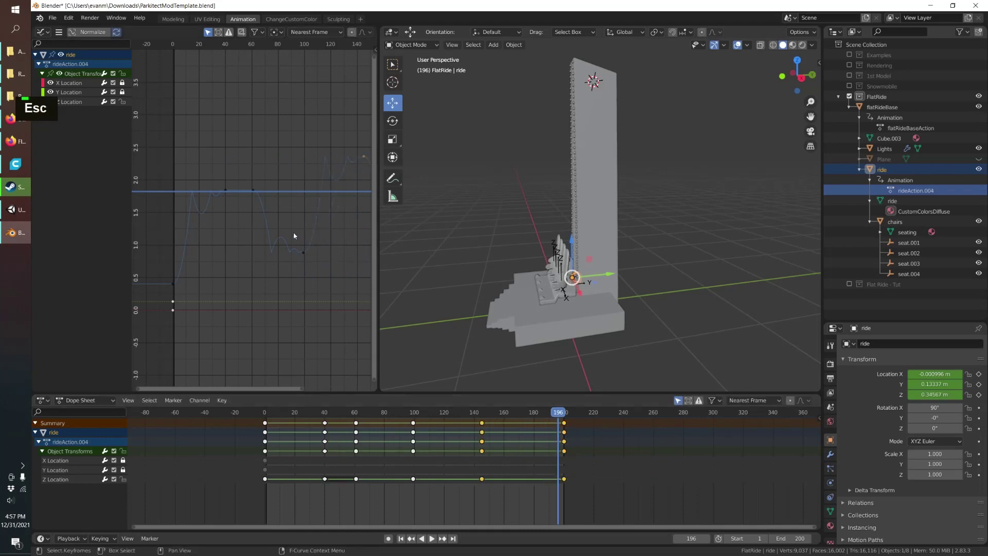
# Play back the ride's full 200-frame vertical movement from frame 0, stop it, and return to frame 0.
pyautogui.scroll(-5, 253, 174)
pyautogui.scroll(3, 275, 203)
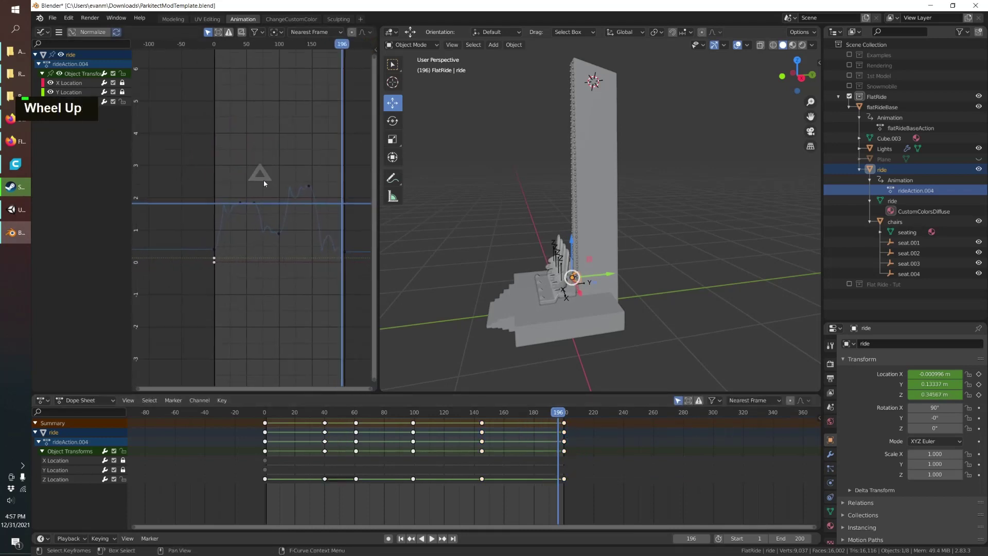
pyautogui.moveTo(515, 294); pyautogui.dragTo(561, 322, button='middle')
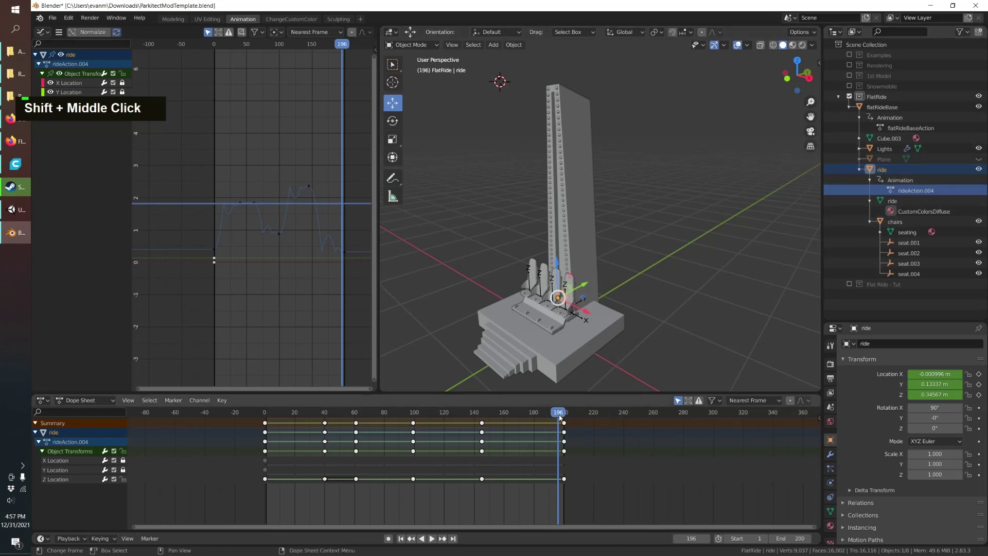
pyautogui.moveTo(560, 417); pyautogui.dragTo(245, 426)
pyautogui.click(432, 539)
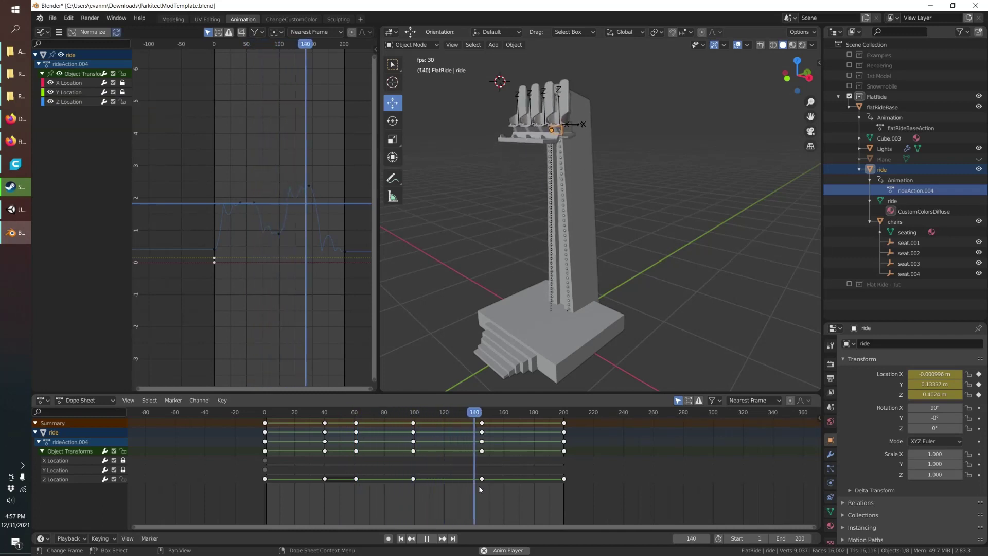
pyautogui.doubleClick(426, 539)
pyautogui.click(427, 539)
pyautogui.moveTo(321, 412); pyautogui.dragTo(265, 413)
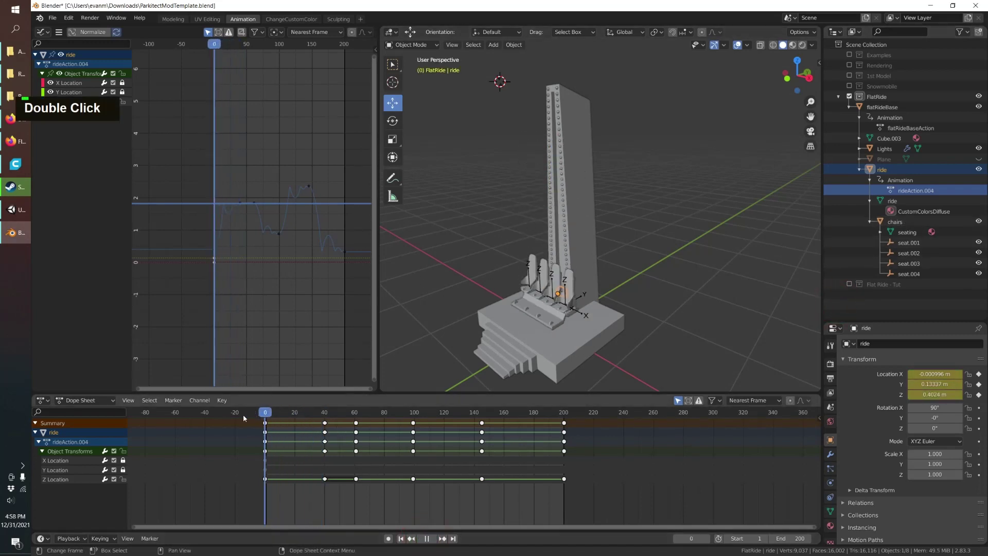
# Insert a Rotation keyframe on the chairs at frame 0 and lock their X and Z Euler Rotation channels.
pyautogui.click(899, 222)
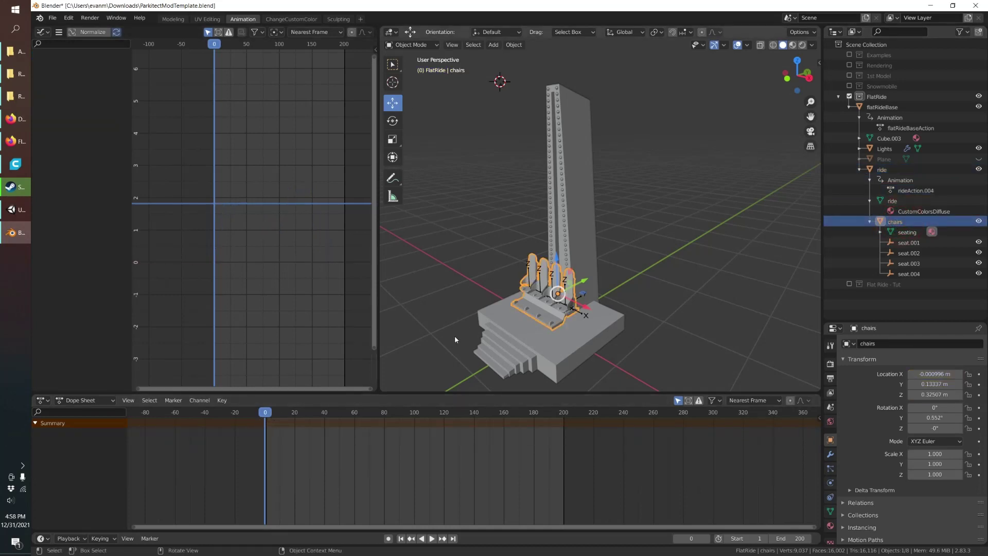
pyautogui.press('i')
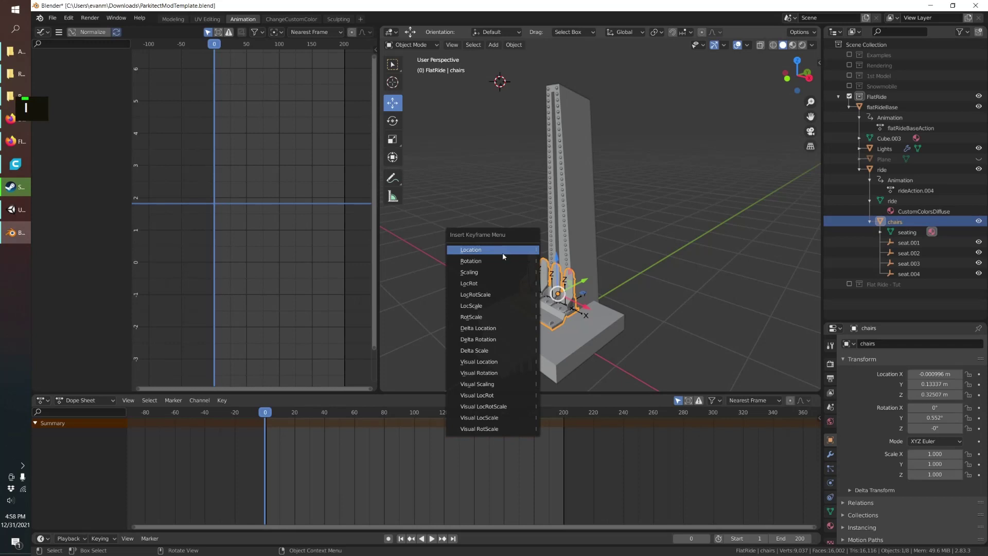
pyautogui.click(497, 261)
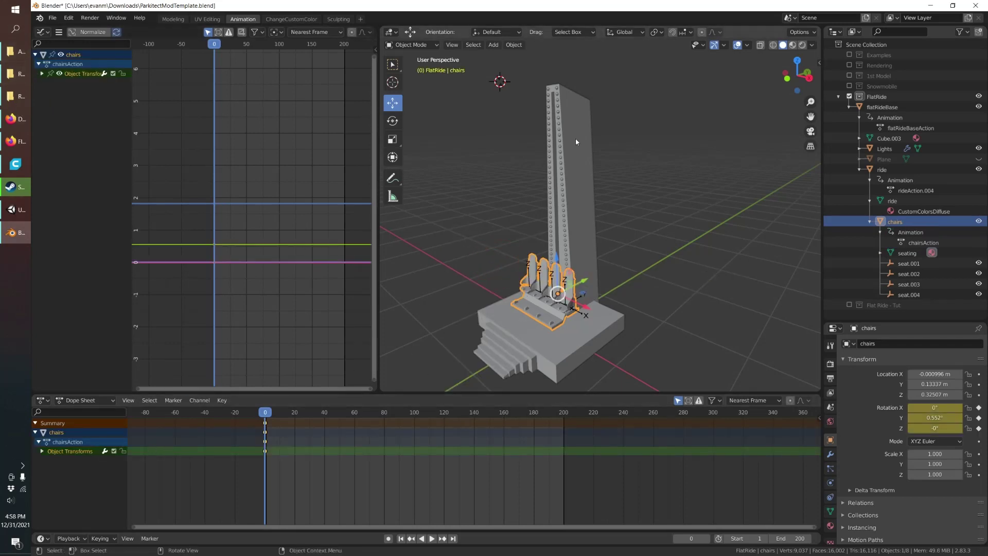
pyautogui.click(42, 74)
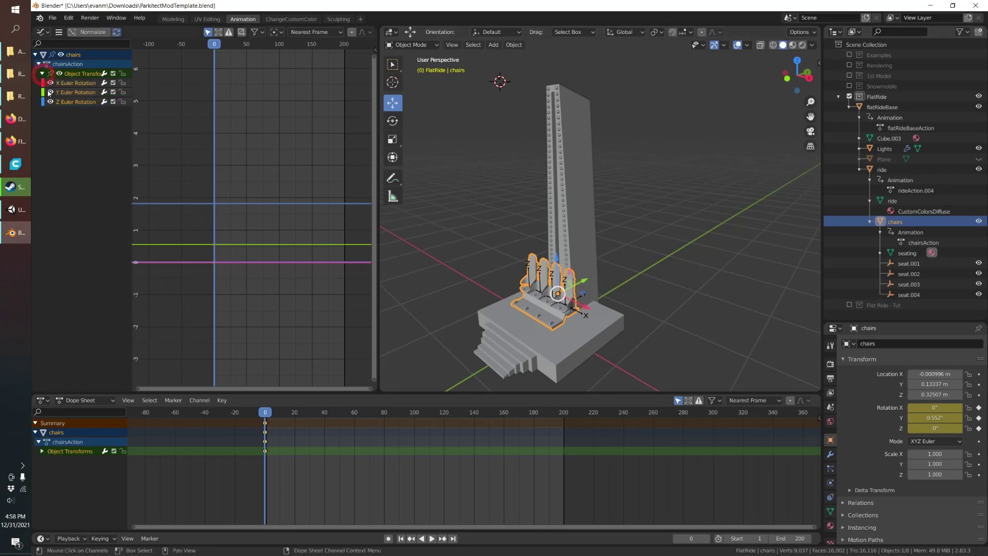
pyautogui.click(122, 102)
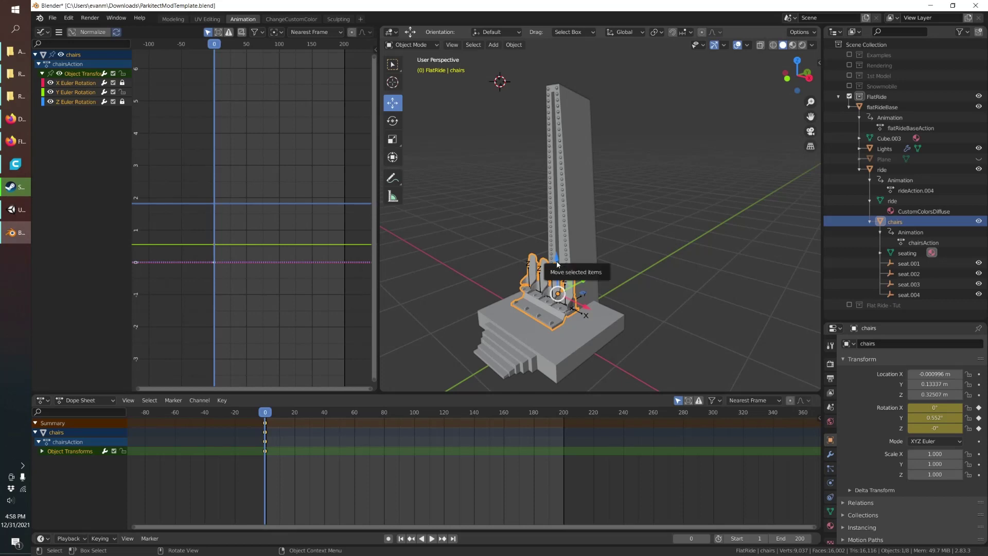
# Insert a Rotation keyframe on the chairs at frame 29 and activate the Rotate tool.
pyautogui.press('space')
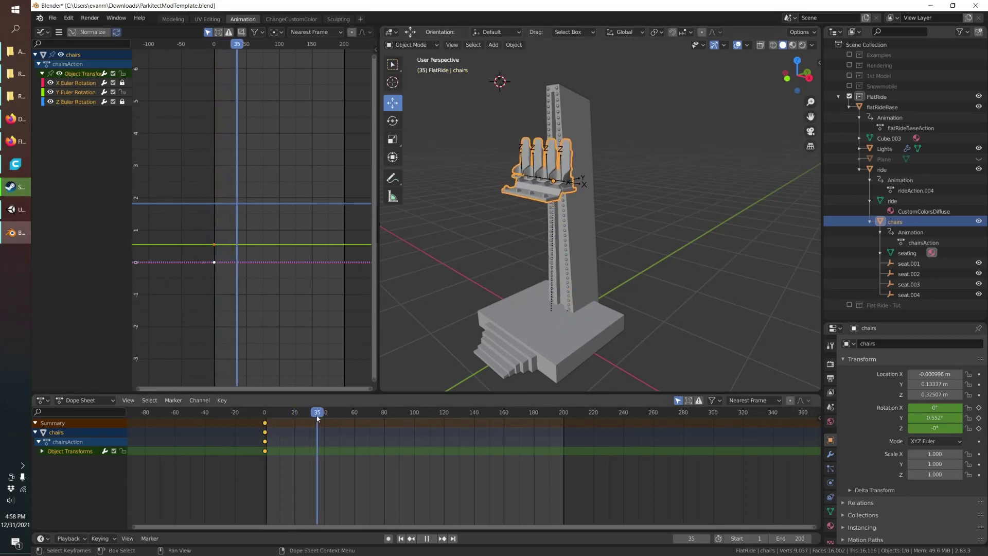
pyautogui.moveTo(317, 418); pyautogui.dragTo(309, 416)
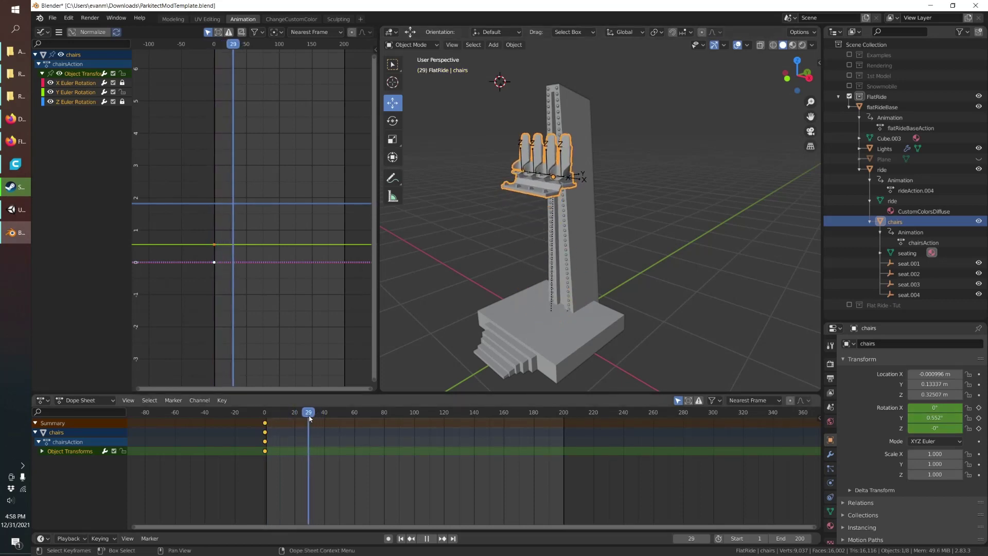
pyautogui.press('i')
pyautogui.click(472, 206)
pyautogui.click(392, 121)
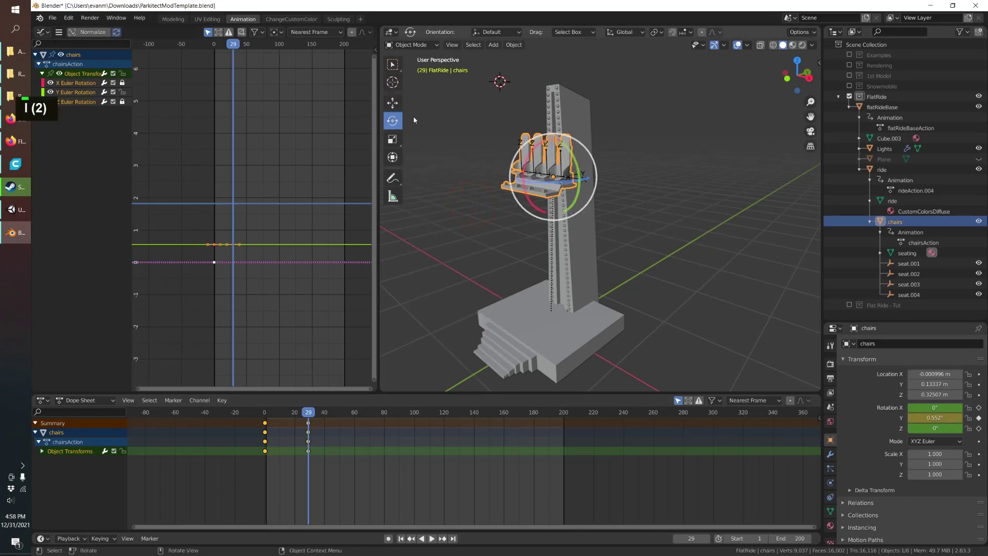
# Tilt the chairs to a Y rotation of 52.8° at frame 61 and insert a Rotation keyframe.
pyautogui.press('space')
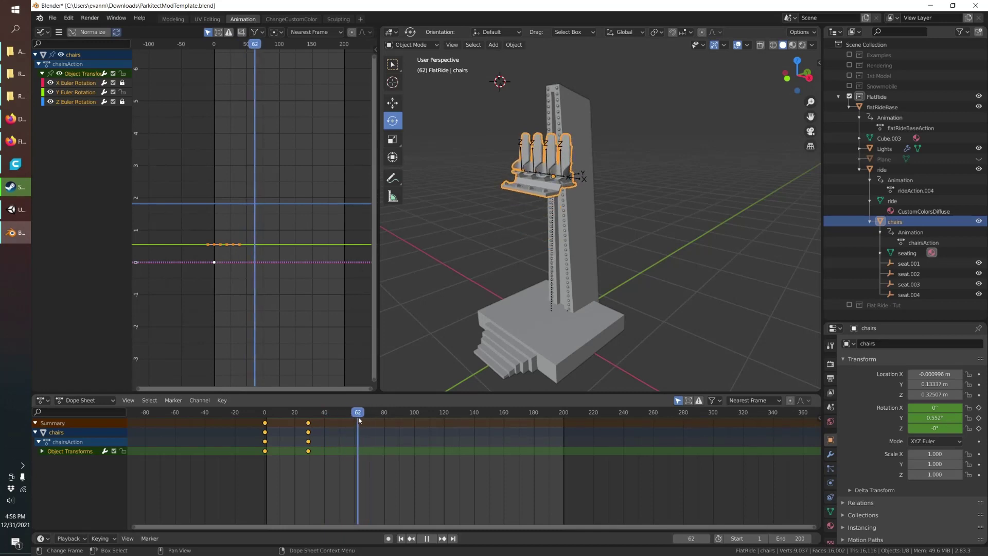
pyautogui.press('space')
pyautogui.moveTo(566, 207); pyautogui.dragTo(575, 178)
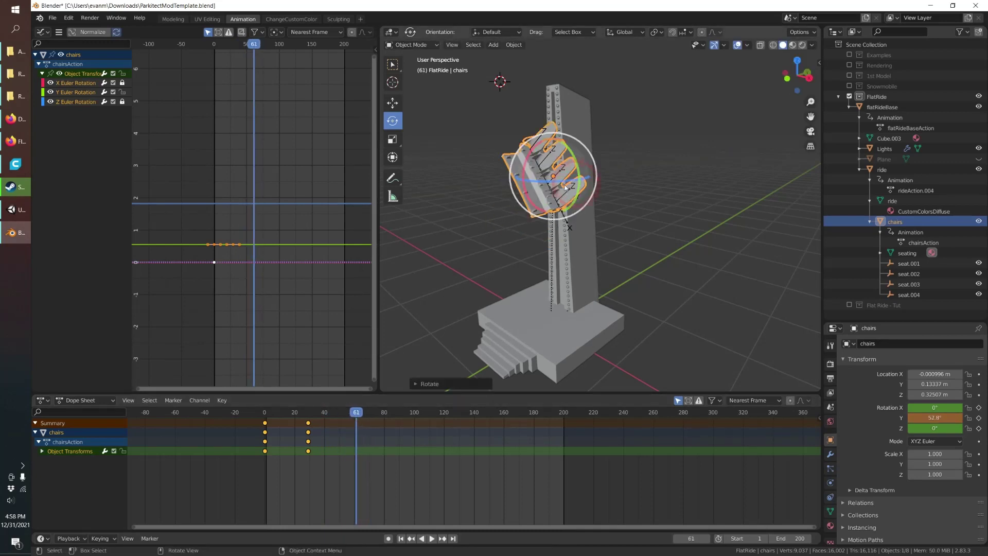
pyautogui.press('i')
pyautogui.click(471, 261)
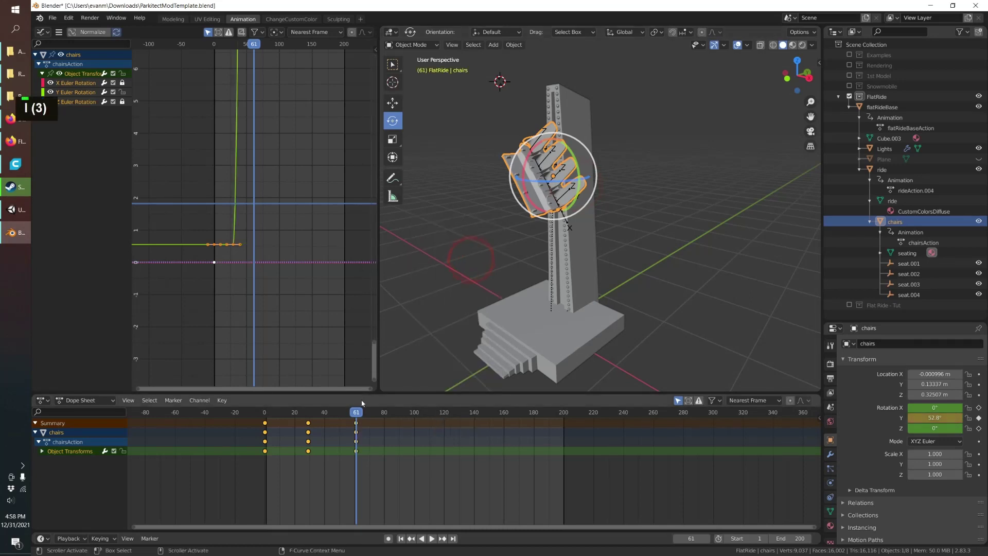
# Insert a Rotation keyframe with the chairs tilted the opposite way to Y -23.7° and place it at about frame 101.
pyautogui.moveTo(356, 412); pyautogui.dragTo(379, 417)
pyautogui.moveTo(570, 238); pyautogui.dragTo(510, 214)
pyautogui.press('i')
pyautogui.click(511, 215)
pyautogui.moveTo(379, 412)
pyautogui.mouseDown()
pyautogui.moveTo(354, 412)
pyautogui.moveTo(395, 412)
pyautogui.moveTo(364, 412)
pyautogui.mouseUp()
pyautogui.doubleClick(396, 473)
pyautogui.moveTo(396, 474); pyautogui.dragTo(416, 430)
# Tilt the chairs to a Y rotation of 44.4° at frame 136 and insert a Rotation keyframe.
pyautogui.press('space')
pyautogui.moveTo(359, 412); pyautogui.dragTo(443, 425)
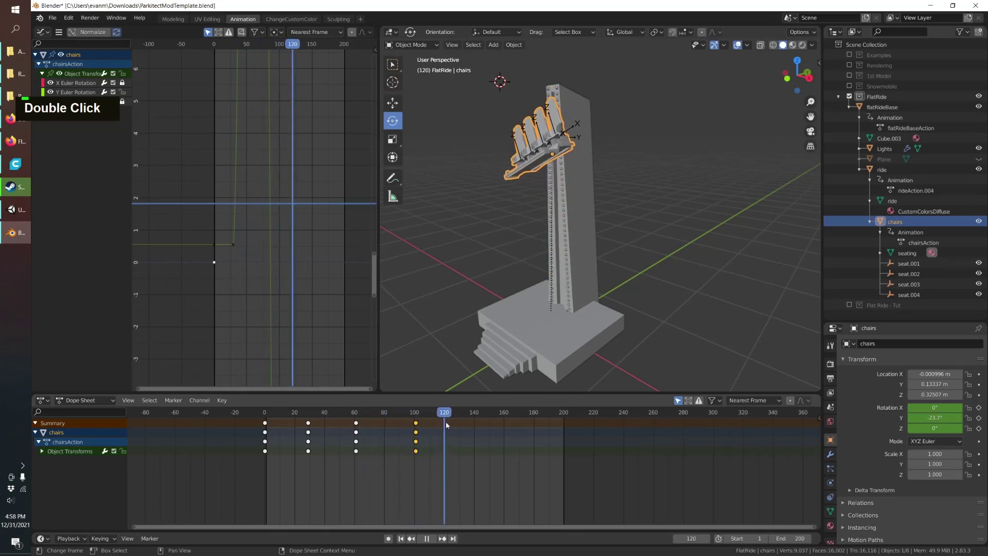
pyautogui.press('space')
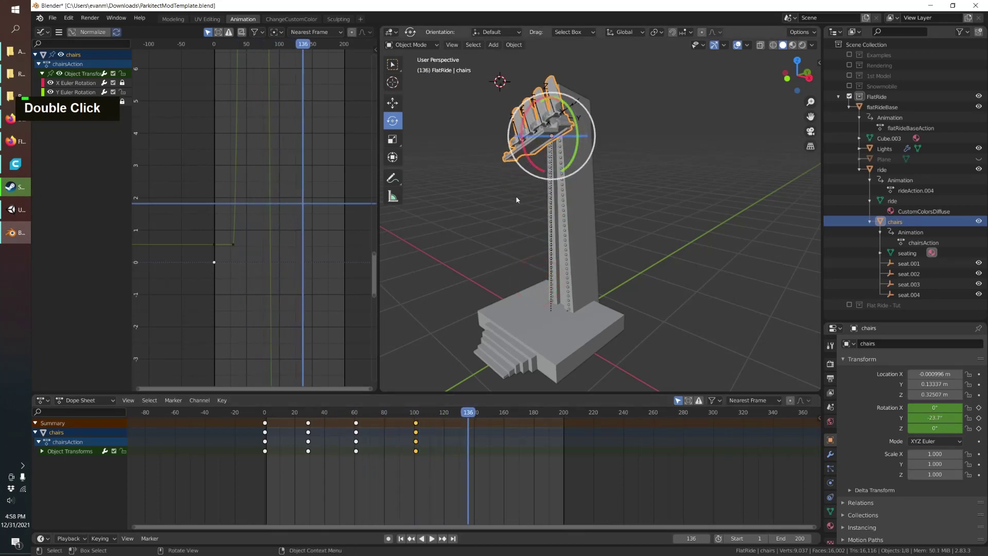
pyautogui.moveTo(578, 113); pyautogui.dragTo(571, 175)
pyautogui.press('i')
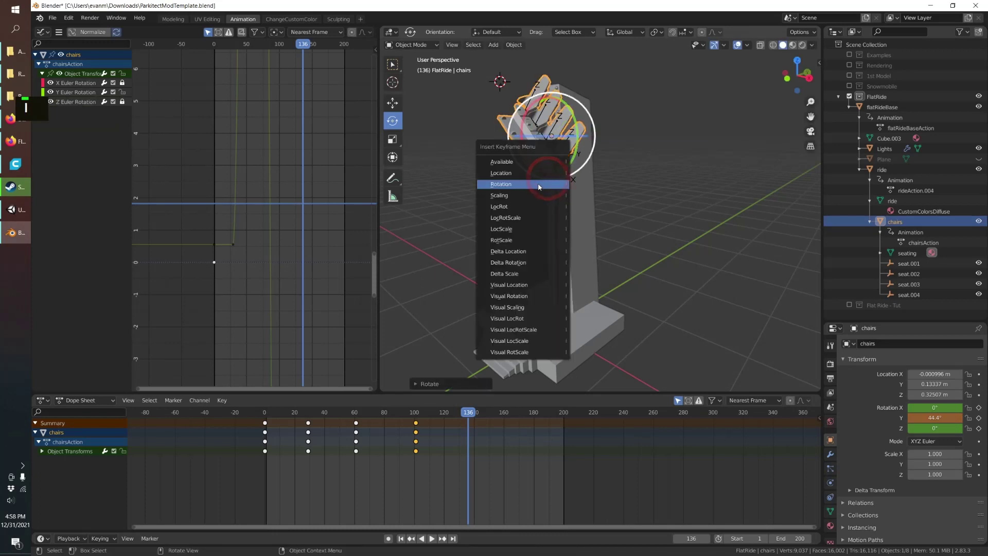
pyautogui.click(538, 184)
# Rotate the chairs back to about 4.39° in Y at frame 173 and insert a Rotation keyframe.
pyautogui.moveTo(466, 416); pyautogui.dragTo(493, 421)
pyautogui.press('space')
pyautogui.press('space')
pyautogui.moveTo(574, 250); pyautogui.dragTo(556, 236)
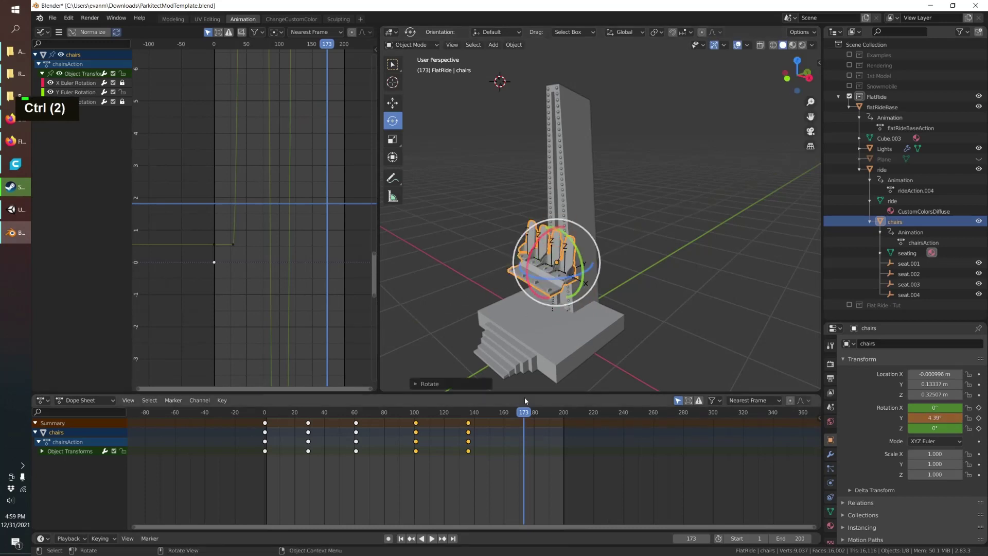
pyautogui.press('i')
pyautogui.click(522, 374)
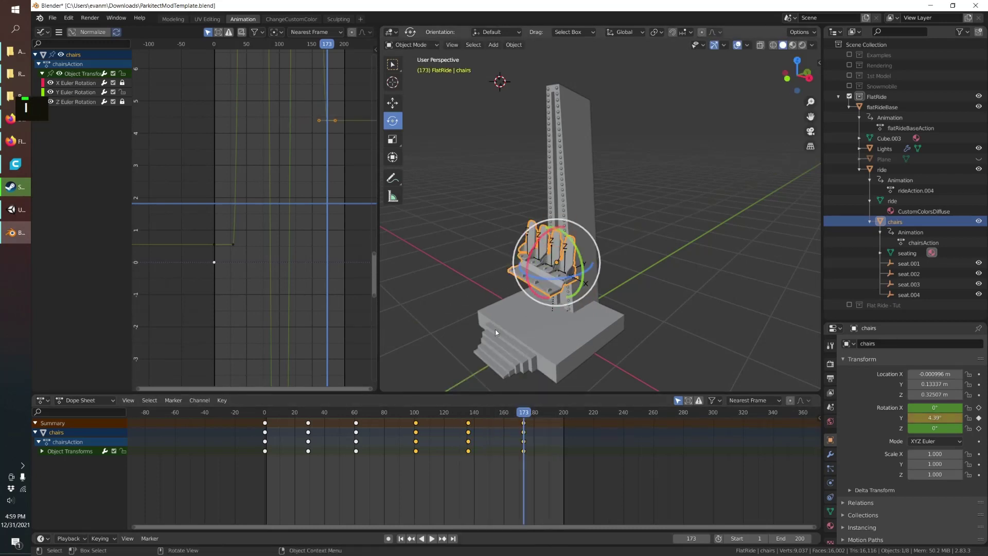
# Level the chairs more precisely to a Y rotation of 0.354° and renew the Rotation keyframe at frame 173.
pyautogui.moveTo(501, 317); pyautogui.dragTo(604, 274, button='middle')
pyautogui.scroll(3, 544, 244)
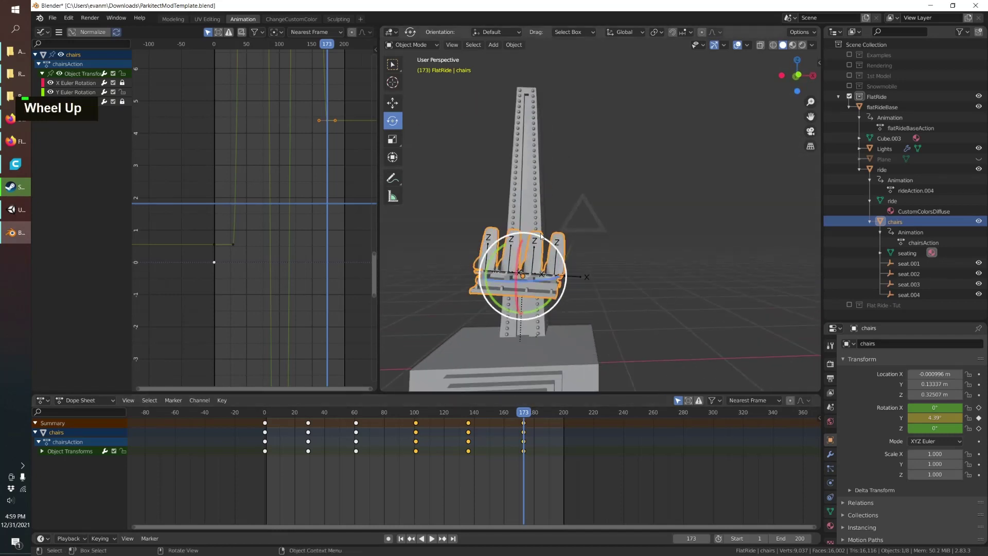
pyautogui.moveTo(544, 244); pyautogui.dragTo(540, 248)
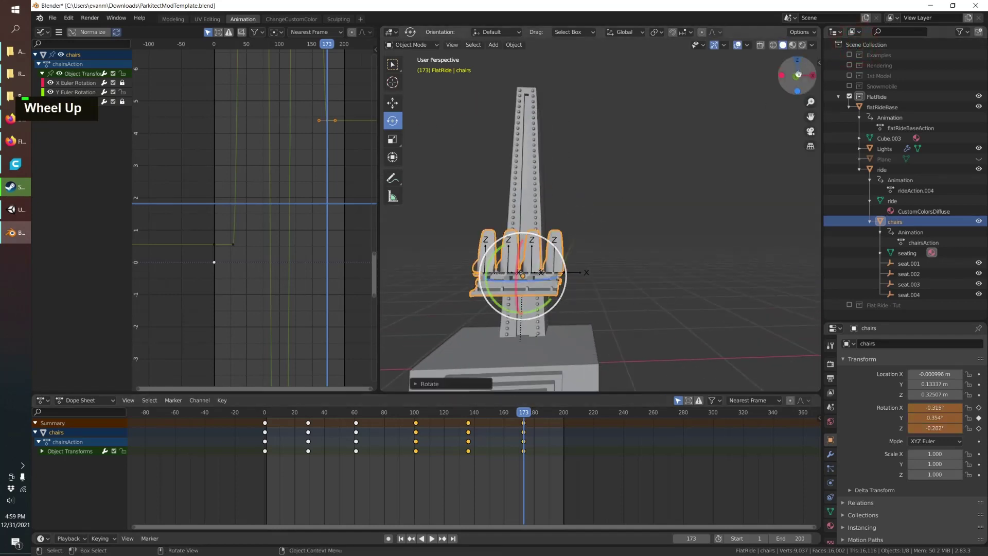
pyautogui.press('KP_1')
pyautogui.press('i')
pyautogui.click(530, 380)
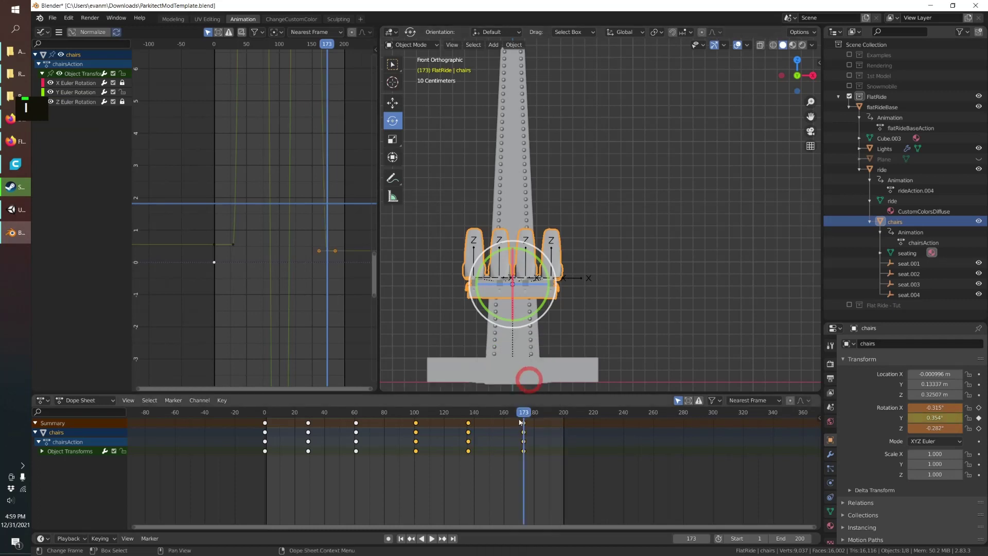
# Scrub through the chairs' animation around the last keyframes and go back to frame 0.
pyautogui.moveTo(525, 417)
pyautogui.mouseDown()
pyautogui.moveTo(507, 418)
pyautogui.moveTo(552, 414)
pyautogui.moveTo(534, 413)
pyautogui.mouseUp()
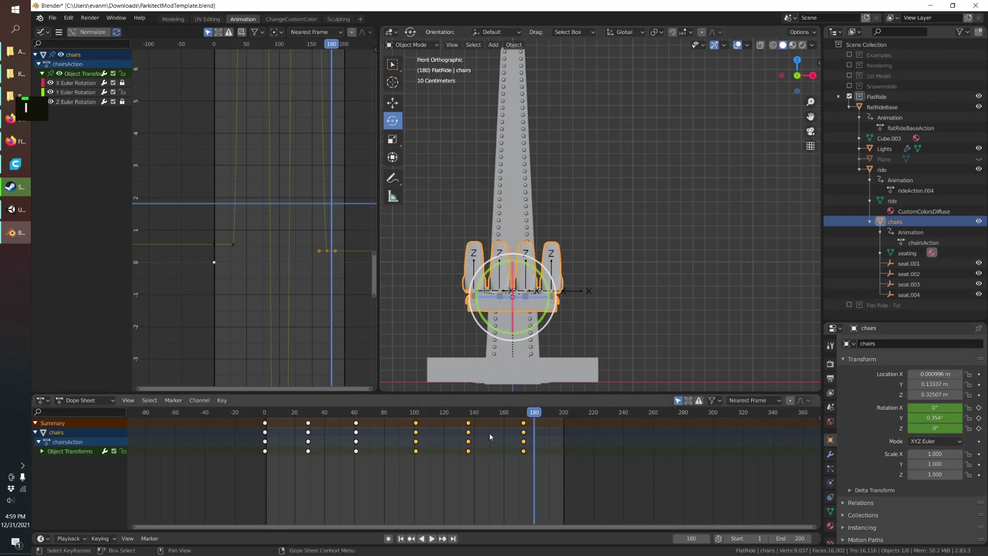
pyautogui.hotkey('shift', 'ctrl', 'space')
pyautogui.moveTo(432, 423)
pyautogui.mouseDown()
pyautogui.moveTo(387, 426)
pyautogui.moveTo(478, 425)
pyautogui.moveTo(424, 424)
pyautogui.mouseUp()
pyautogui.doubleClick(170, 19)
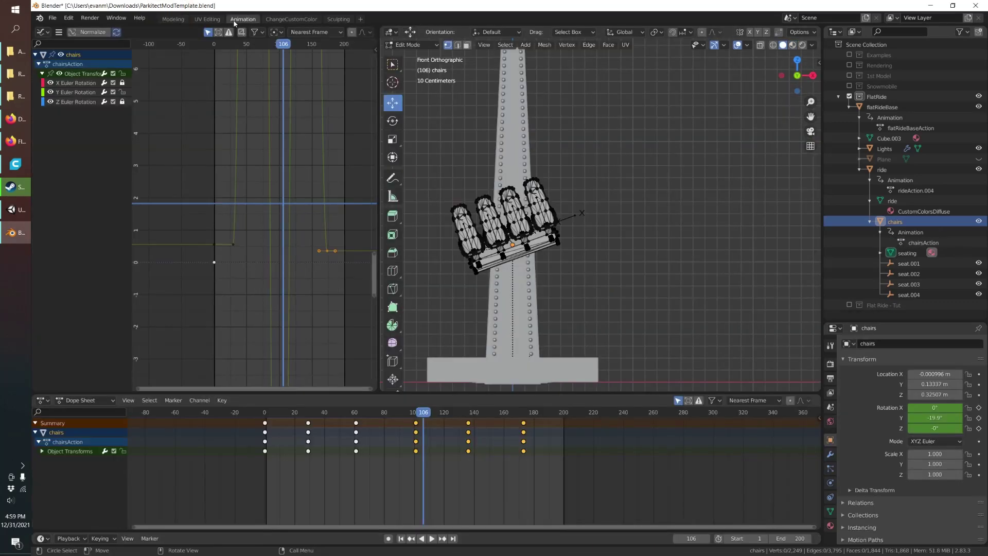
pyautogui.click(242, 19)
pyautogui.hotkey('shift', 'Left')
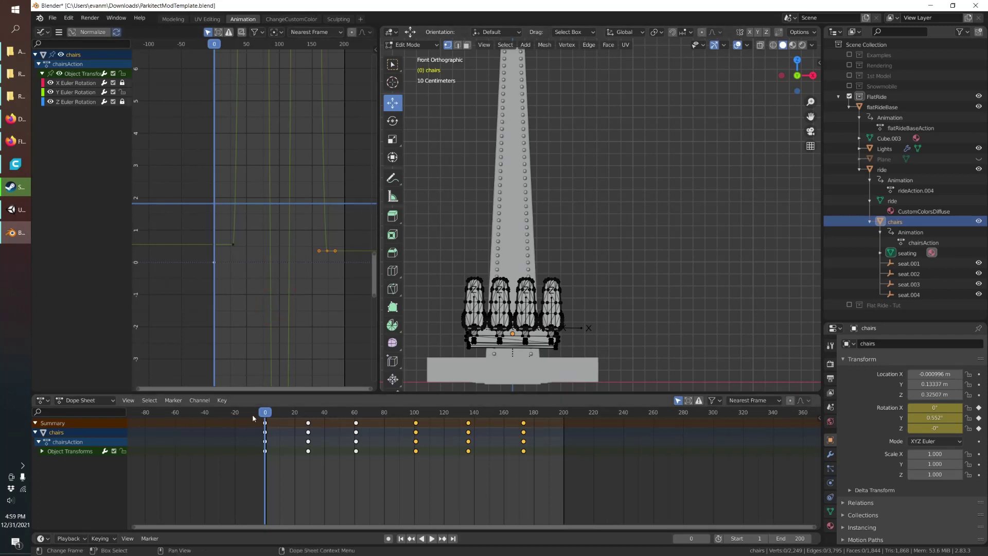
# Put the chairs back in Object Mode and insert a Rotation keyframe on them at frame 200.
pyautogui.moveTo(261, 416); pyautogui.dragTo(561, 404)
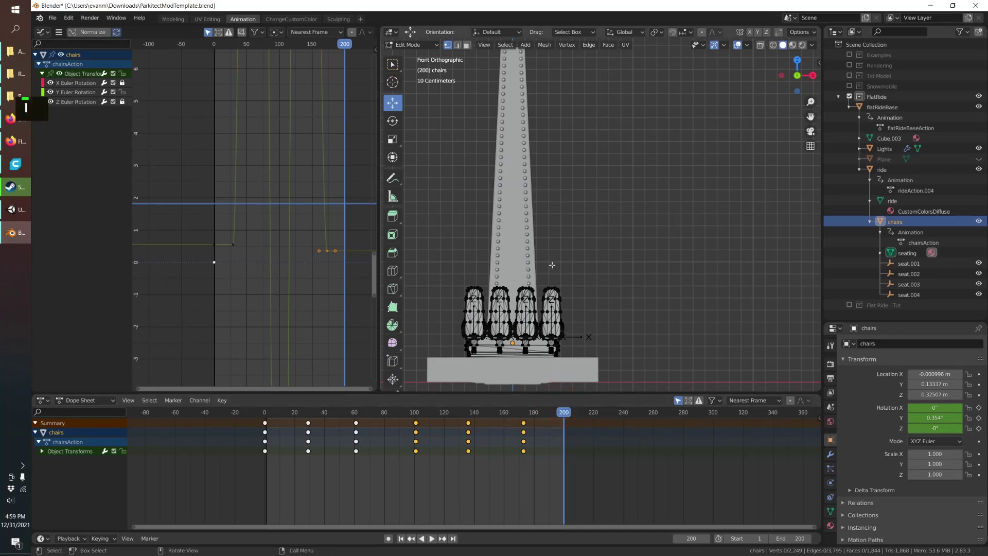
pyautogui.press('Tab')
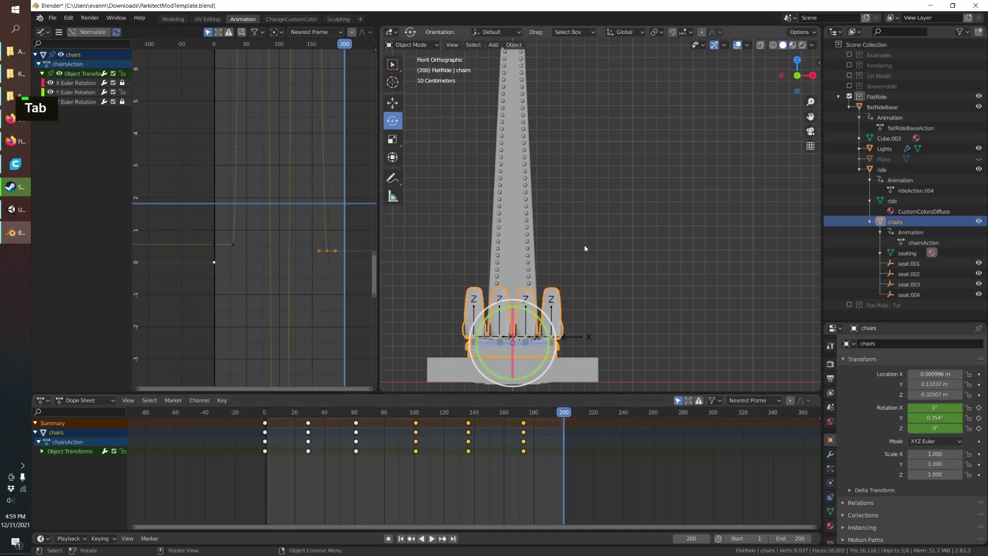
pyautogui.click(585, 245)
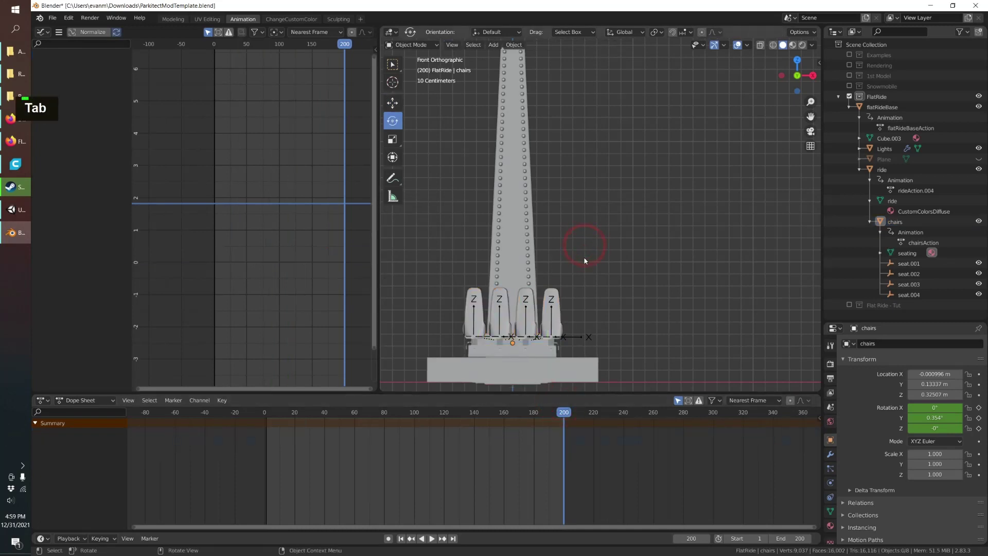
pyautogui.click(910, 232)
pyautogui.press('i')
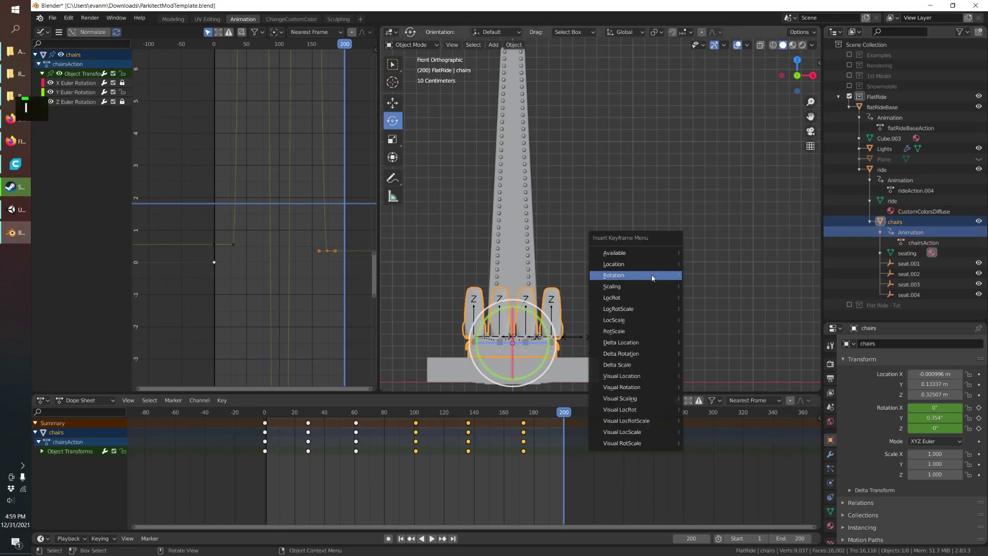
pyautogui.click(652, 278)
# Play back the chairs' rotation from frame 0 and fit the whole Y Euler Rotation curve in the Graph Editor.
pyautogui.moveTo(542, 417); pyautogui.dragTo(291, 432)
pyautogui.scroll(-2, 287, 242)
pyautogui.keyDown('shift'); pyautogui.moveTo(287, 242); pyautogui.dragTo(286, 304, button='middle'); pyautogui.keyUp('shift')
pyautogui.press('space')
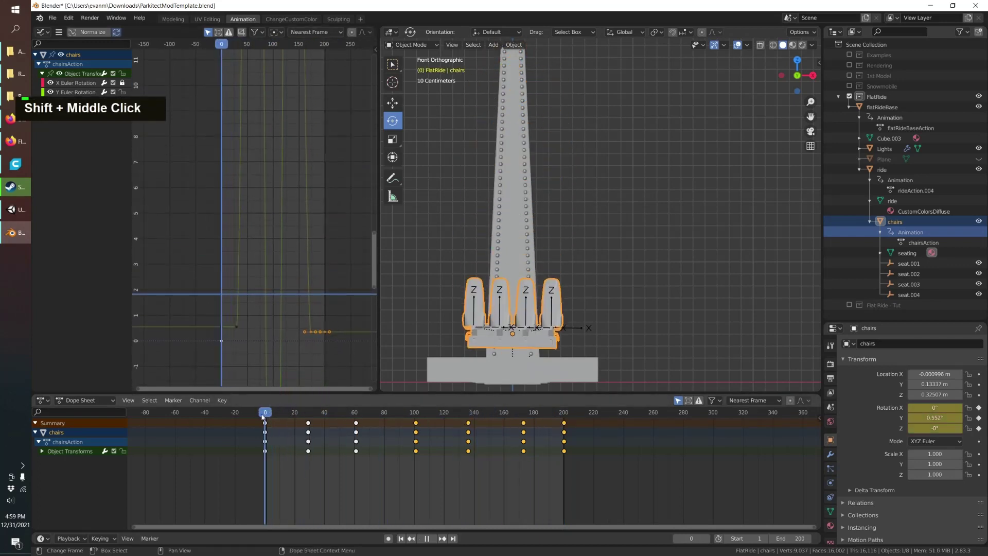
pyautogui.press('space')
pyautogui.press('Home')
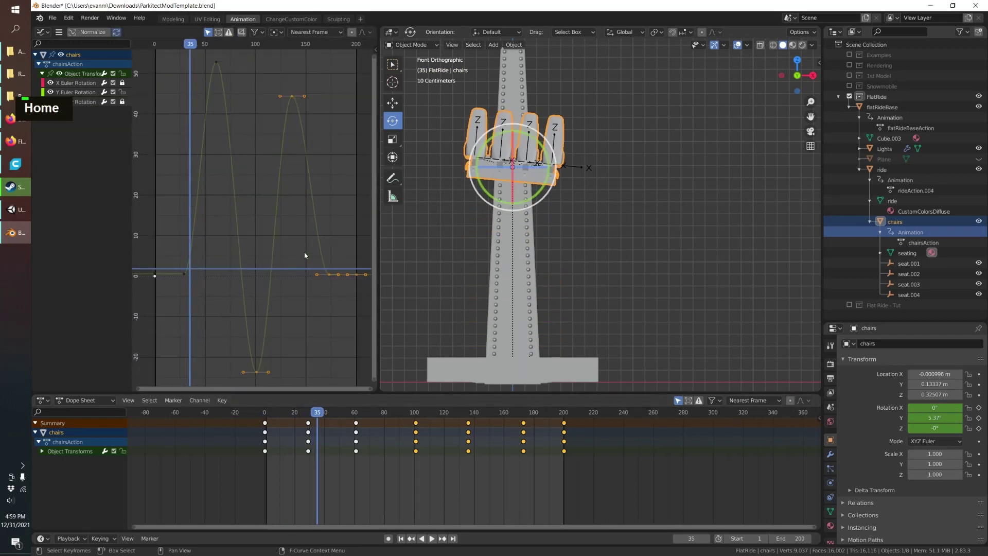
pyautogui.scroll(-2, 302, 256)
pyautogui.press('space')
pyautogui.click(278, 413)
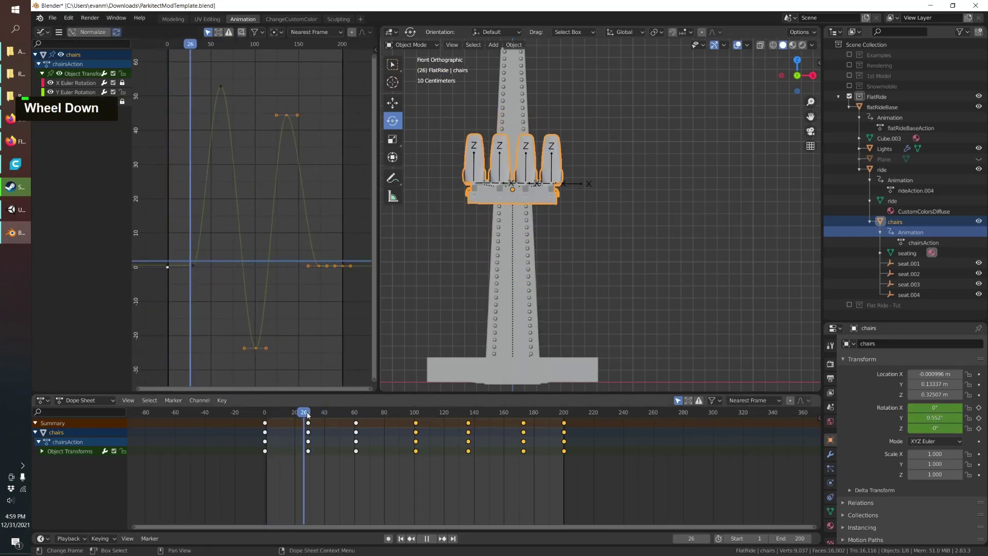
pyautogui.press('space')
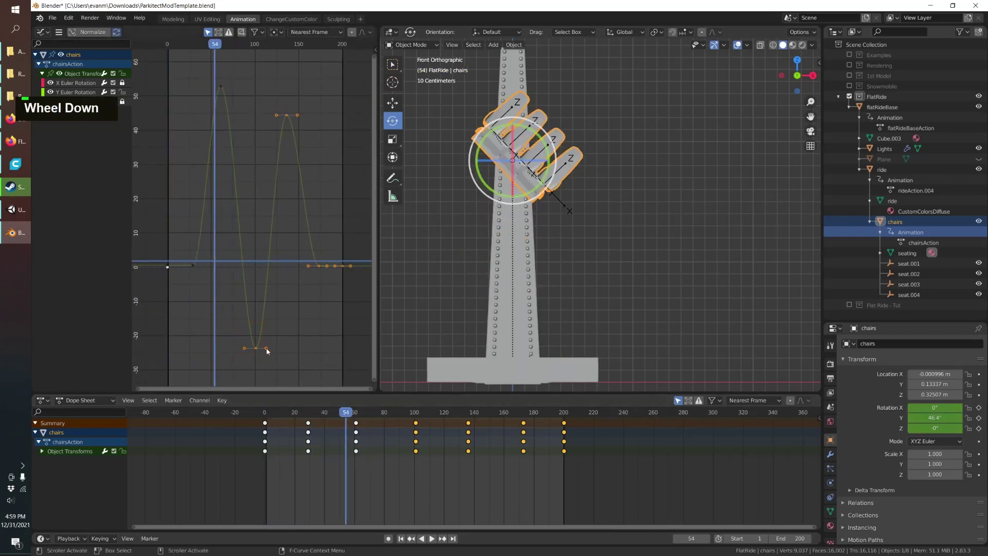
# Lengthen both handles of the low keyframe near frame 101 on the chairs' Y rotation curve to round the trough.
pyautogui.moveTo(266, 349); pyautogui.dragTo(304, 349)
pyautogui.hotkey('ctrl', 'z')
pyautogui.click(272, 335)
pyautogui.click(288, 293)
pyautogui.click(254, 348)
pyautogui.click(230, 314)
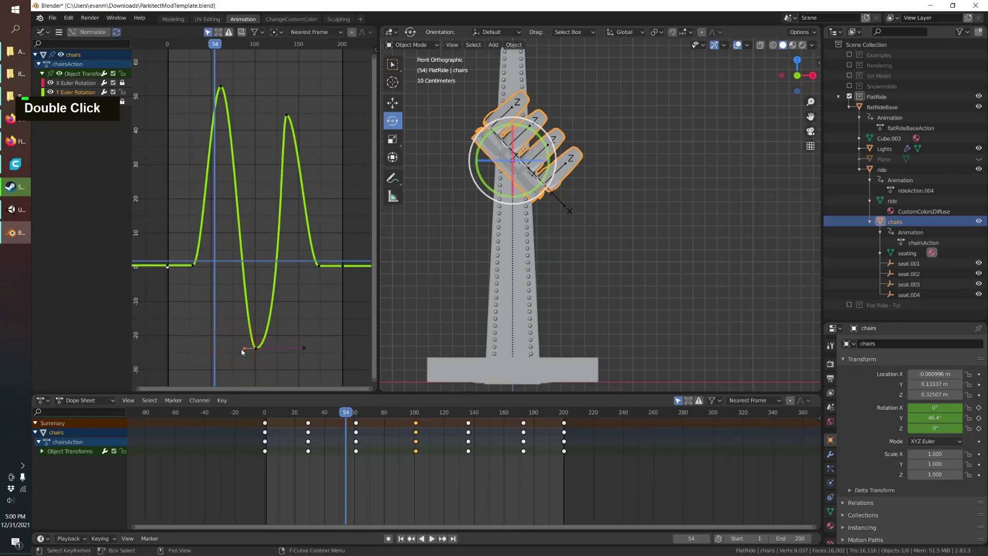
pyautogui.moveTo(229, 352); pyautogui.dragTo(161, 353)
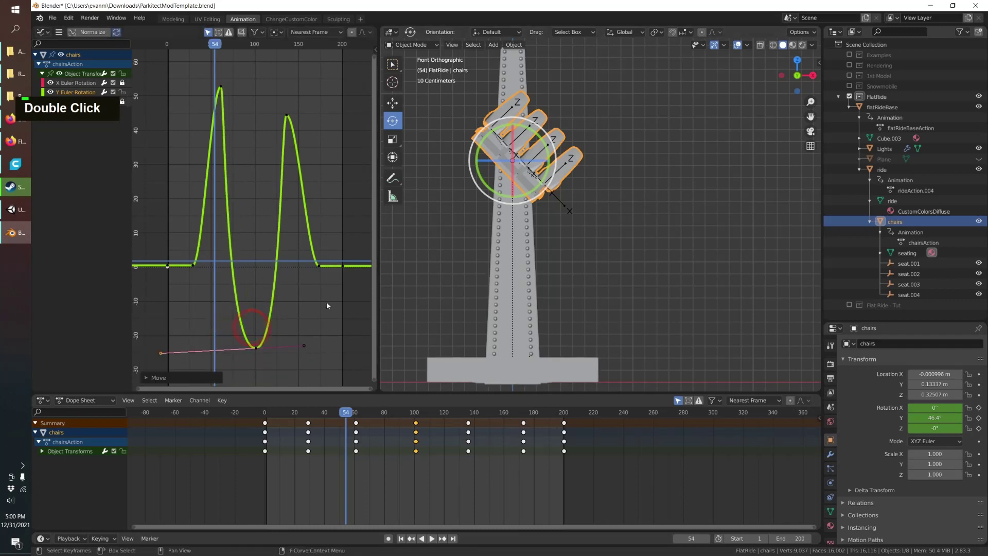
# Lengthen the handles of the peak keyframes at frames 61 and 136 on the Y rotation curve to round both peaks.
pyautogui.click(221, 87)
pyautogui.moveTo(230, 93); pyautogui.dragTo(334, 176)
pyautogui.moveTo(209, 80); pyautogui.dragTo(184, 87)
pyautogui.click(287, 115)
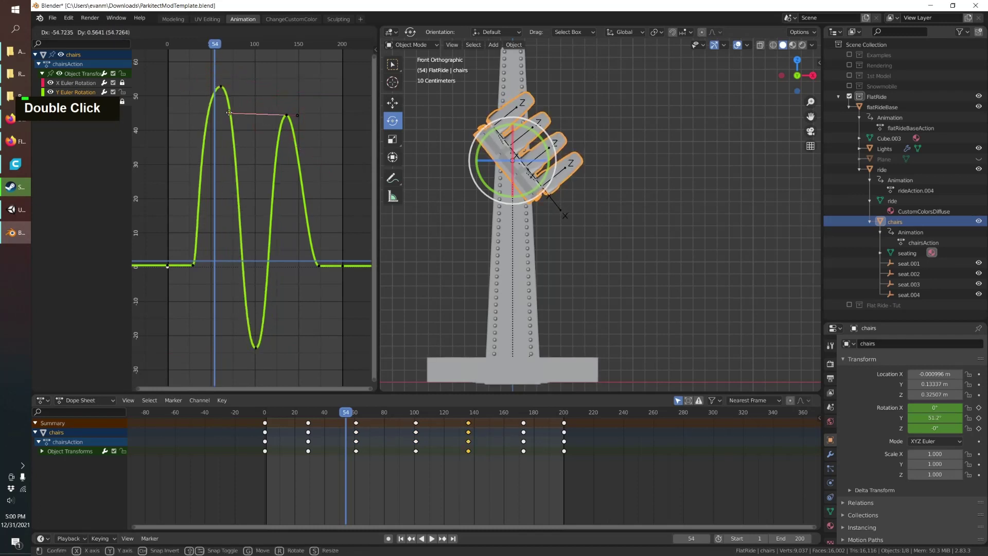
pyautogui.moveTo(296, 117)
pyautogui.mouseDown()
pyautogui.moveTo(319, 116)
pyautogui.moveTo(310, 116)
pyautogui.mouseUp()
pyautogui.click(289, 152)
# Play back the full ride animation from frame 0 in an angled view, stop it, and return to frame 0.
pyautogui.moveTo(346, 415); pyautogui.dragTo(255, 417)
pyautogui.moveTo(554, 320); pyautogui.dragTo(495, 288, button='middle')
pyautogui.click(431, 538)
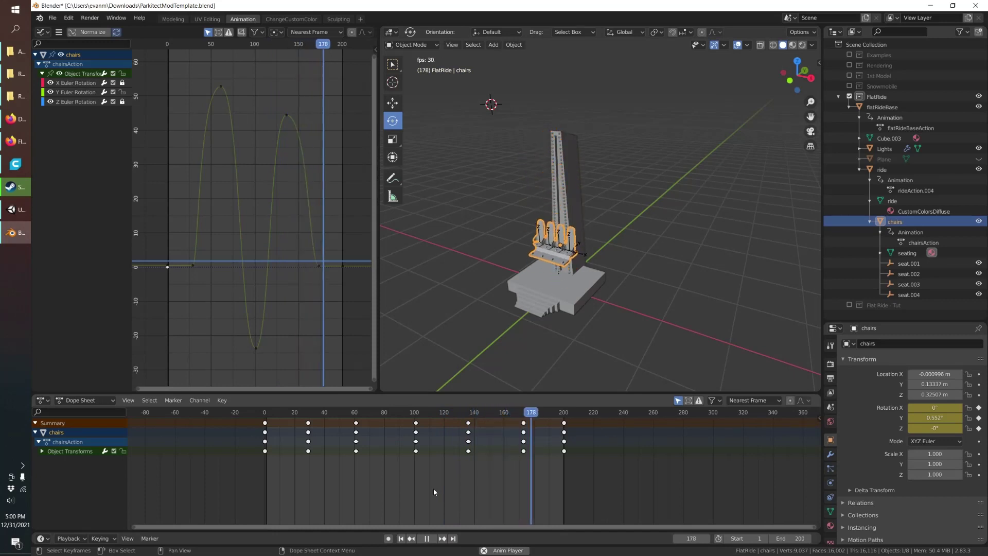
pyautogui.press('space')
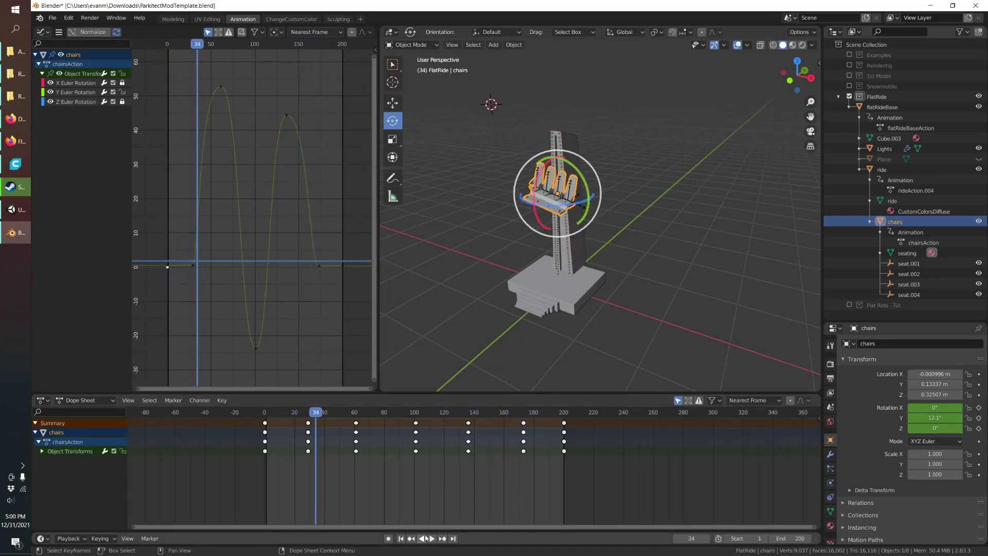
pyautogui.moveTo(313, 415); pyautogui.dragTo(265, 413)
# Switch to the Modeling workspace in Object Mode and select flatRideBase with everything down to seat.004 in the Outliner.
pyautogui.click(521, 153)
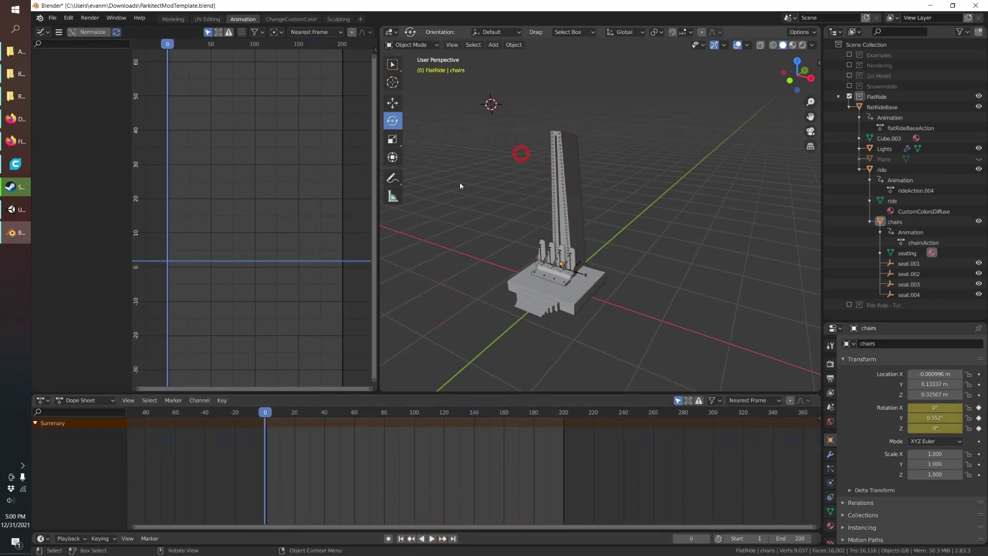
pyautogui.click(173, 19)
pyautogui.scroll(-1, 431, 279)
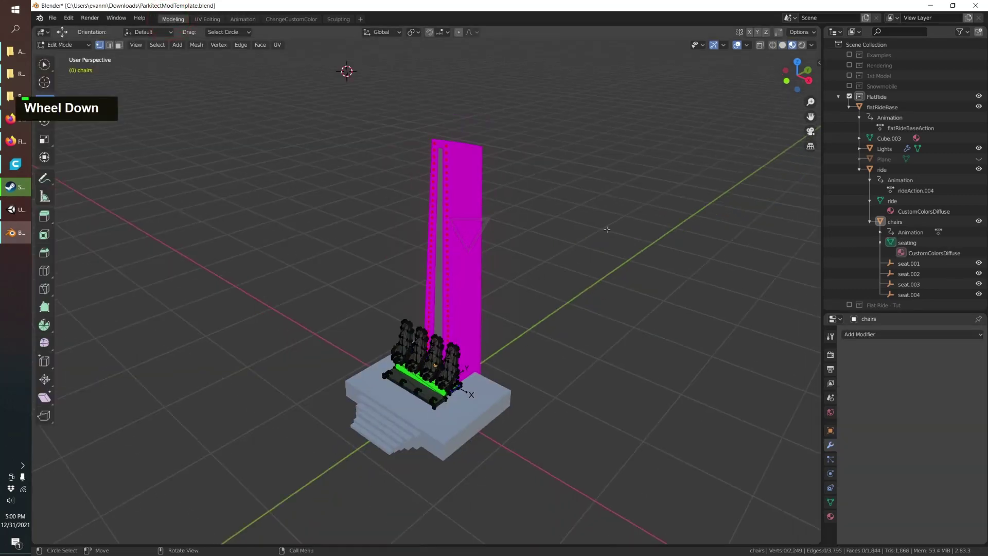
pyautogui.press('Tab')
pyautogui.click(883, 107)
pyautogui.scroll(-1, 904, 284)
pyautogui.keyDown('shift'); pyautogui.click(906, 291); pyautogui.keyUp('shift')
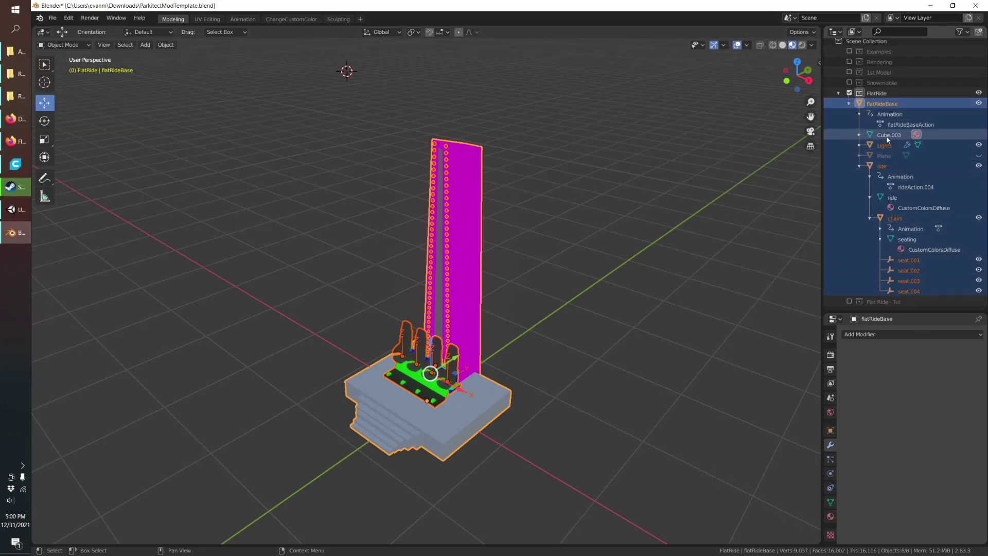
pyautogui.click(849, 104)
pyautogui.click(849, 107)
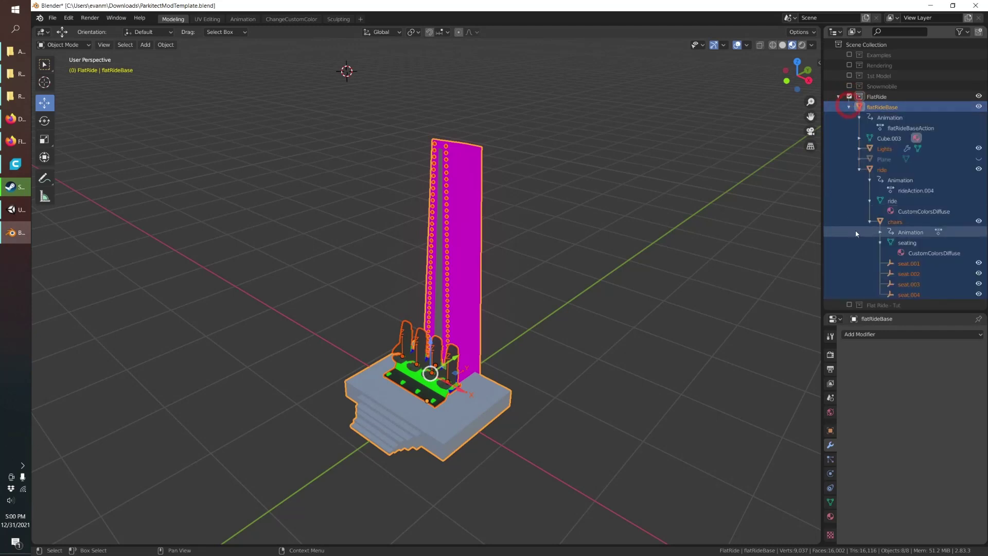
pyautogui.click(880, 242)
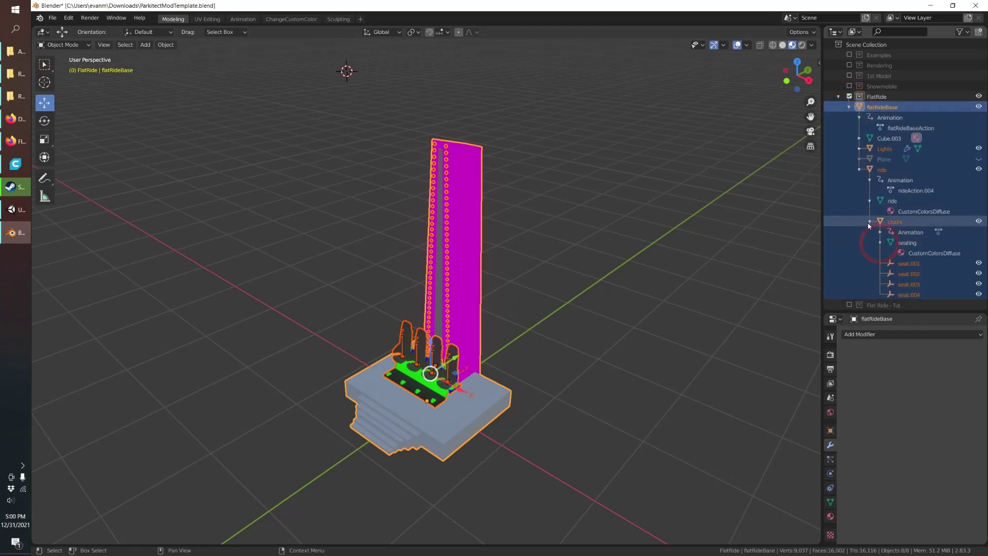
pyautogui.click(880, 242)
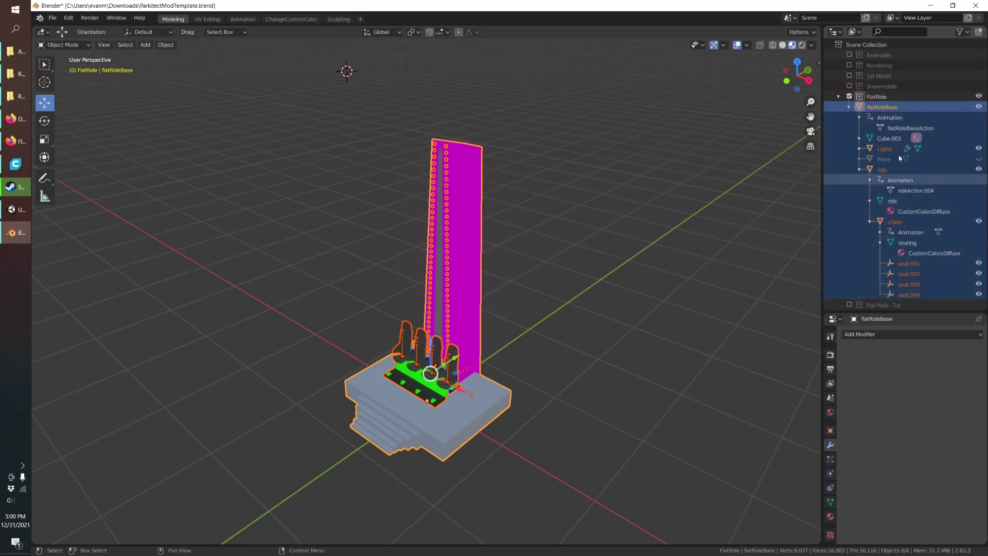
# Select only flatRideBase in the Outliner and save the Blender file.
pyautogui.keyDown('shift'); pyautogui.click(898, 106); pyautogui.keyUp('shift')
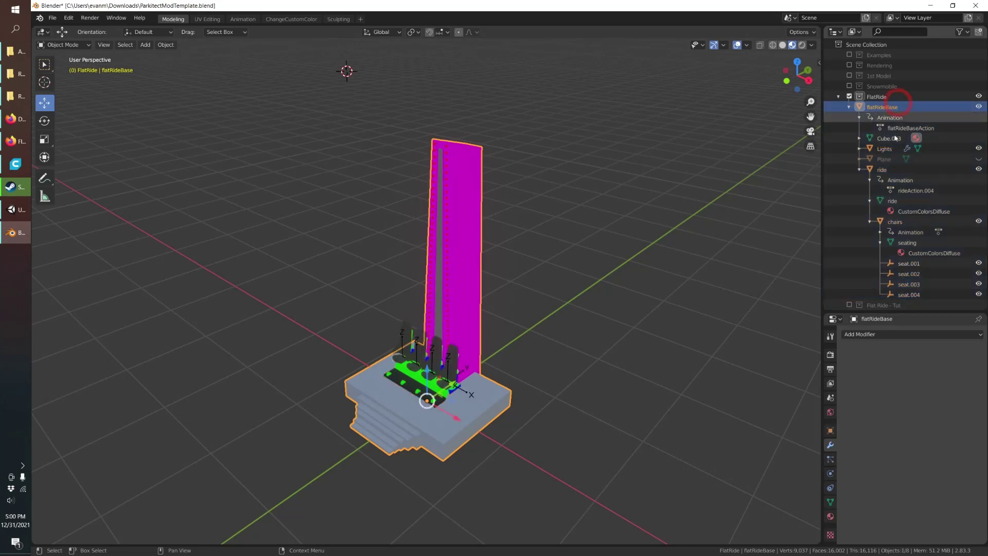
pyautogui.keyDown('shift'); pyautogui.click(898, 106); pyautogui.keyUp('shift')
pyautogui.hotkey('ctrl', 's')
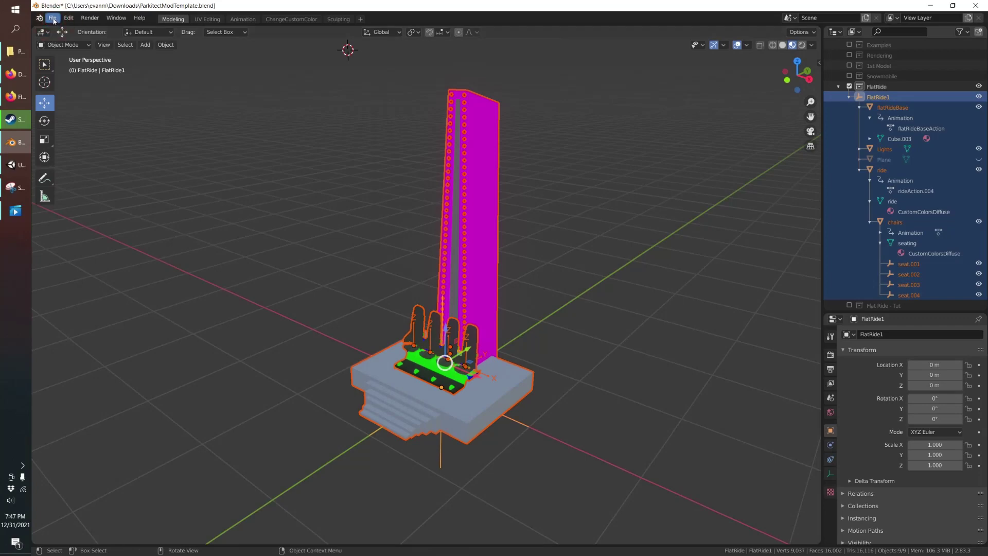
# Start an FBX export of the selected FlatRide1 hierarchy and review its object, transform scaling and Bake Animation options.
pyautogui.click(53, 19)
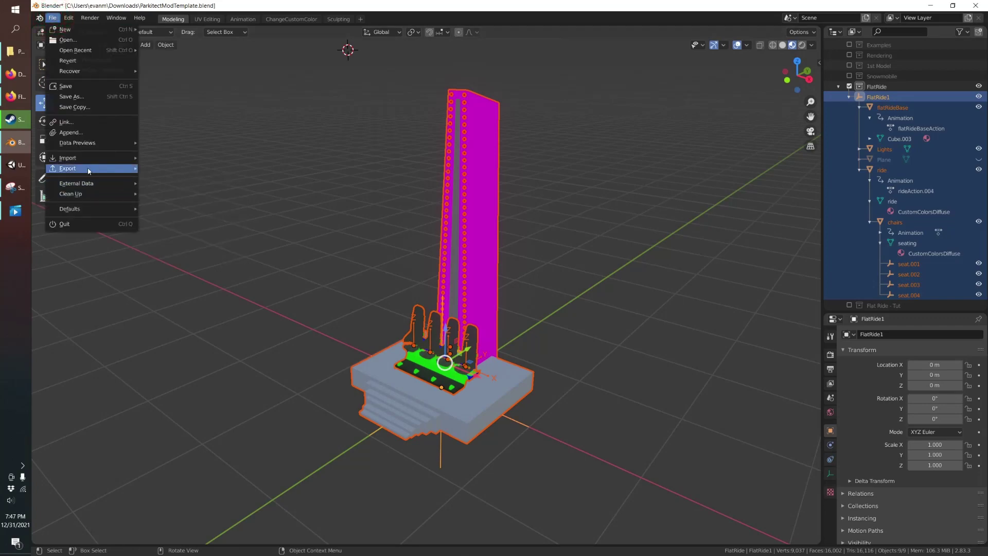
pyautogui.moveTo(127, 170)
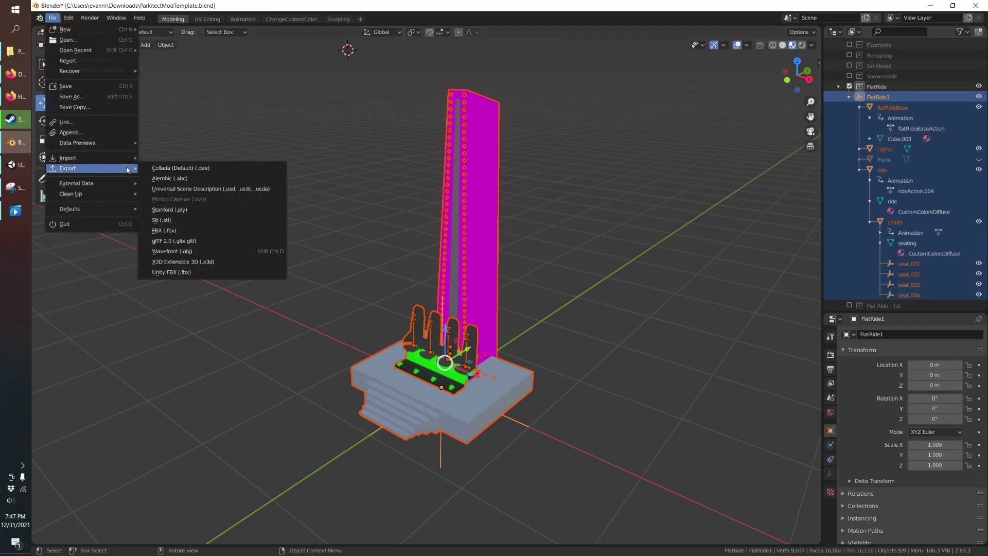
pyautogui.click(164, 230)
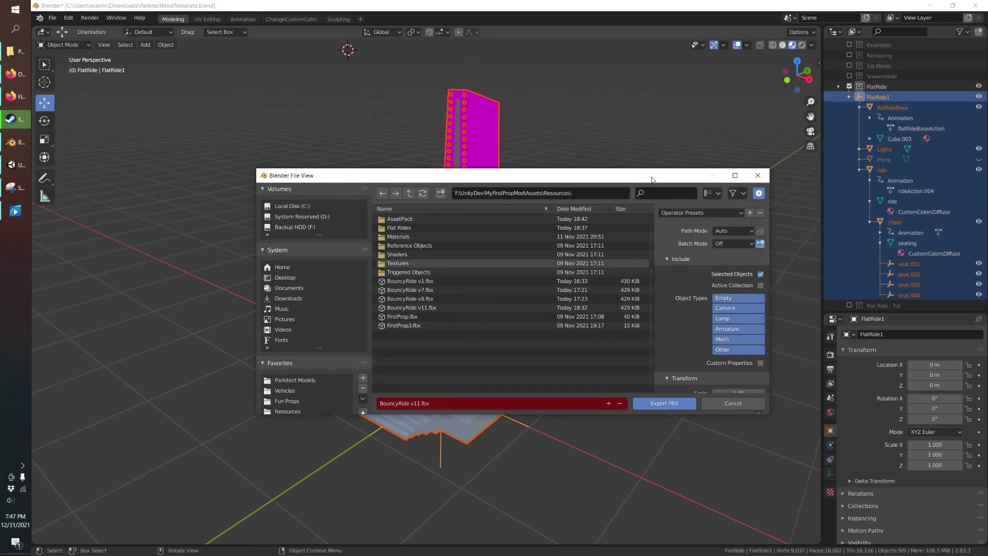
pyautogui.moveTo(661, 179); pyautogui.dragTo(634, 211)
pyautogui.scroll(-2, 706, 315)
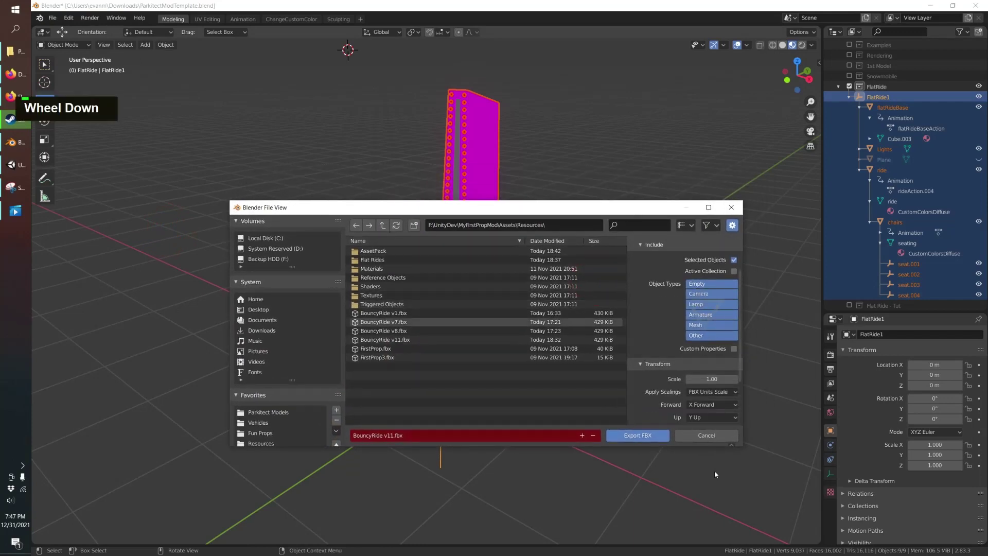
pyautogui.moveTo(712, 447); pyautogui.dragTo(709, 528)
pyautogui.moveTo(650, 206); pyautogui.dragTo(599, 123)
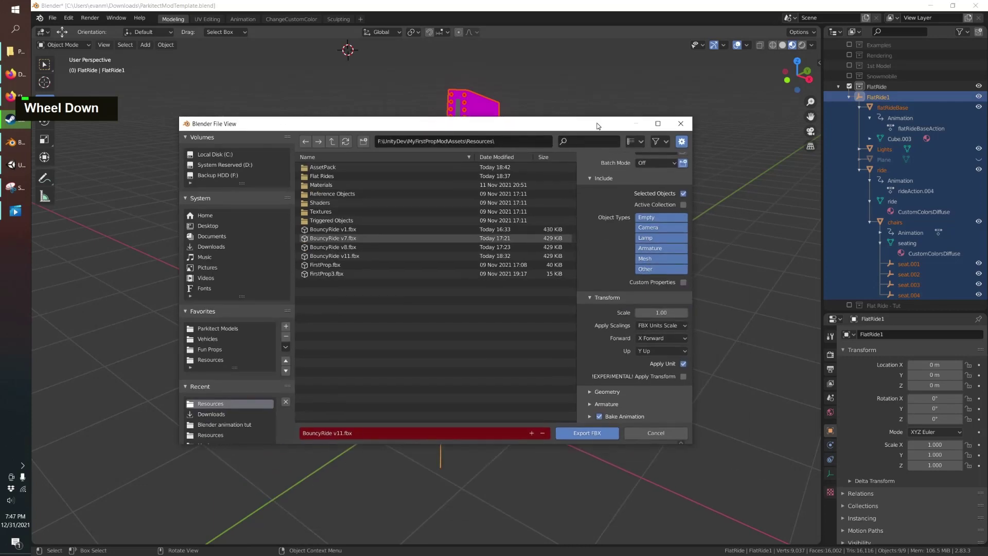
pyautogui.scroll(-1, 662, 337)
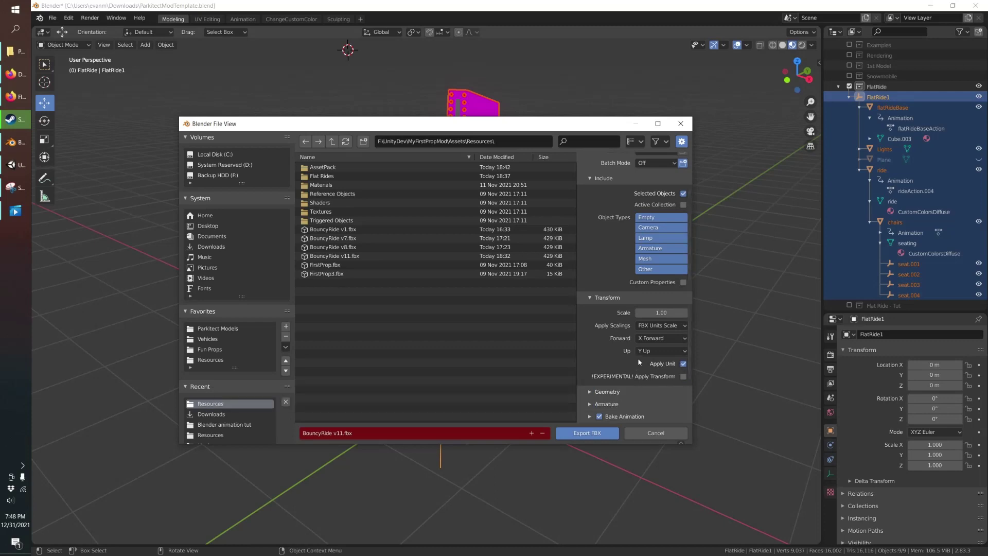
pyautogui.scroll(-1, 661, 315)
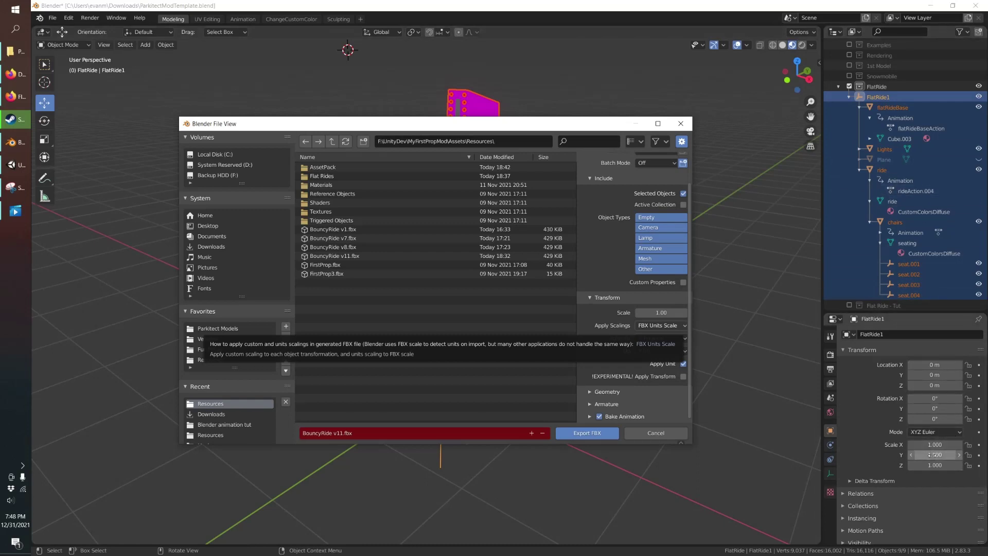
pyautogui.click(647, 327)
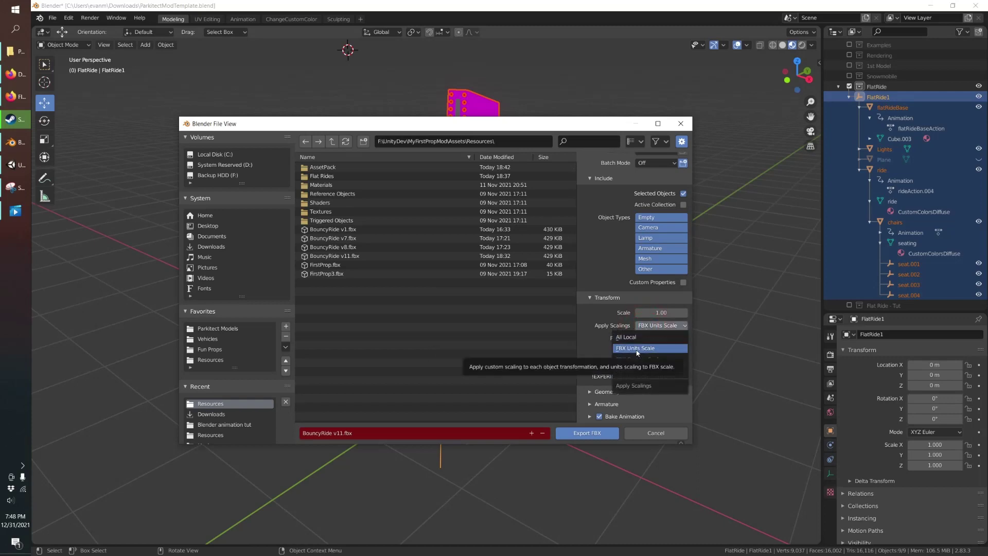
pyautogui.click(585, 321)
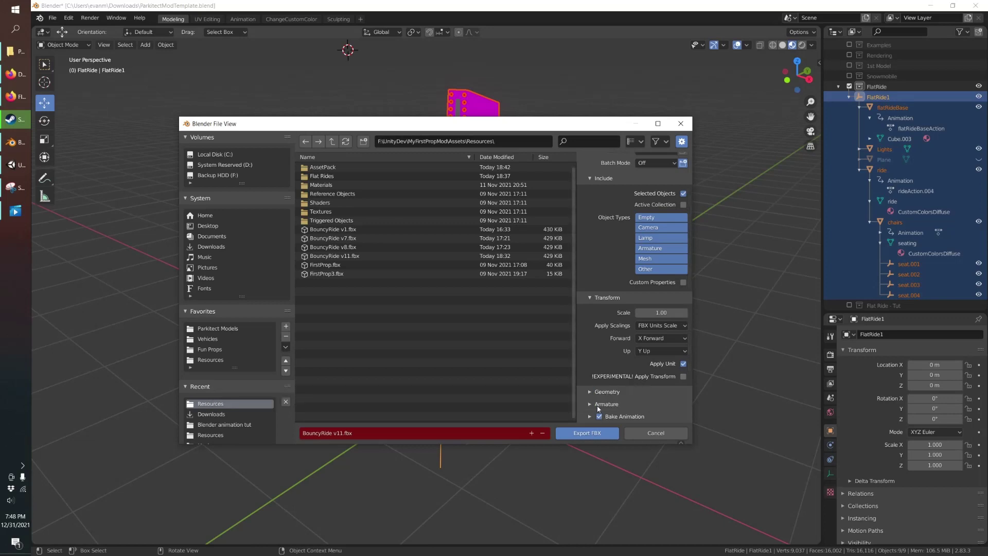
pyautogui.scroll(-4, 592, 420)
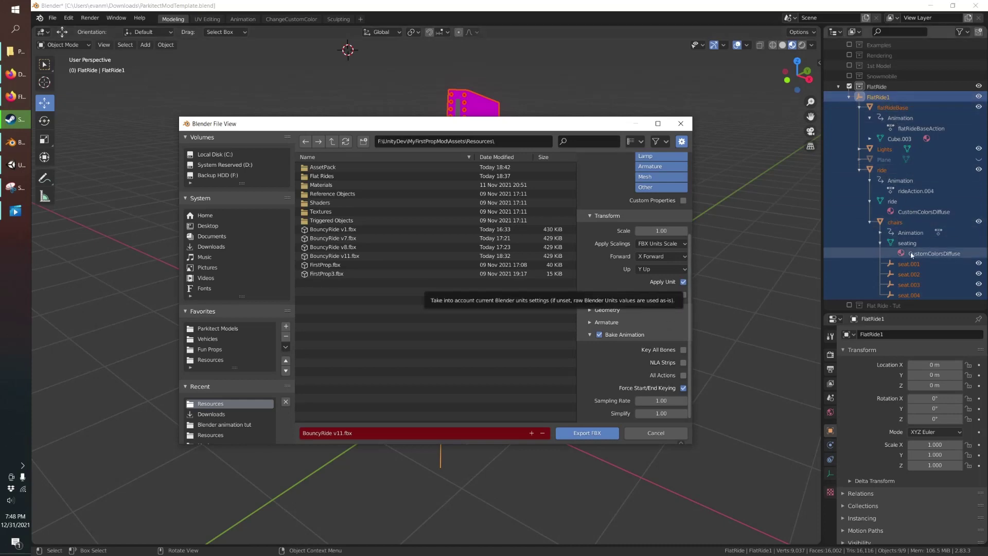
# Name the export file BouncyRide v12.fbx and export it to the Unity project's Resources folder.
pyautogui.doubleClick(341, 433)
pyautogui.click(342, 433)
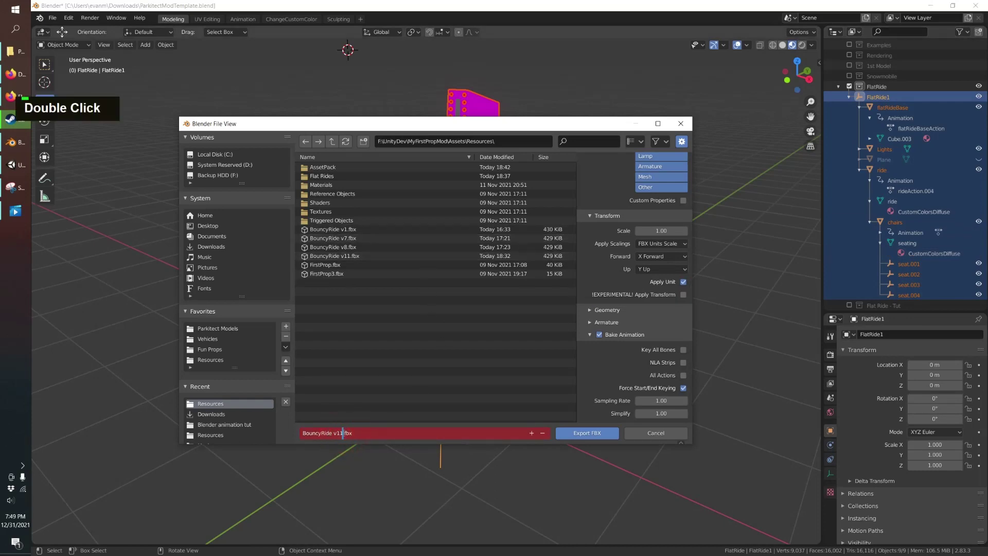
pyautogui.press('BackSpace')
pyautogui.write('2')
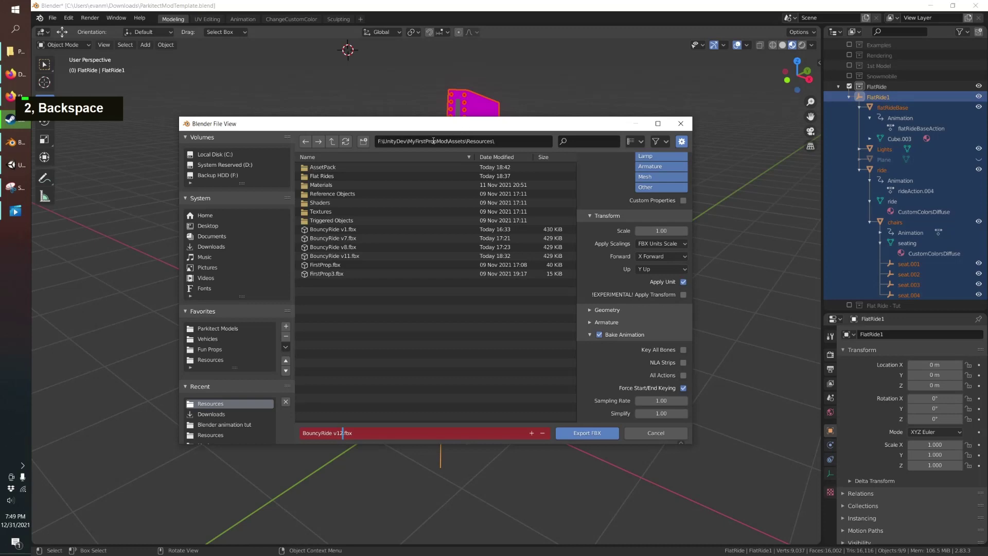
pyautogui.press('Return')
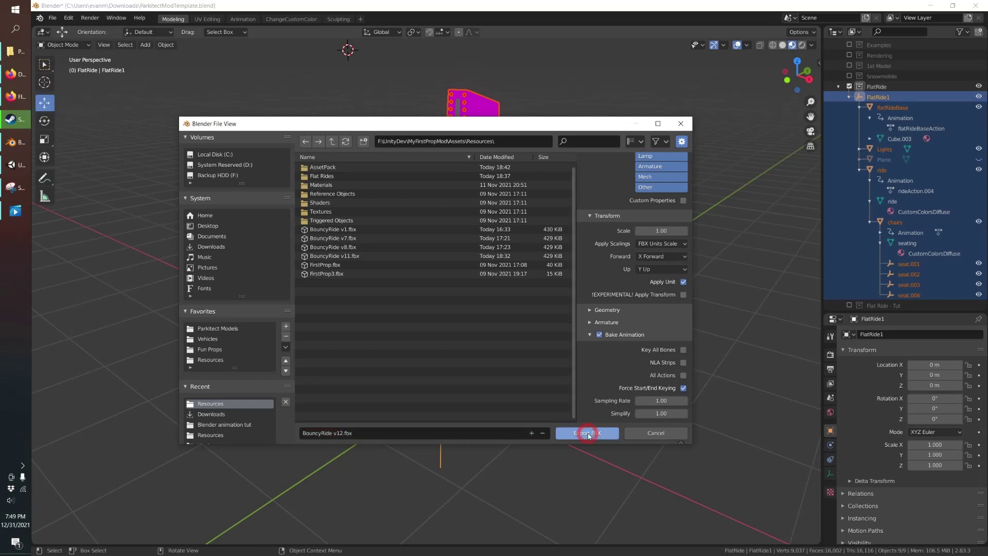
pyautogui.click(587, 433)
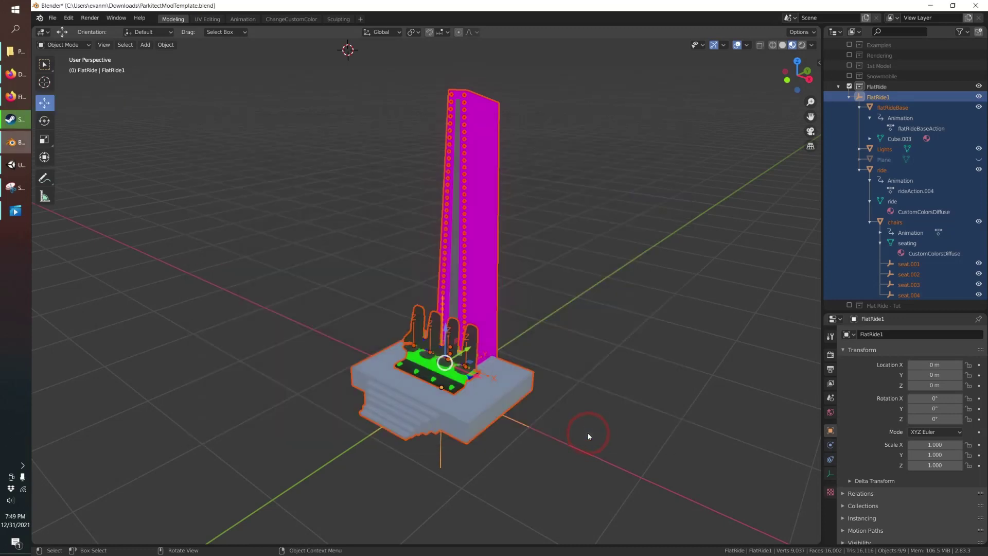
# Switch to Unity and place the BouncyRide v12 model in the scene beside the existing rides.
pyautogui.click(15, 165)
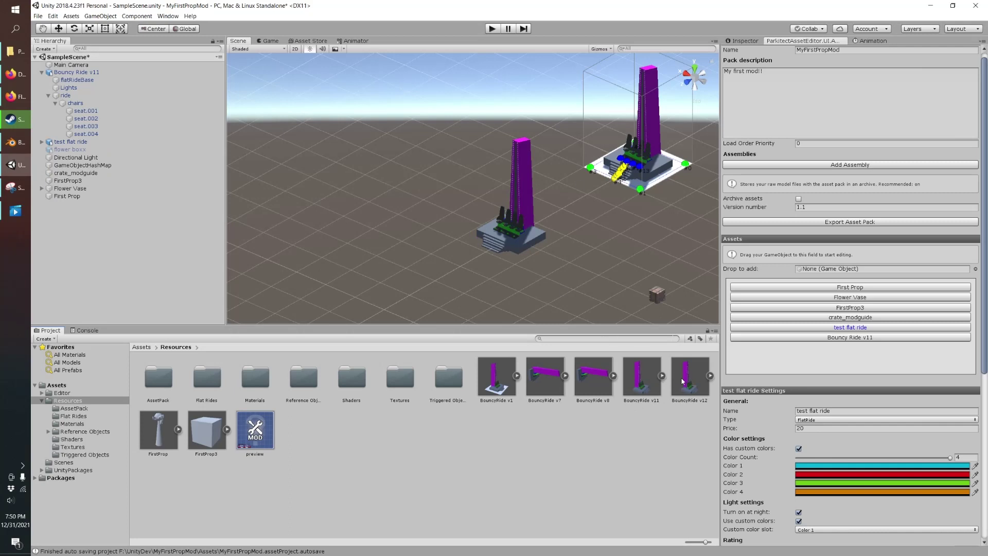
pyautogui.moveTo(683, 382); pyautogui.dragTo(399, 178)
# Expand the BouncyRide v12 asset and play its Scene animation clip in the Inspector preview.
pyautogui.click(710, 376)
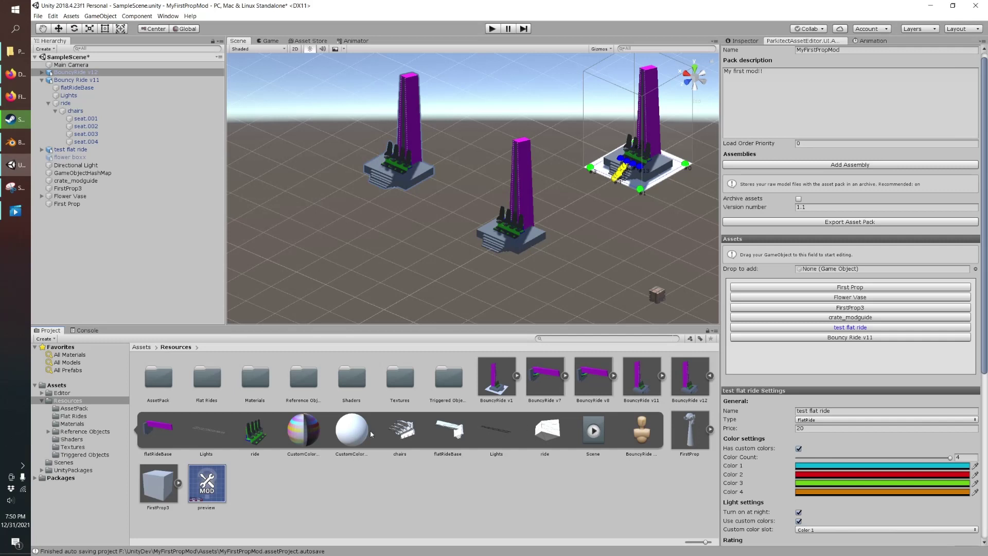
pyautogui.click(598, 435)
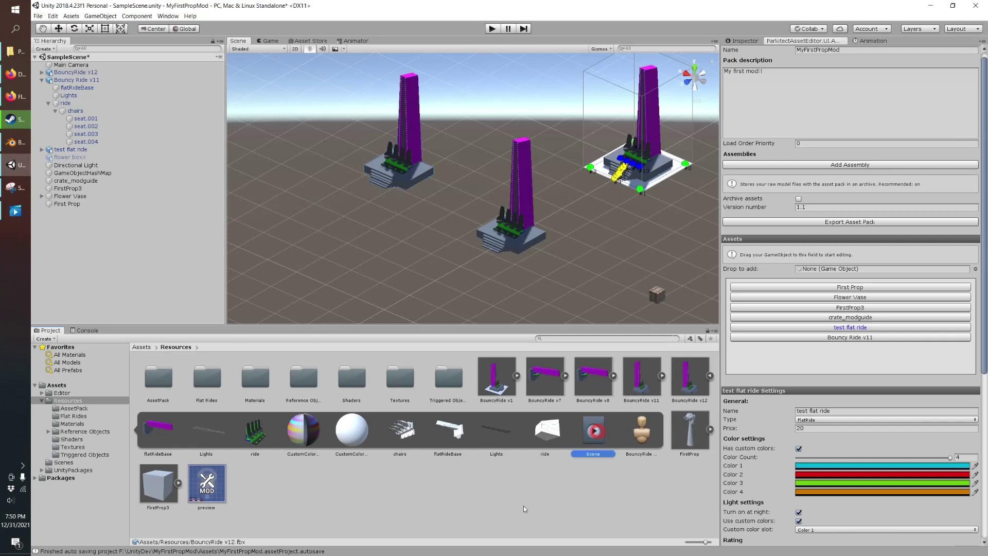
pyautogui.click(742, 42)
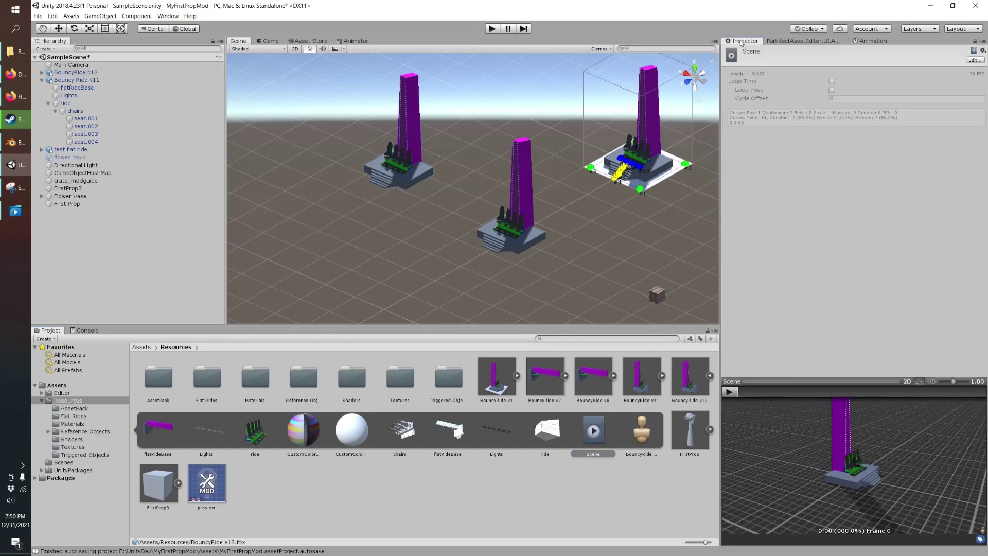
pyautogui.click(730, 392)
pyautogui.moveTo(798, 455); pyautogui.dragTo(777, 502)
pyautogui.moveTo(777, 503)
pyautogui.mouseDown(button='right')
pyautogui.moveTo(744, 480)
pyautogui.moveTo(783, 490)
pyautogui.mouseUp(button='right')
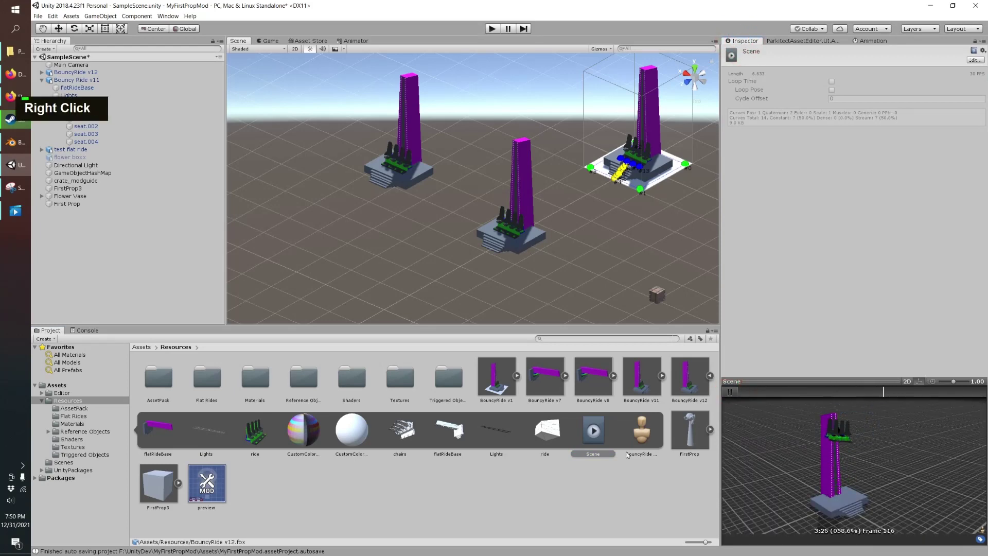
# Review the Model and Animation import settings of the BouncyRide v12 asset and collapse its sub-assets.
pyautogui.click(595, 373)
pyautogui.click(692, 382)
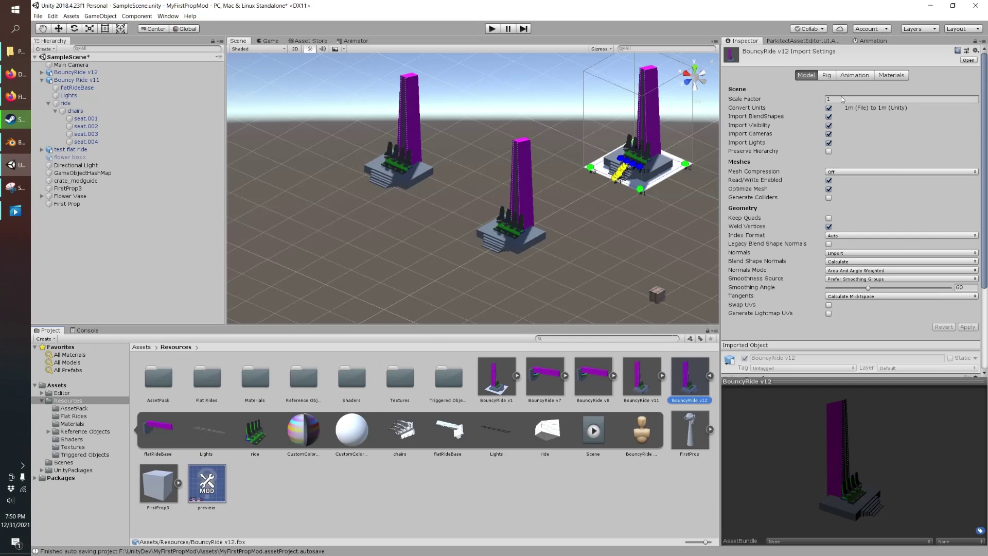
pyautogui.scroll(-3, 839, 153)
pyautogui.scroll(3, 838, 152)
pyautogui.click(855, 75)
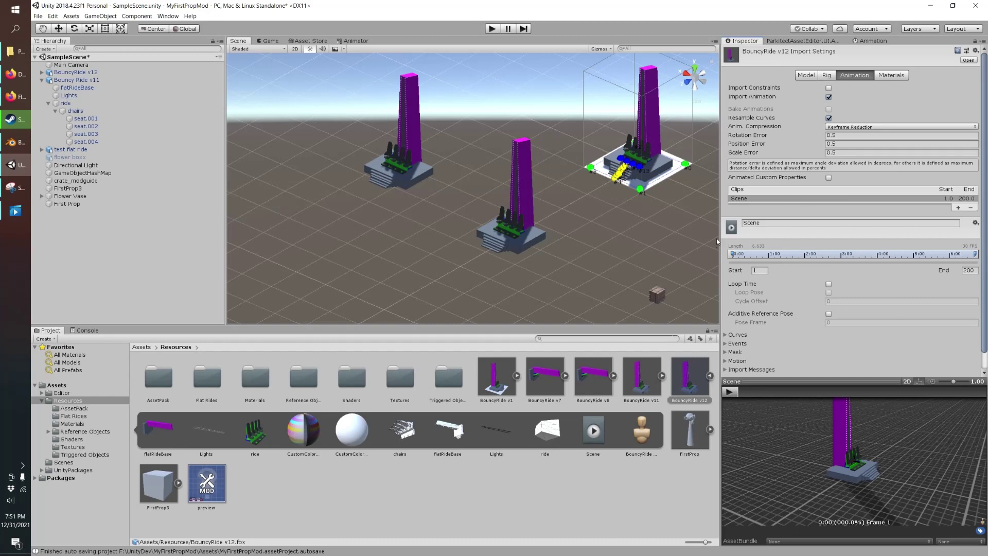
pyautogui.click(710, 376)
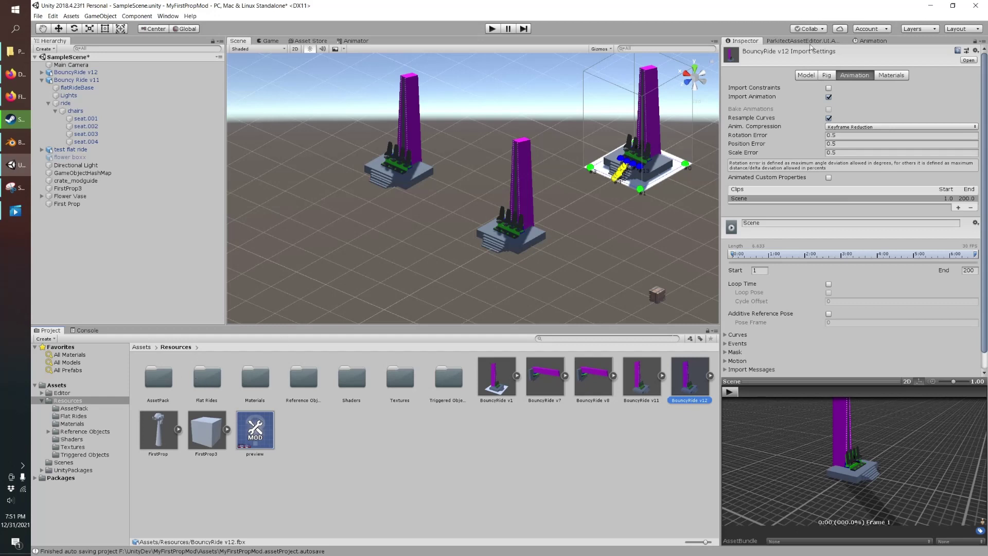
# Show the Parkitect asset editor and open the project's Flat Rides folder in File Explorer.
pyautogui.click(798, 41)
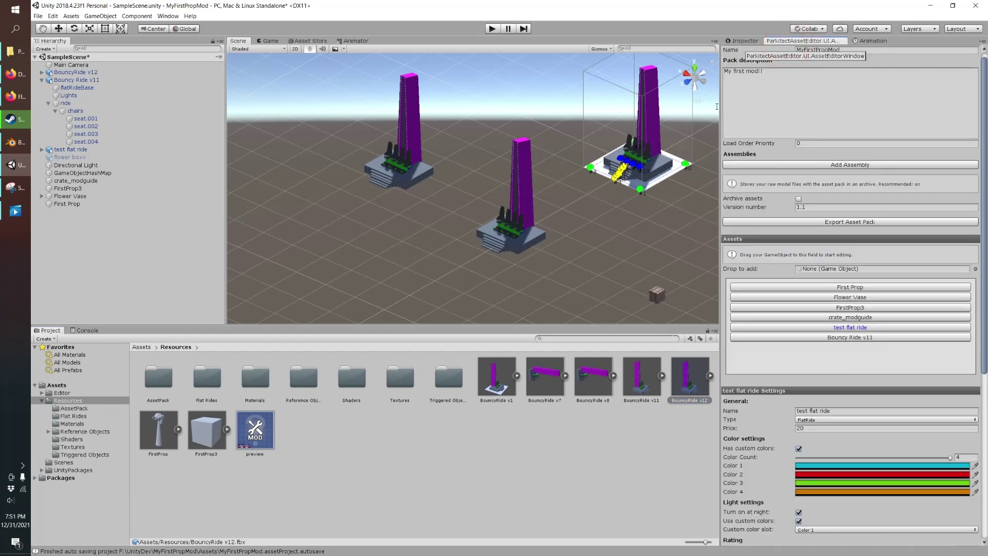
pyautogui.doubleClick(213, 380)
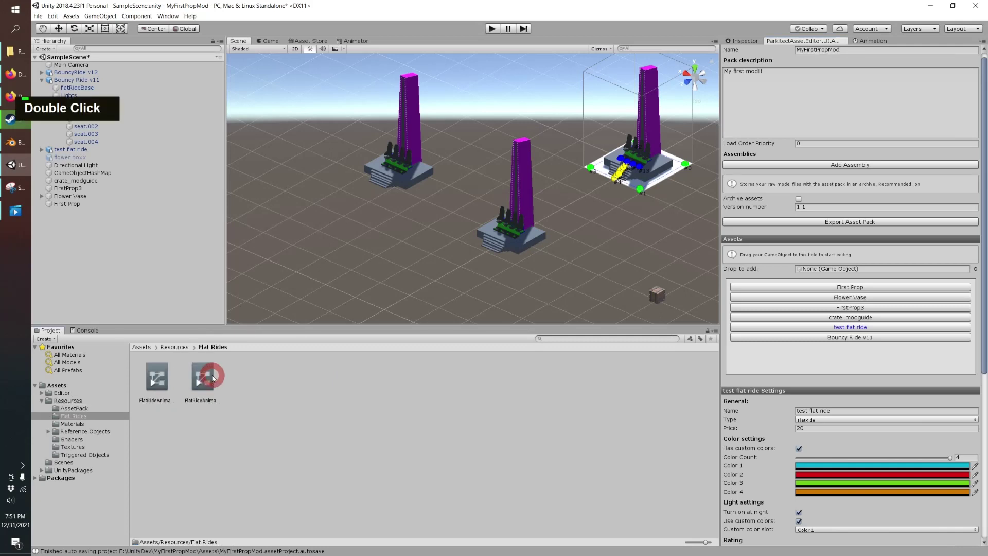
pyautogui.rightClick(200, 417)
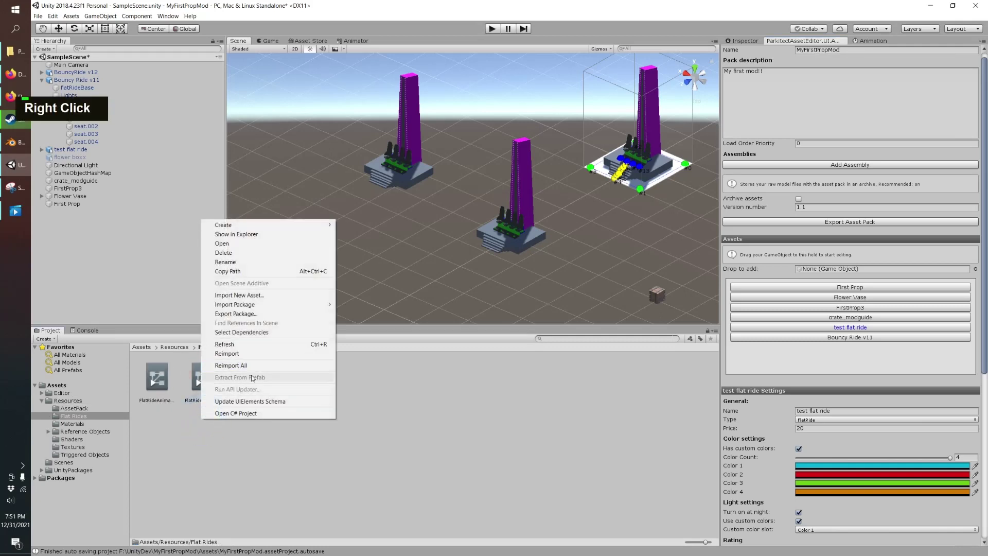
pyautogui.click(242, 235)
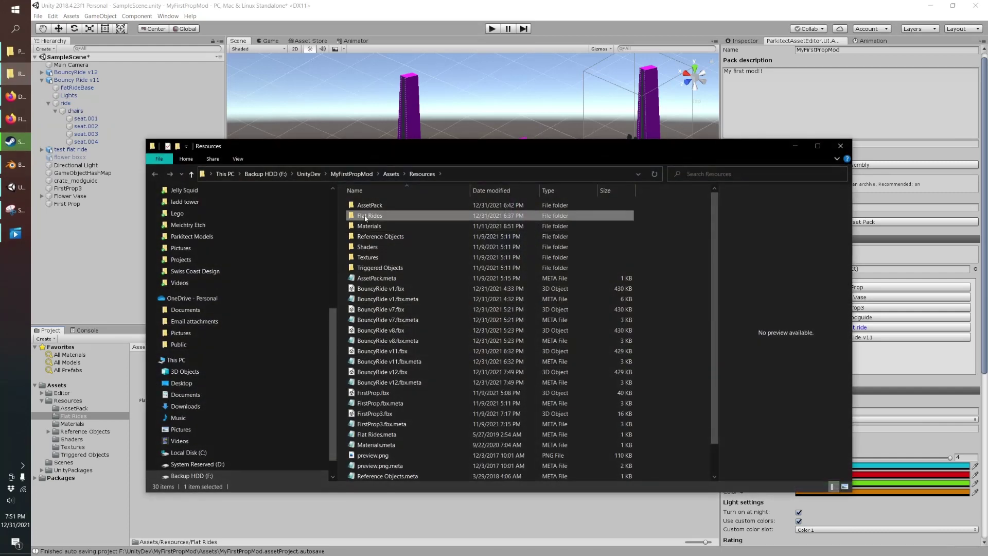
pyautogui.doubleClick(366, 217)
# Duplicate FlatRideAnimator.controller and rename the copy as FlatRideAnimator - Bouncy Ride v2.controller.
pyautogui.click(397, 205)
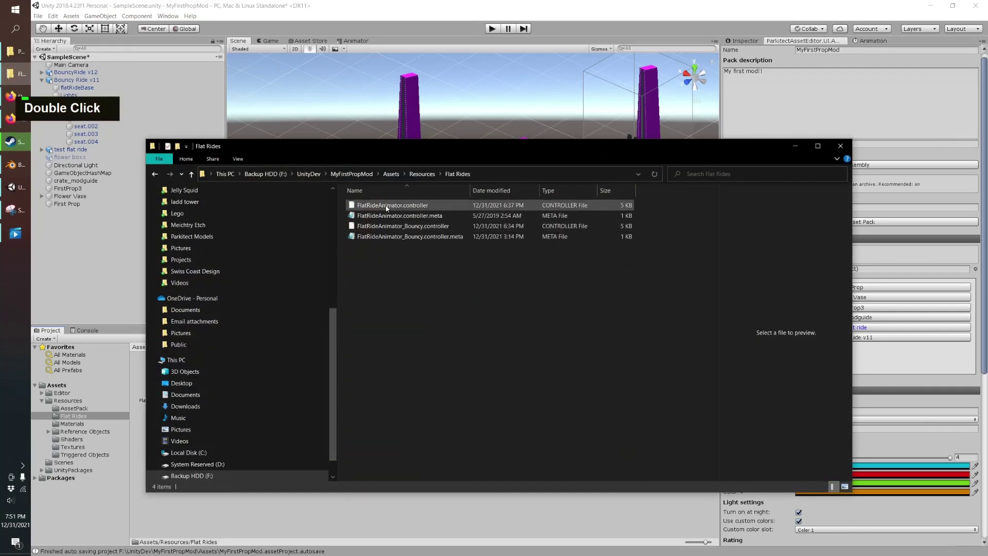
pyautogui.hotkey('ctrl', 'c')
pyautogui.hotkey('ctrl', 'v')
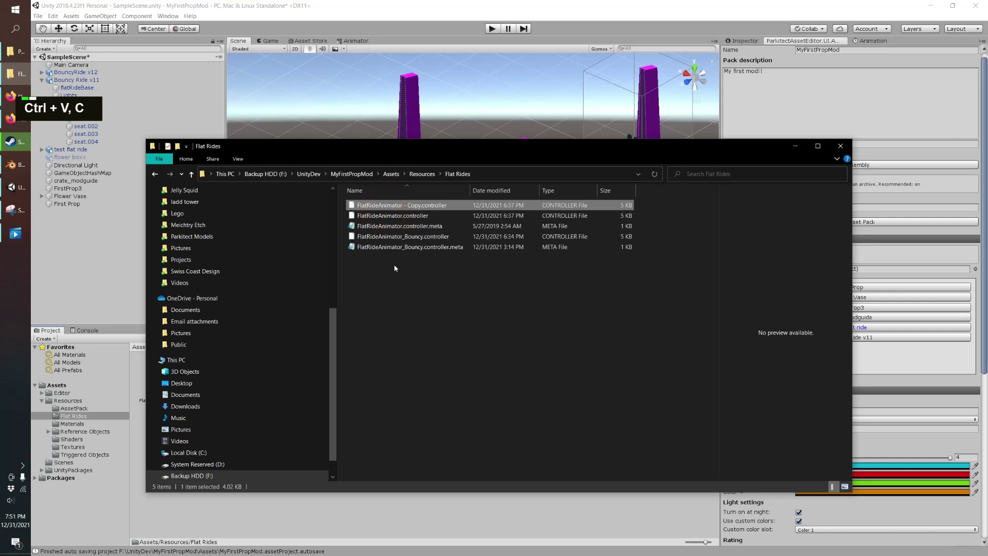
pyautogui.press('F2')
pyautogui.click(421, 205)
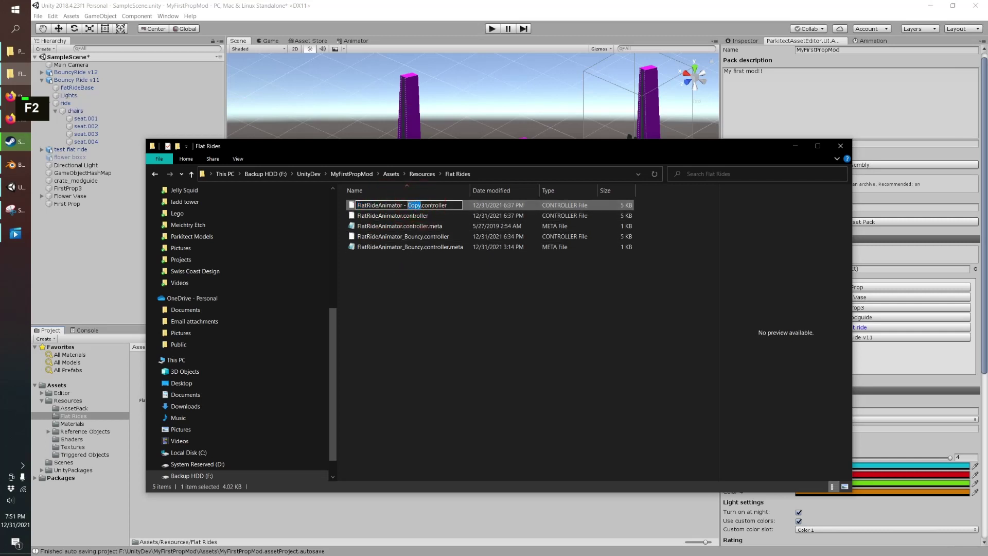
pyautogui.write('Bouncy Rid')
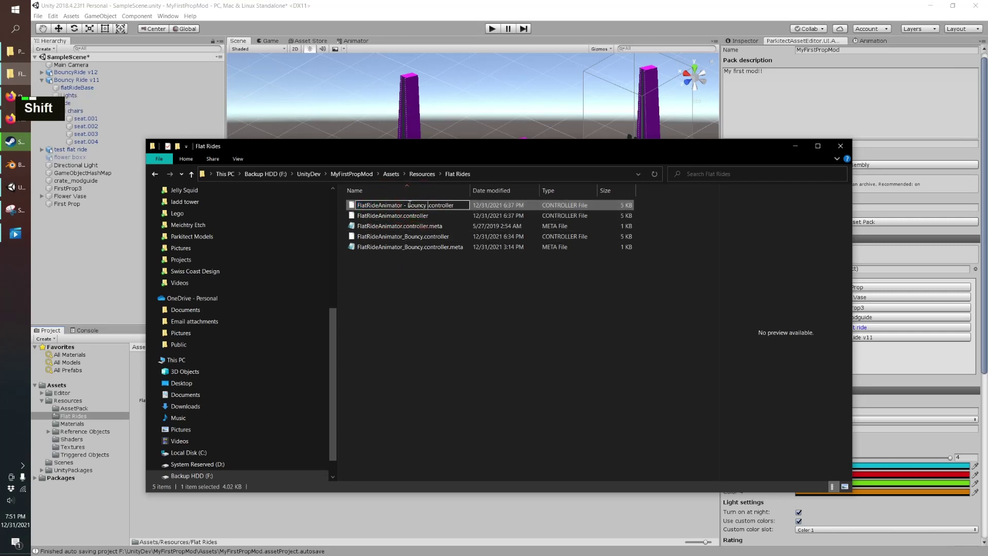
pyautogui.write('e v2')
pyautogui.press('Return')
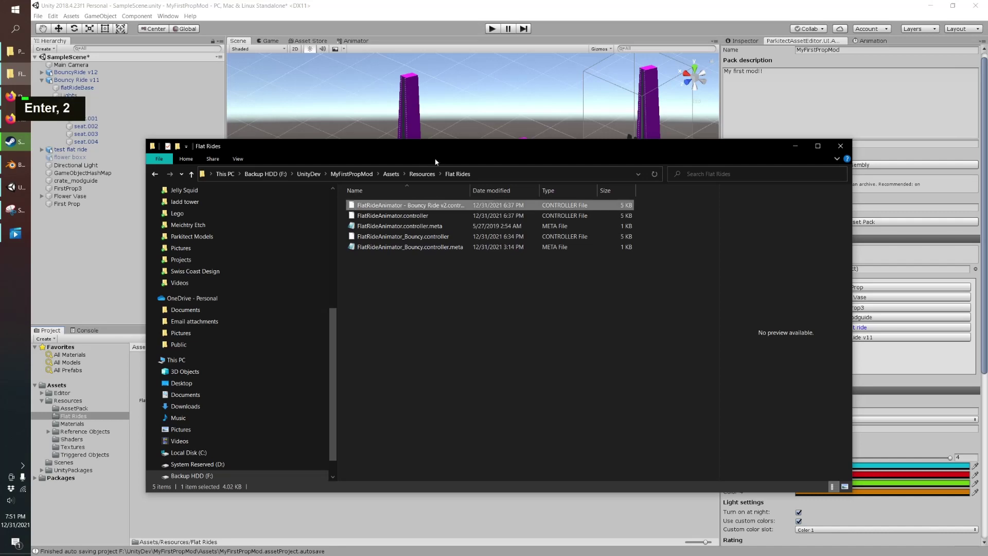
# Return to Unity, open the FlatRideAnimator_Bouncy controller in the Animator and show its Idle state's properties in the Inspector.
pyautogui.click(788, 145)
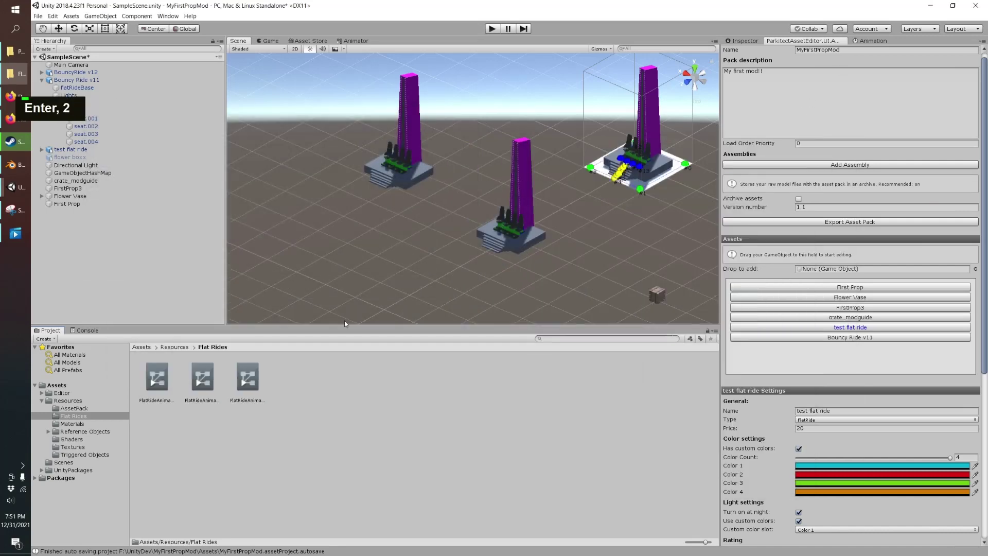
pyautogui.doubleClick(247, 378)
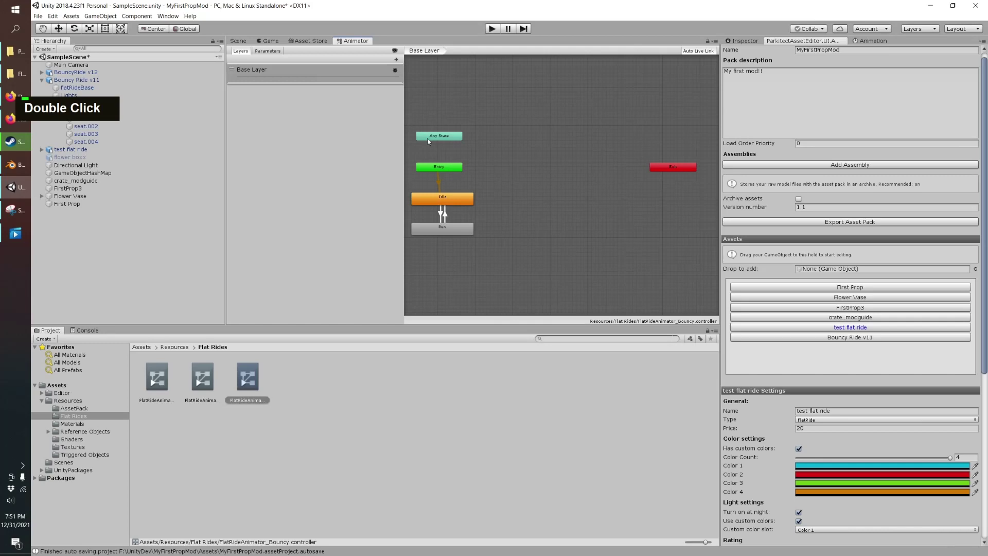
pyautogui.scroll(4, 447, 180)
pyautogui.moveTo(486, 149); pyautogui.dragTo(548, 140, button='middle')
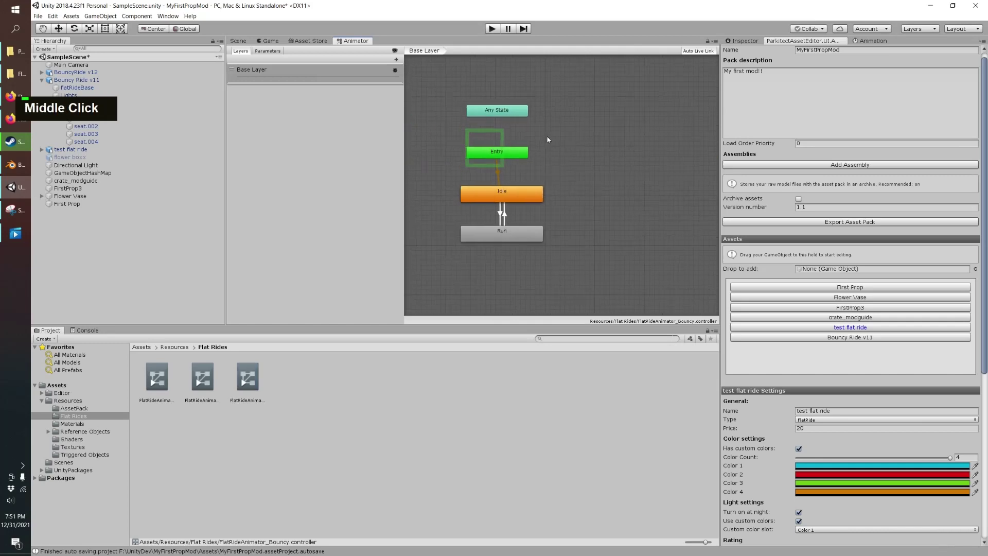
pyautogui.click(505, 195)
pyautogui.click(741, 40)
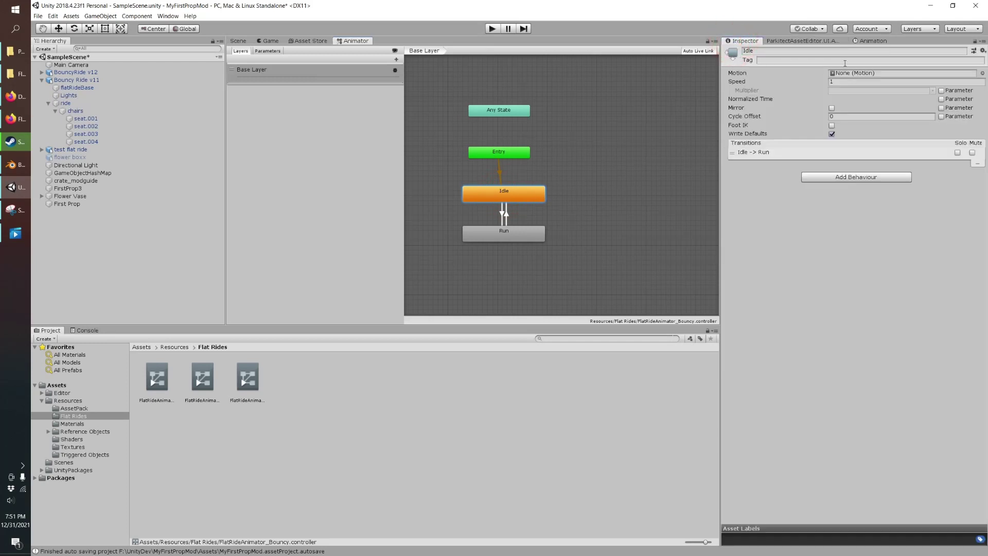
# Assign the Scene animation clip from the BouncyRide v12 asset as the motion of the Run state.
pyautogui.click(527, 230)
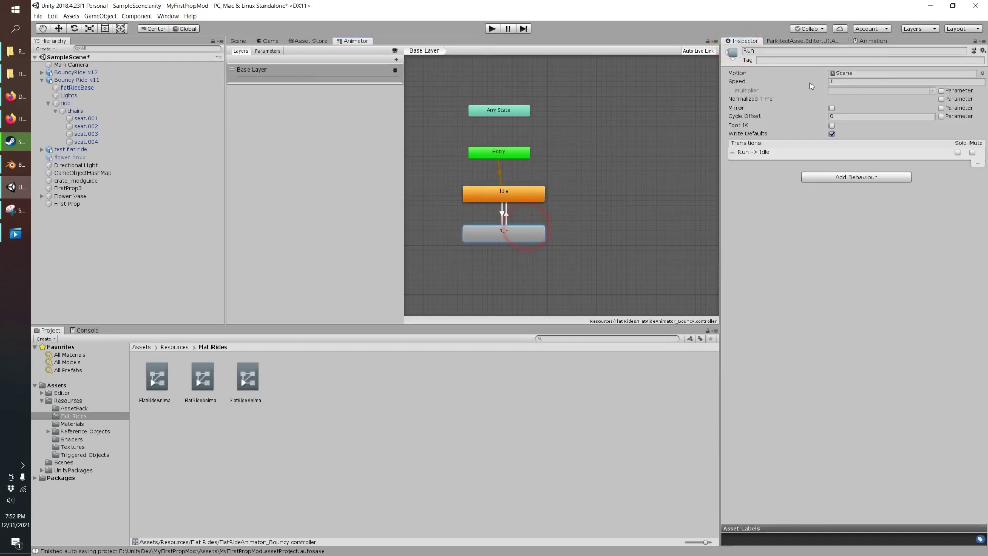
pyautogui.click(846, 75)
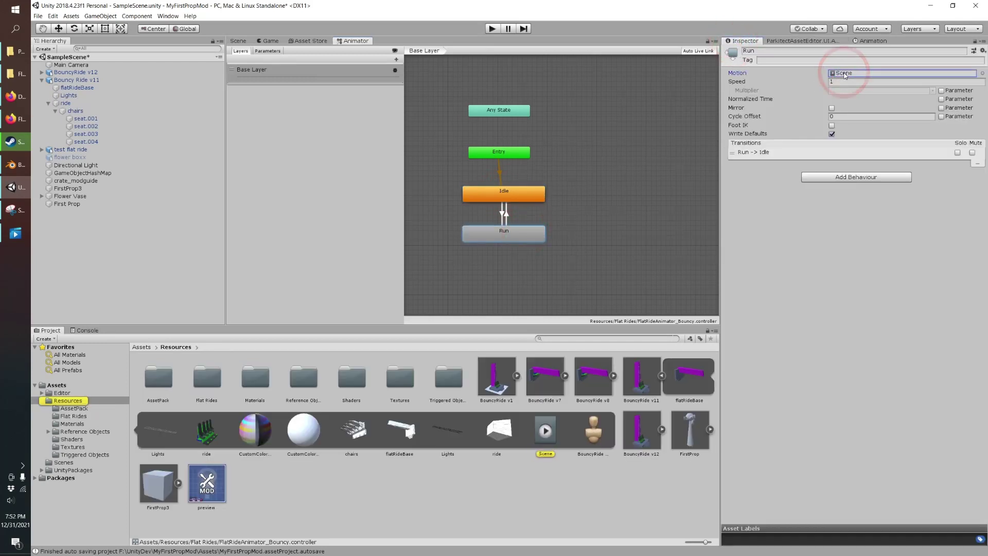
pyautogui.click(661, 430)
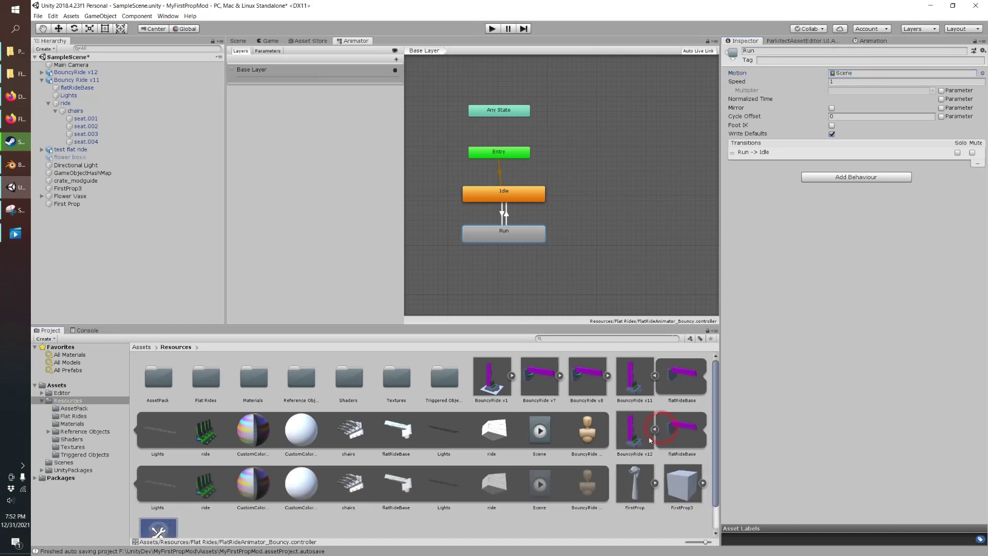
pyautogui.moveTo(540, 485); pyautogui.dragTo(856, 73)
pyautogui.click(847, 73)
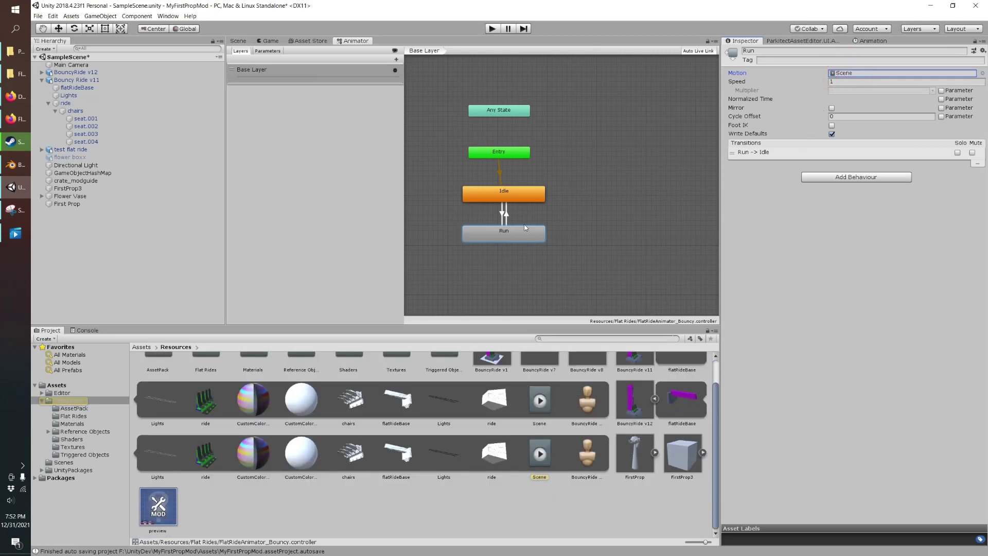
# Assign the FlatRideAnimator_Bouncy controller to the Animator component of the BouncyRide v12 object in the scene.
pyautogui.click(239, 41)
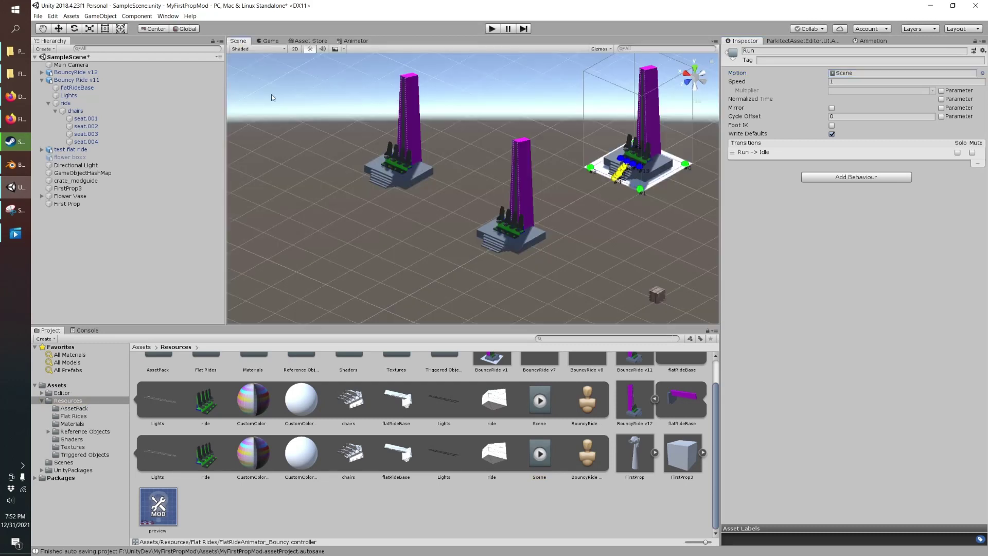
pyautogui.click(508, 249)
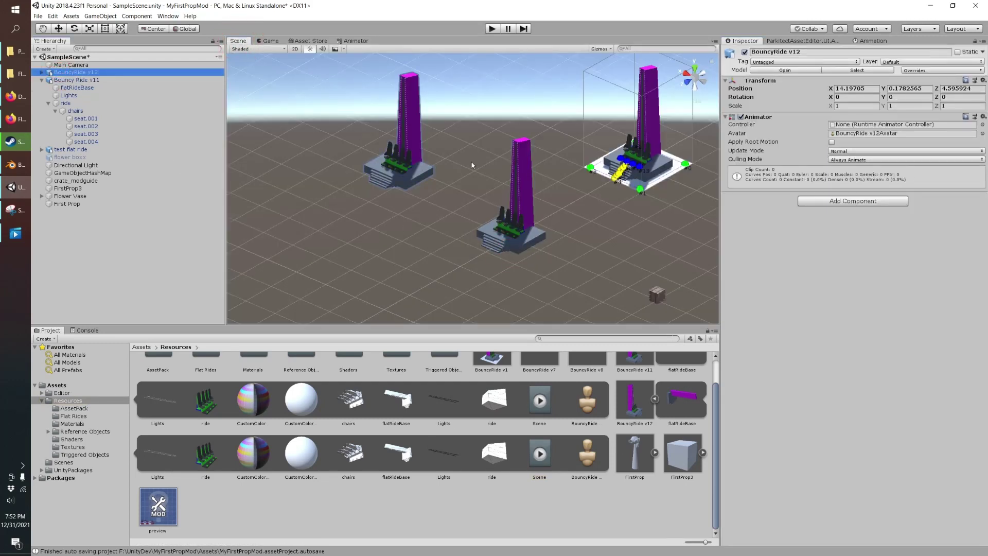
pyautogui.scroll(5, 503, 185)
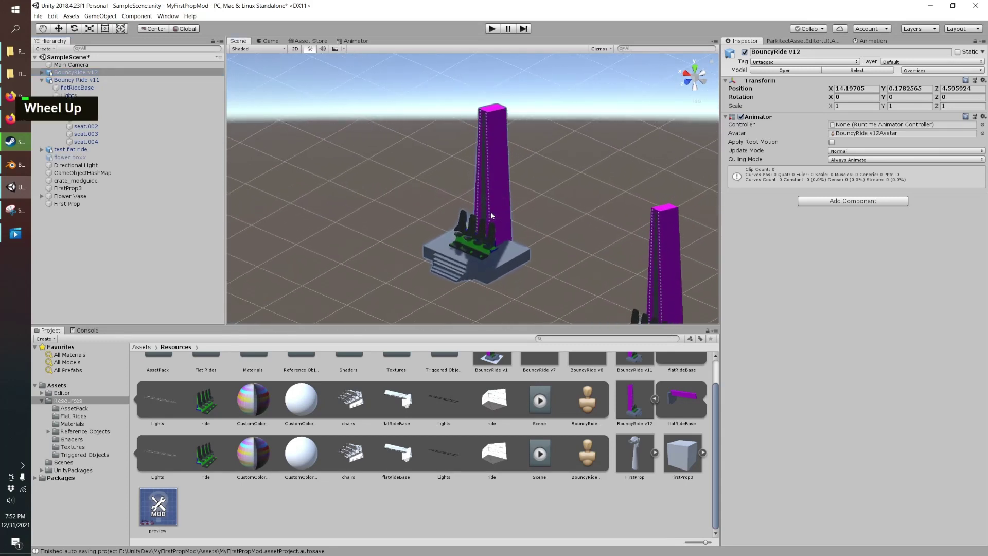
pyautogui.moveTo(545, 241); pyautogui.dragTo(507, 198, button='right')
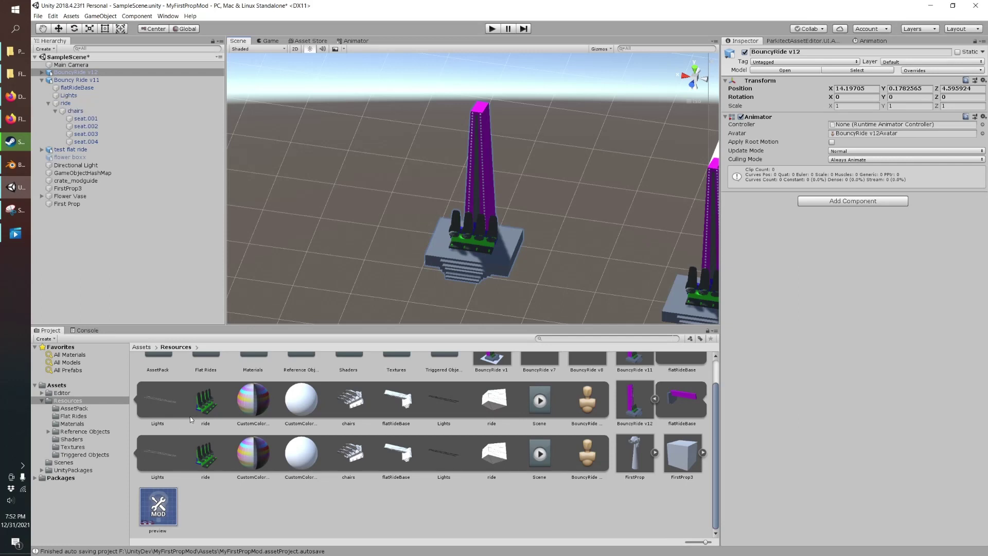
pyautogui.scroll(2, 193, 412)
pyautogui.doubleClick(201, 380)
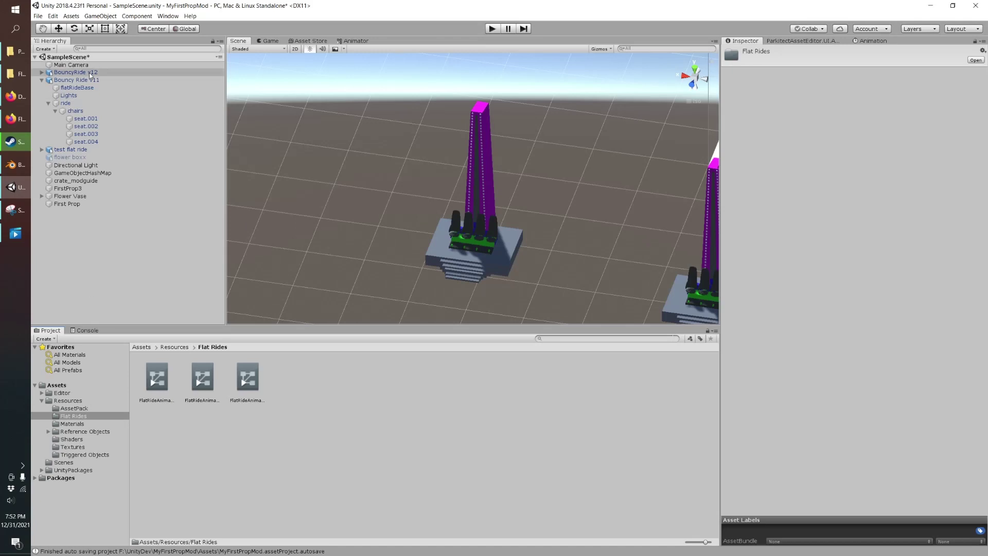
pyautogui.click(89, 72)
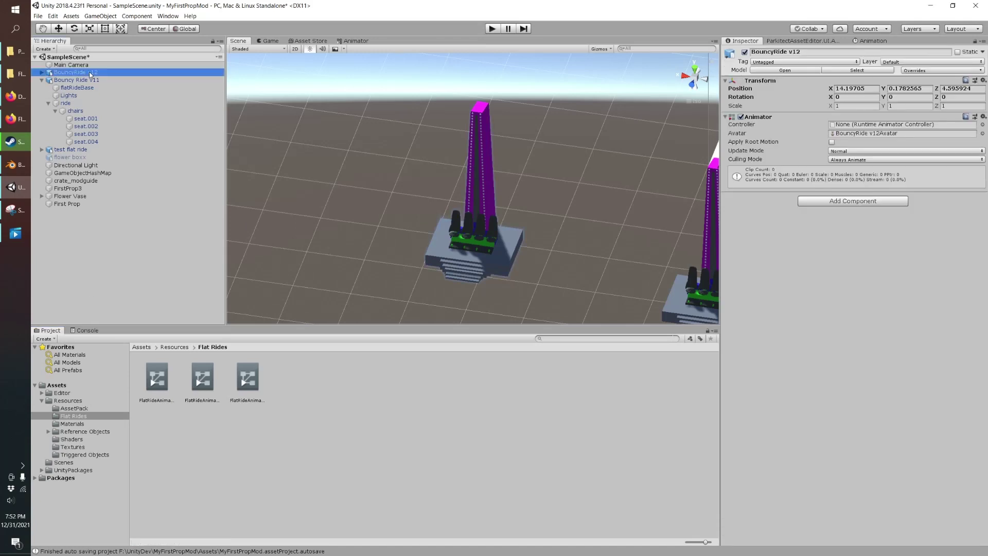
pyautogui.click(246, 377)
pyautogui.moveTo(250, 371); pyautogui.dragTo(856, 127)
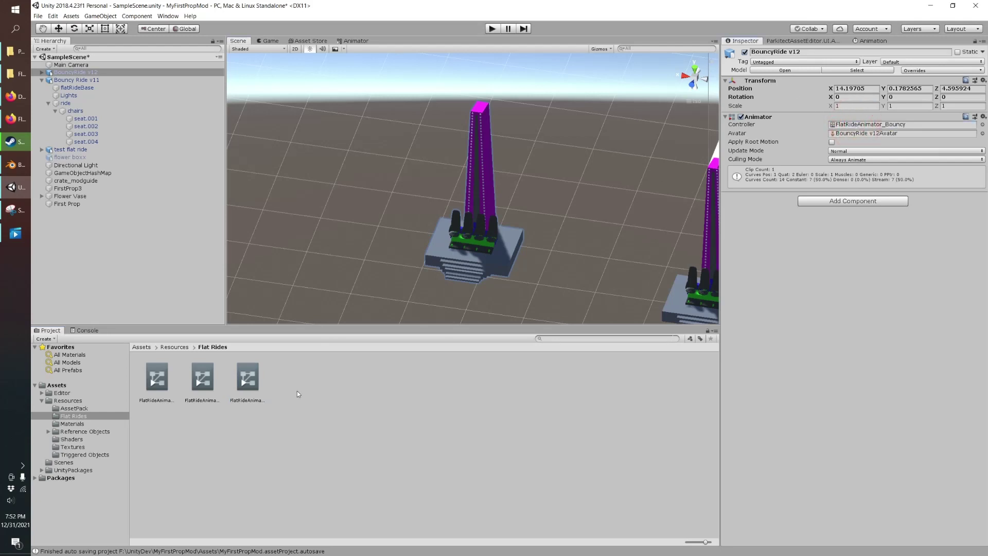
pyautogui.moveTo(209, 389); pyautogui.dragTo(873, 126)
# Add the BouncyRide v12 object to the asset pack in the Parkitect asset editor.
pyautogui.click(791, 42)
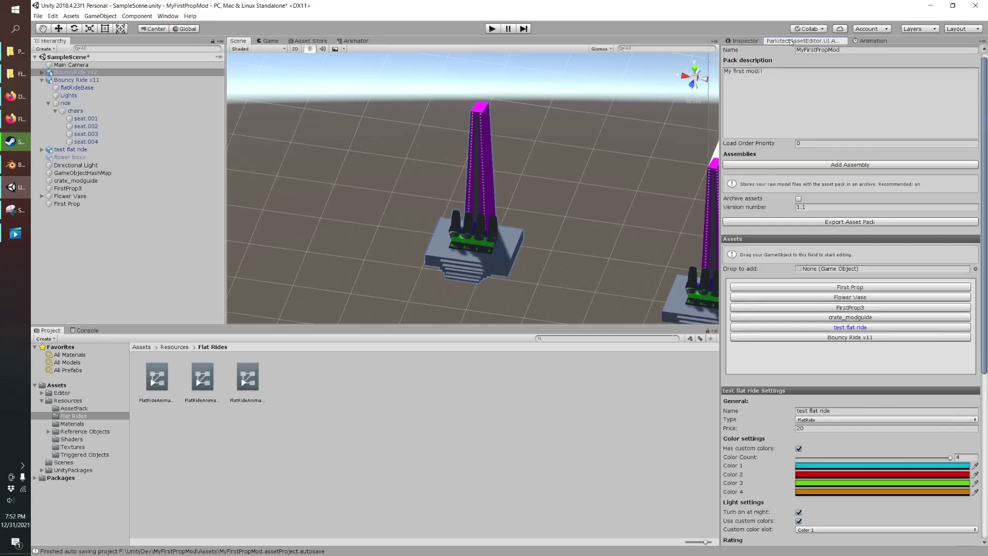
pyautogui.moveTo(62, 75); pyautogui.dragTo(420, 101)
pyautogui.moveTo(863, 257); pyautogui.dragTo(828, 268)
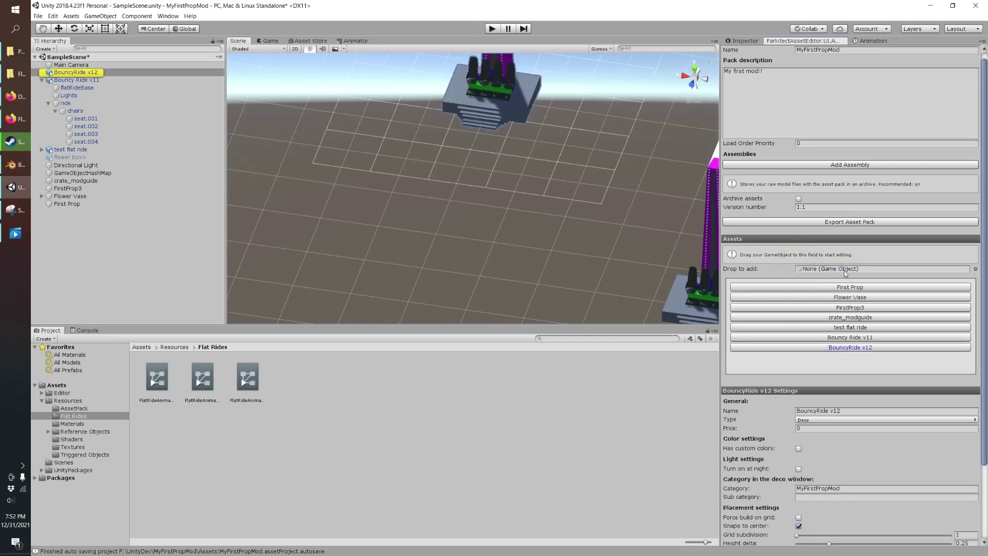
# Set the BouncyRide v12 asset's type to FlatRide and its price to 100, and enable custom colors.
pyautogui.click(814, 420)
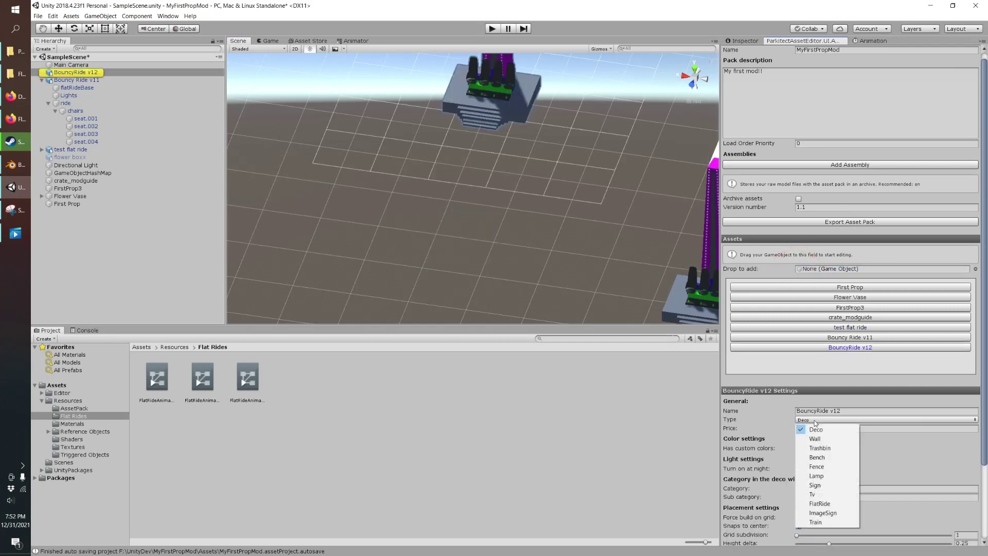
pyautogui.click(819, 514)
pyautogui.click(807, 427)
pyautogui.write('100')
pyautogui.click(799, 448)
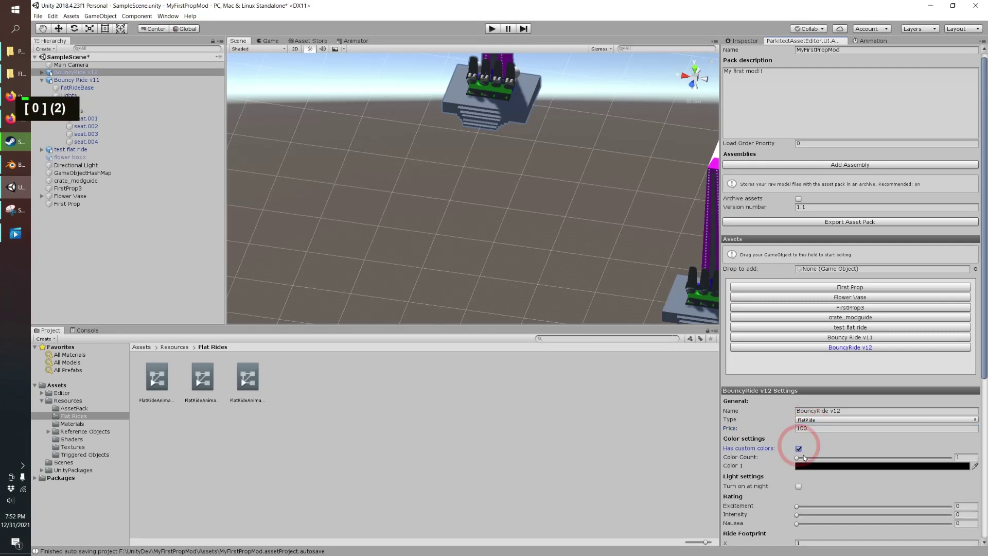
# Set the color count to 4 and sample cyan, red, green and orange for Colors 1 to 4 from the Snipping Tool reference capture.
pyautogui.doubleClick(715, 7)
pyautogui.press('super+Left')
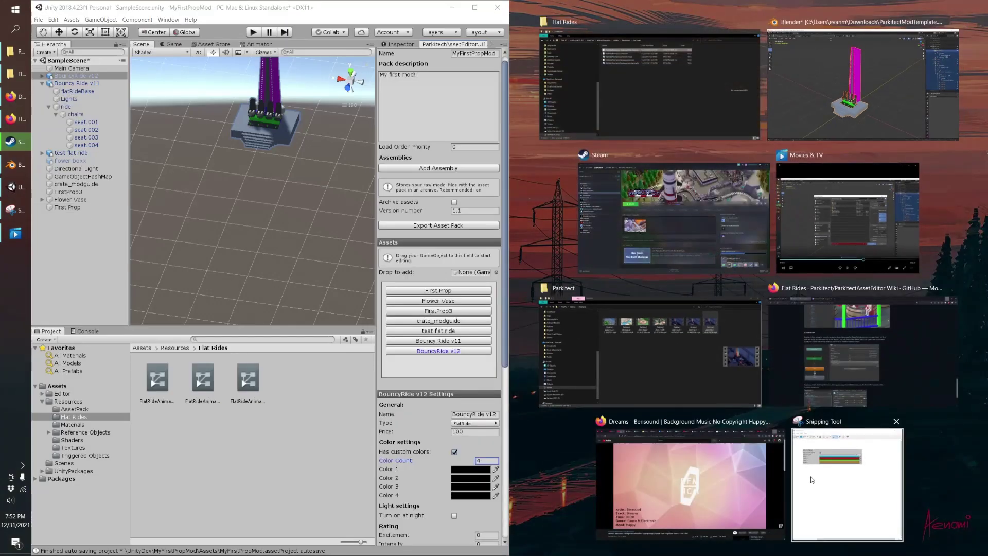
pyautogui.click(812, 475)
pyautogui.click(496, 469)
pyautogui.click(713, 120)
pyautogui.click(495, 477)
pyautogui.click(637, 129)
pyautogui.click(496, 487)
pyautogui.click(635, 137)
pyautogui.click(496, 495)
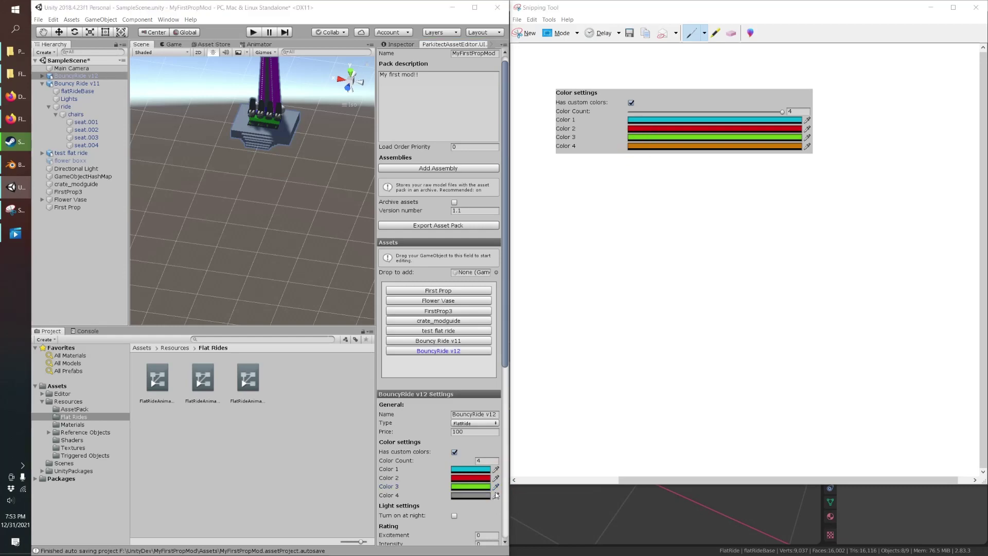
pyautogui.click(651, 147)
pyautogui.click(475, 8)
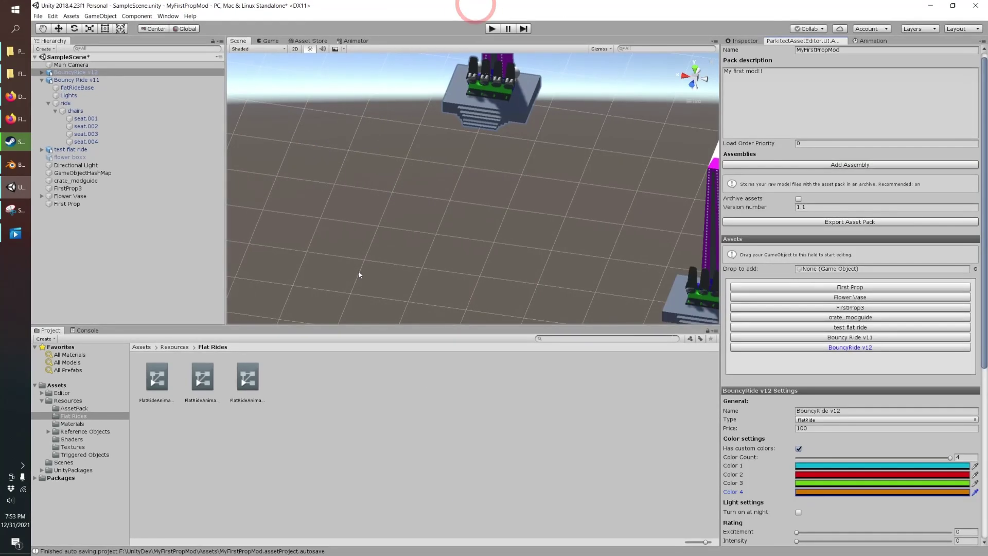
# Apply the CustomColorsSpecularIllum material to the rows of lights on the BouncyRide v12 tower.
pyautogui.middleClick(463, 266)
pyautogui.moveTo(463, 266); pyautogui.dragTo(462, 298, button='middle')
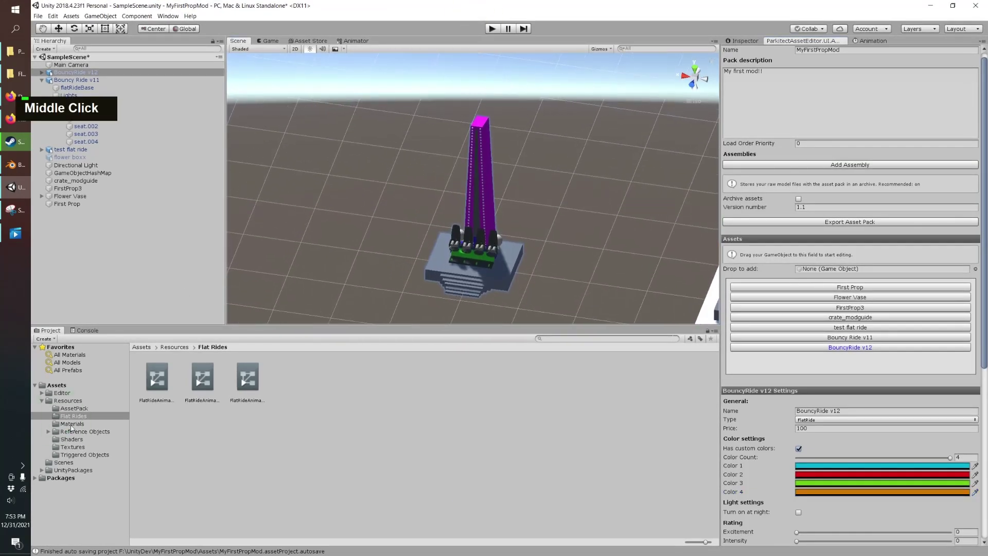
pyautogui.click(71, 424)
pyautogui.click(346, 387)
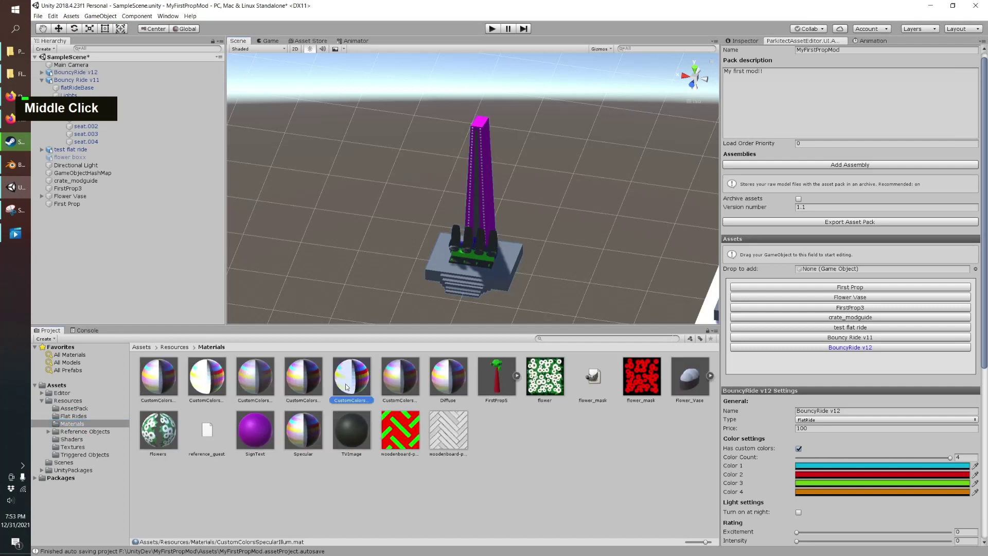
pyautogui.scroll(6, 474, 185)
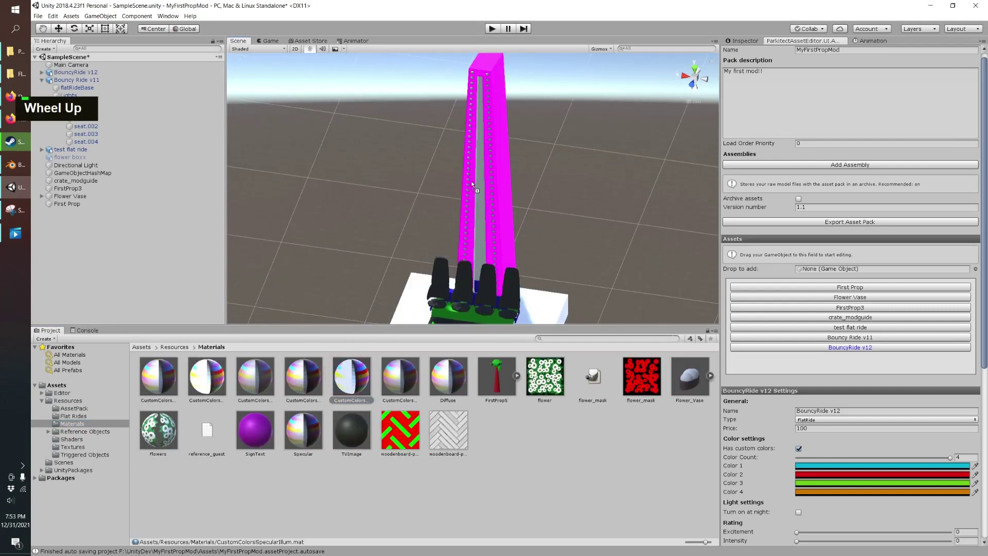
pyautogui.moveTo(472, 184); pyautogui.dragTo(468, 184)
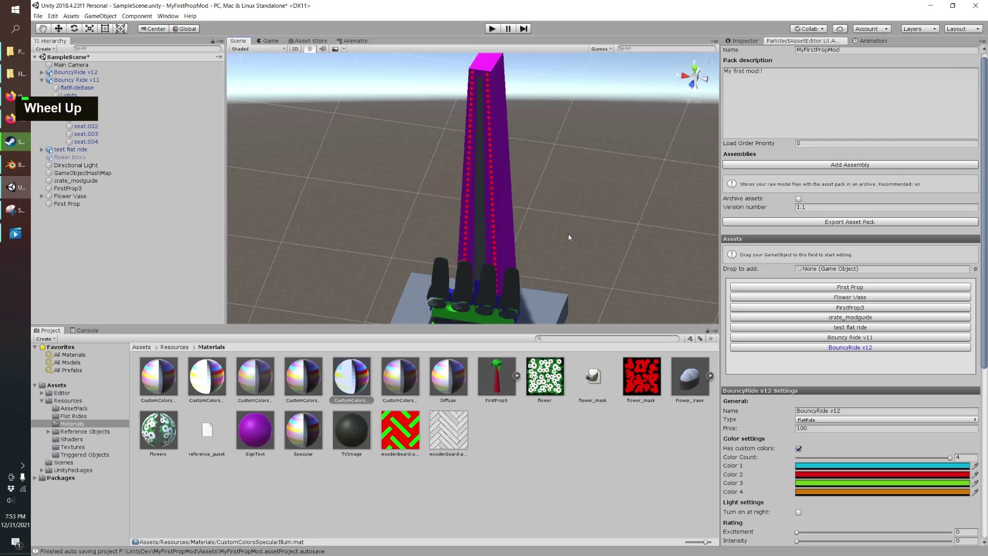
# Make the ride's lights turn on at night and use custom colors.
pyautogui.scroll(-3, 786, 486)
pyautogui.click(799, 426)
pyautogui.click(799, 436)
# Set the ride's excitement rating to about 44.3 and its intensity rating to about 27.7.
pyautogui.scroll(-1, 806, 427)
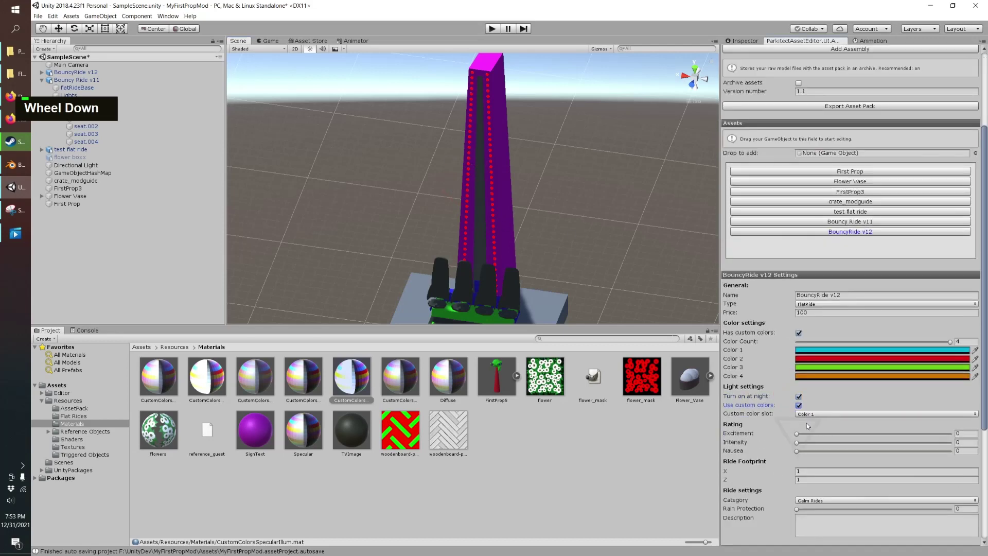
pyautogui.scroll(-1, 799, 434)
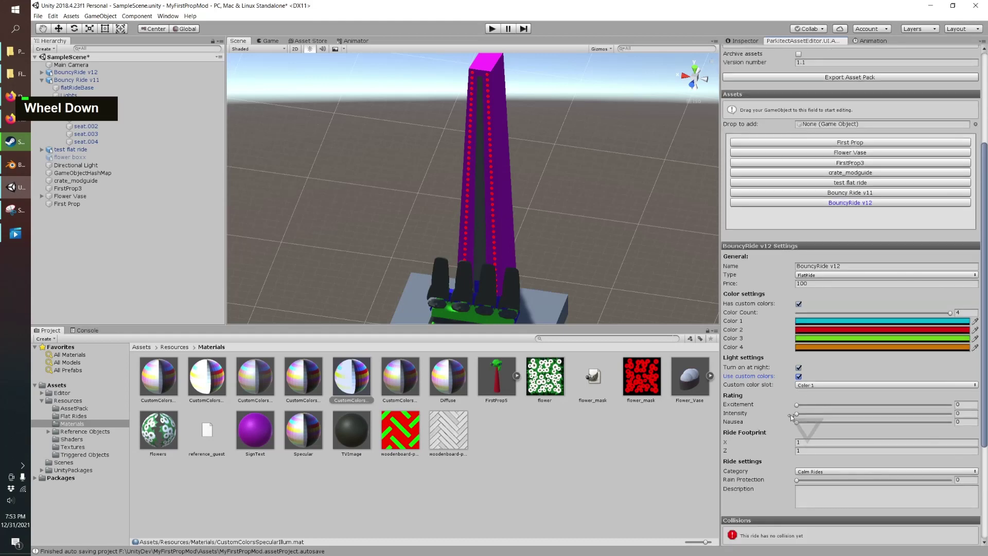
pyautogui.click(800, 406)
pyautogui.moveTo(817, 415); pyautogui.dragTo(840, 414)
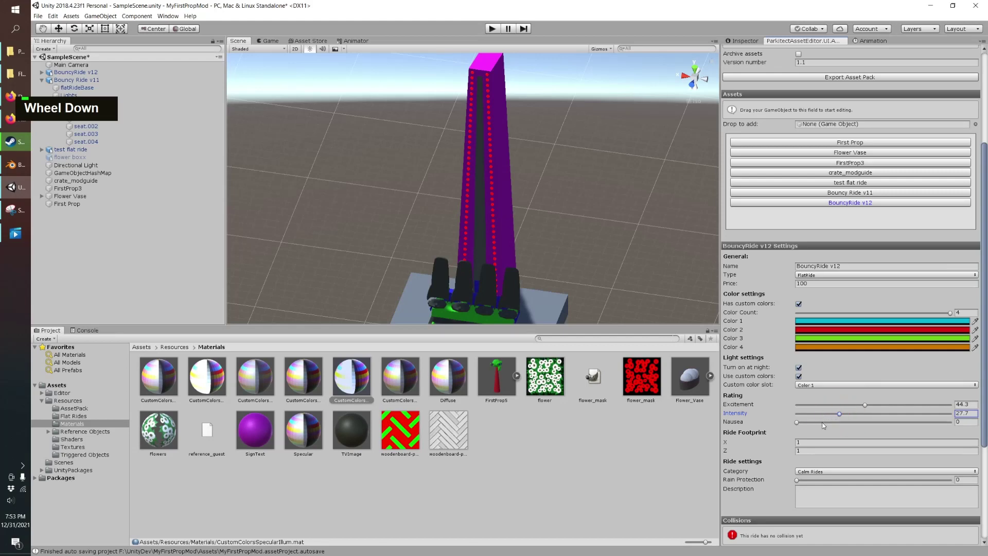
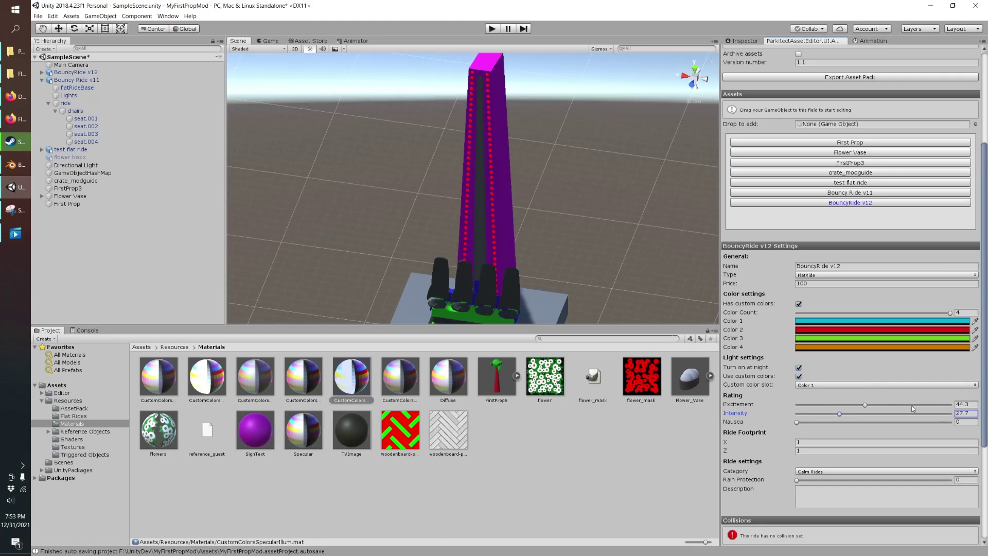
# Set the ride's nausea rating to 6 and its footprint to 2 in X and 2 in Z.
pyautogui.click(804, 434)
pyautogui.scroll(-1, 804, 434)
pyautogui.scroll(-1, 479, 252)
pyautogui.moveTo(477, 251); pyautogui.dragTo(506, 179, button='middle')
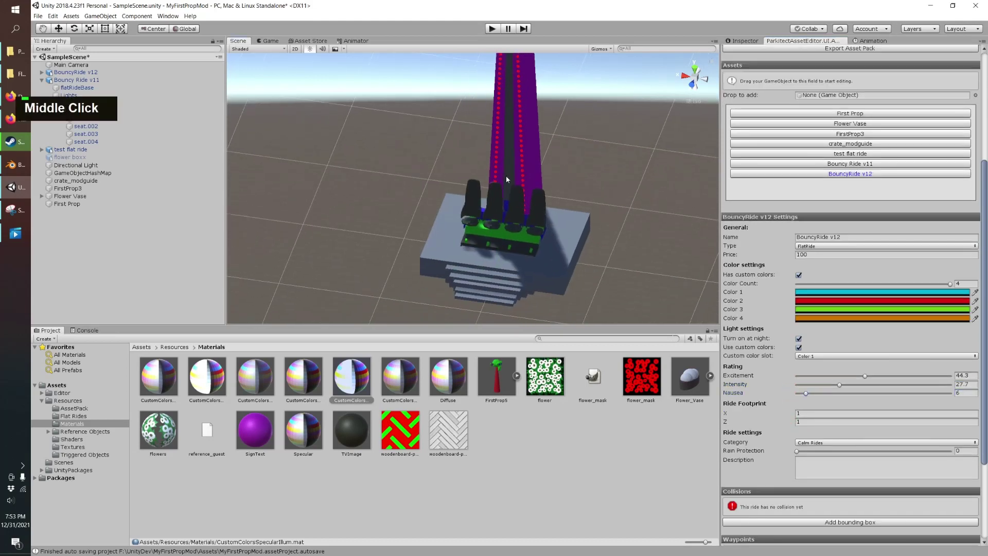
pyautogui.scroll(-1, 507, 179)
pyautogui.click(801, 413)
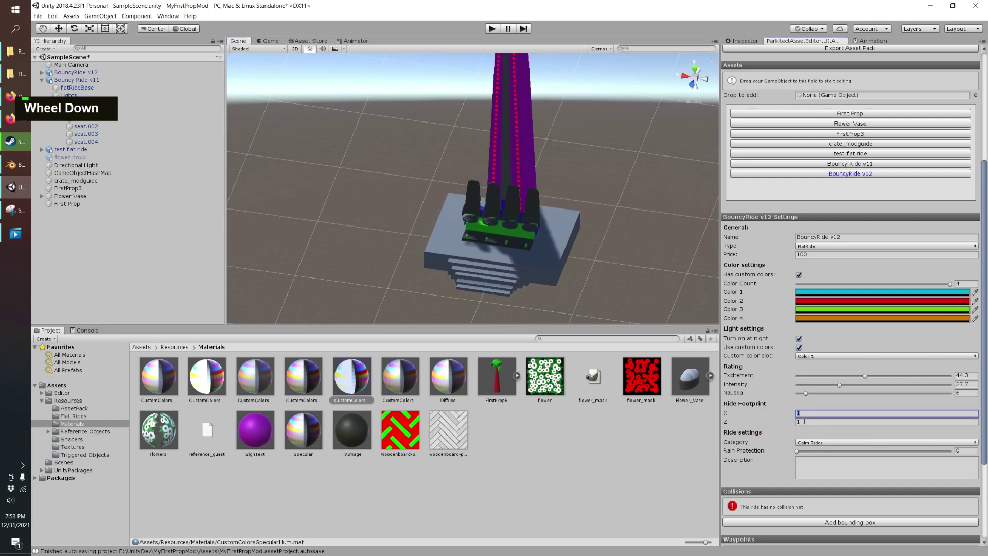
pyautogui.write('2')
pyautogui.click(803, 421)
pyautogui.write('2')
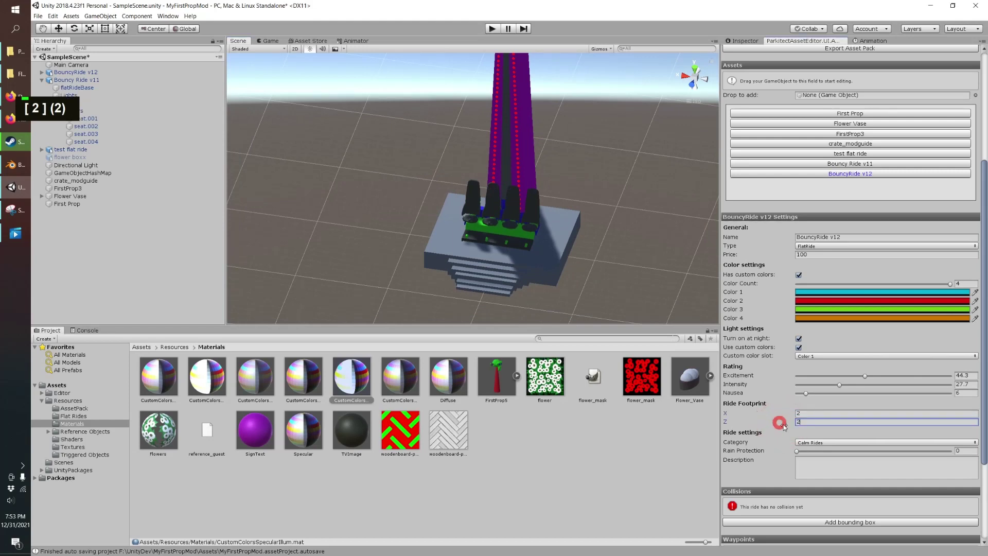
# Rotate all four BouncyRide v12 seats together to 90 in X and 0 in Y so the guests sit upright.
pyautogui.click(83, 72)
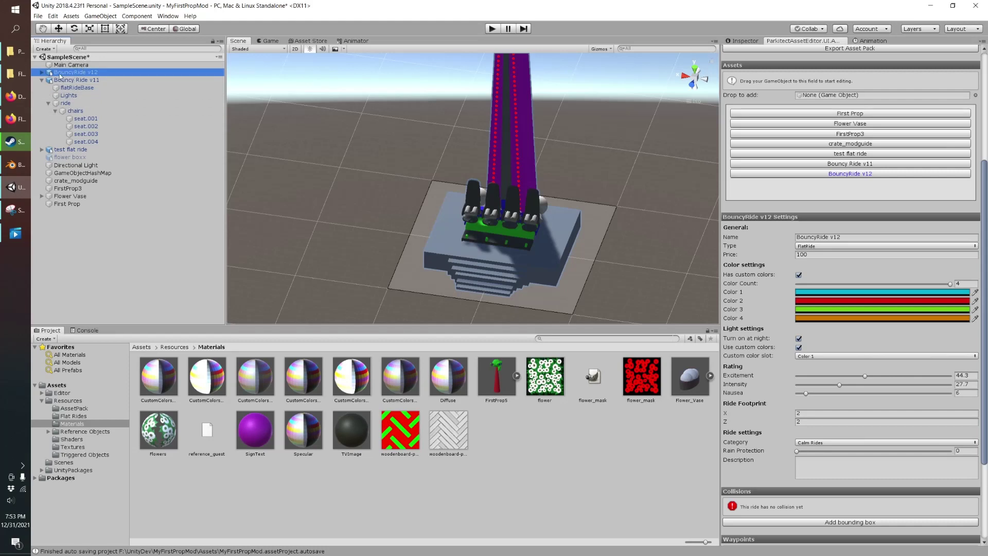
pyautogui.click(340, 121)
pyautogui.click(72, 72)
pyautogui.moveTo(633, 253); pyautogui.dragTo(586, 239, button='right')
pyautogui.scroll(-2, 585, 239)
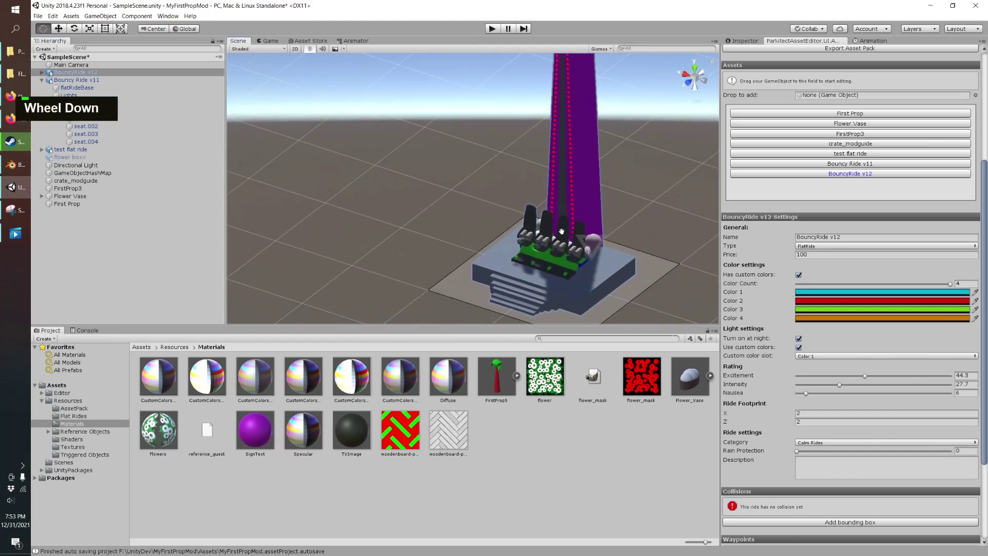
pyautogui.click(41, 73)
pyautogui.click(48, 95)
pyautogui.click(55, 103)
pyautogui.click(97, 111)
pyautogui.keyDown('shift'); pyautogui.click(88, 134); pyautogui.keyUp('shift')
pyautogui.click(741, 40)
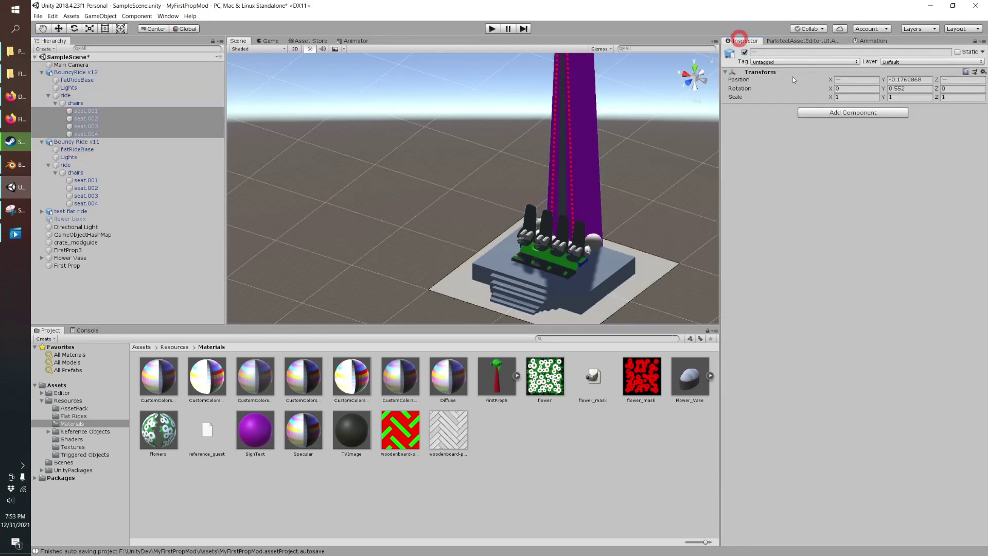
pyautogui.click(828, 89)
pyautogui.write('90')
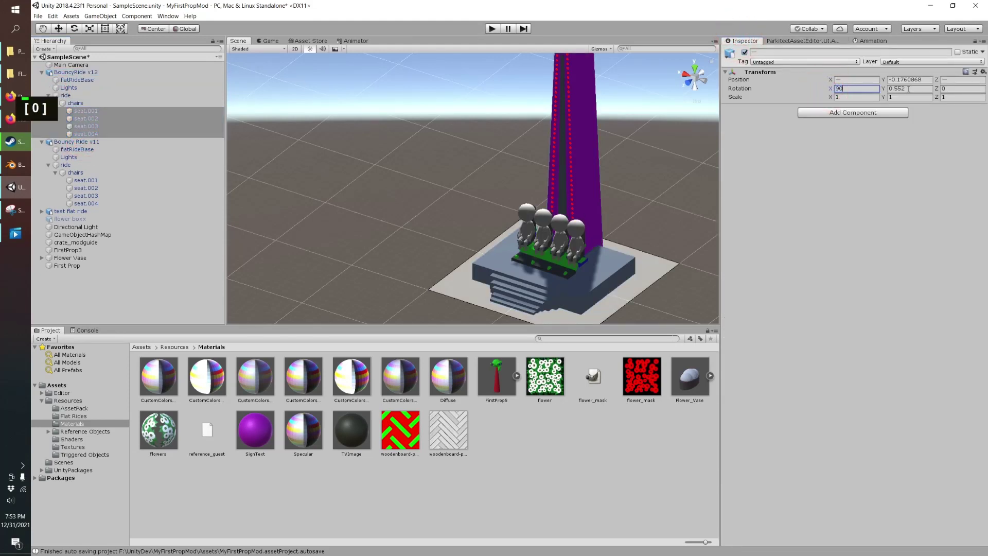
pyautogui.click(904, 89)
pyautogui.write('0')
pyautogui.press('Return')
# Assign BouncyRide v12 to the Thrill Rides category and give it the description "Fun!".
pyautogui.click(772, 41)
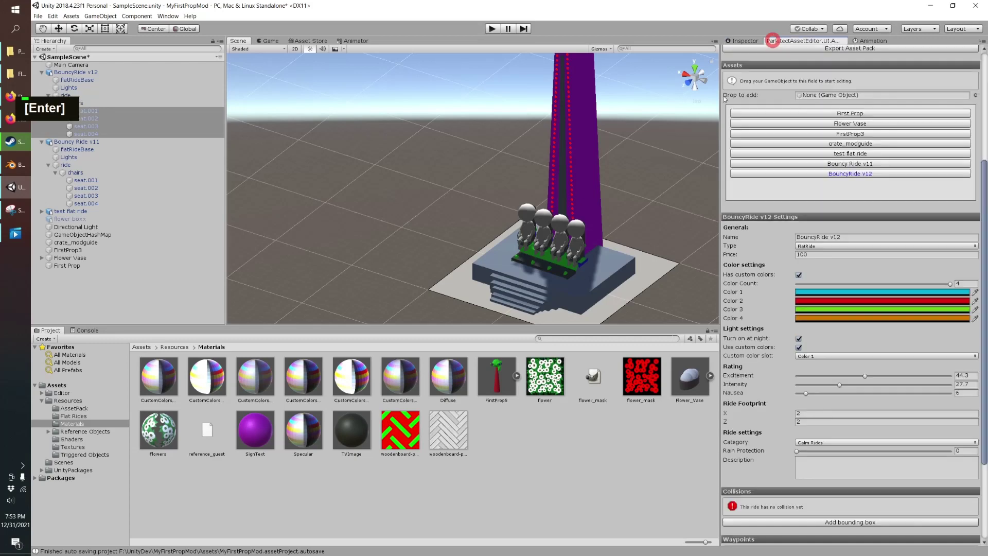
pyautogui.moveTo(486, 178); pyautogui.dragTo(806, 402, button='right')
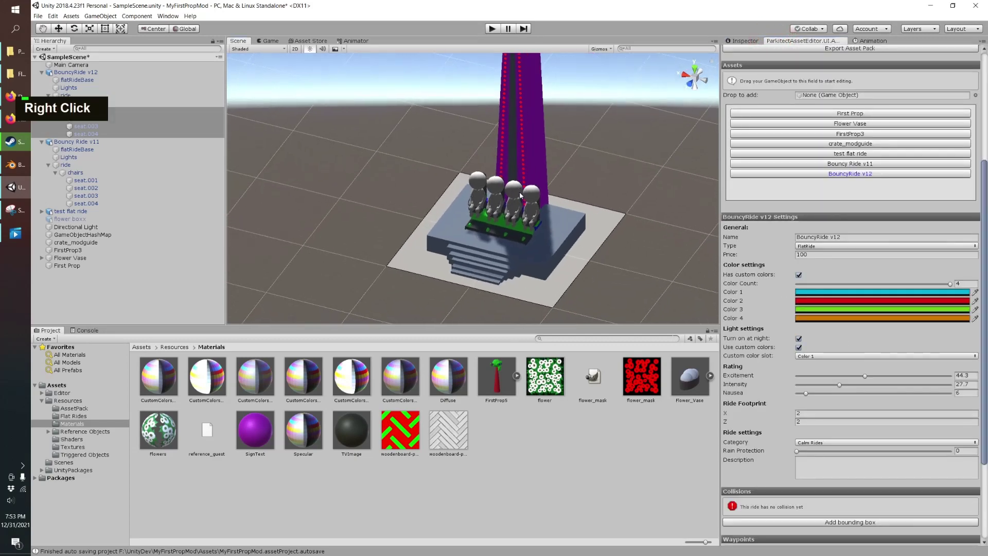
pyautogui.click(808, 413)
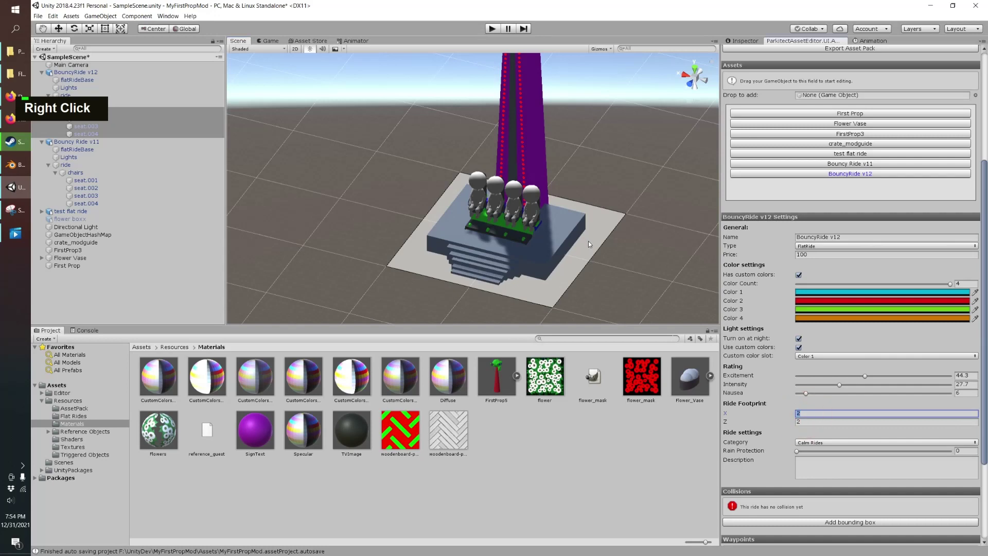
pyautogui.click(807, 443)
pyautogui.click(813, 463)
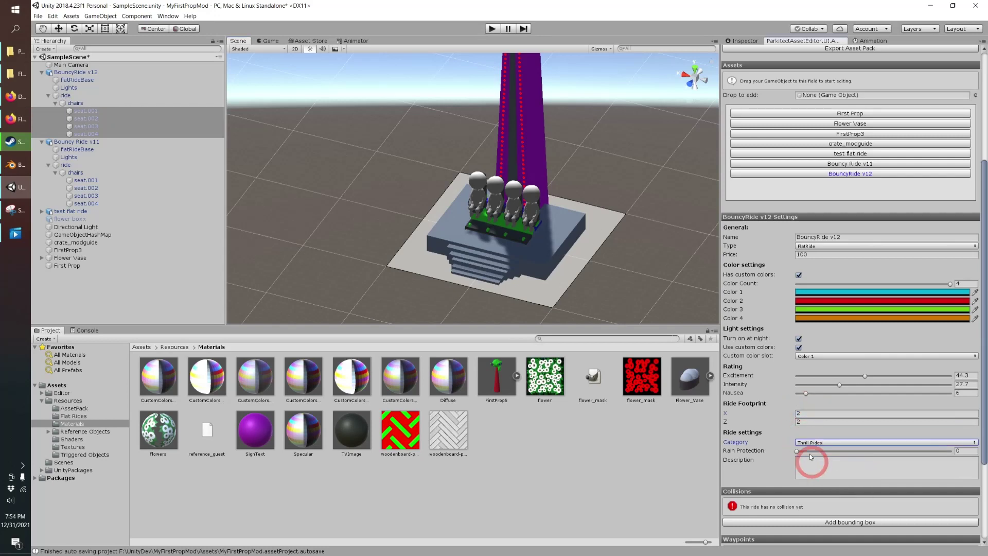
pyautogui.click(814, 463)
pyautogui.write('Fun!')
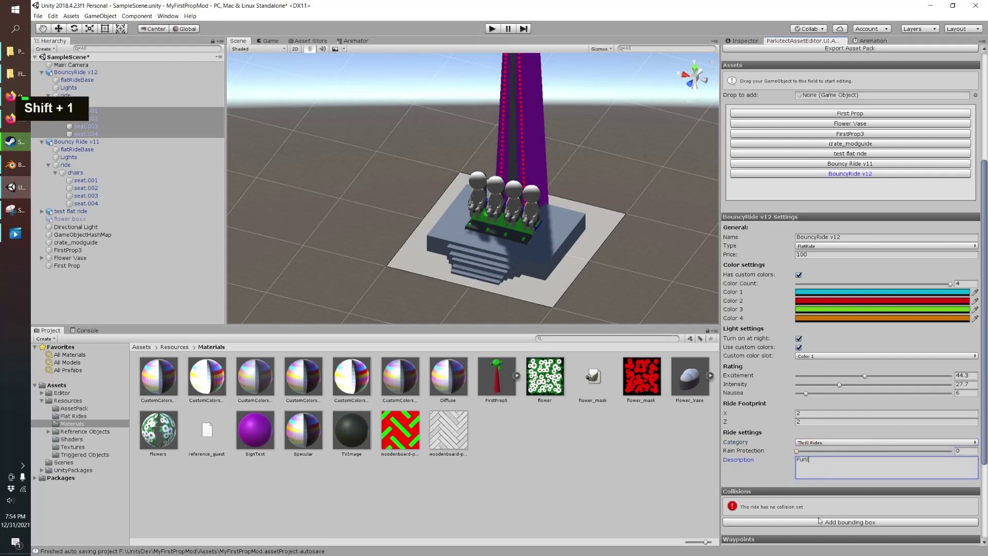
# Add a collision bounding box and snap its opposite corners to (-1, 0, -1) and (1, 1, 1), covering the footprint.
pyautogui.click(819, 522)
pyautogui.moveTo(643, 247); pyautogui.dragTo(635, 235, button='middle')
pyautogui.click(783, 499)
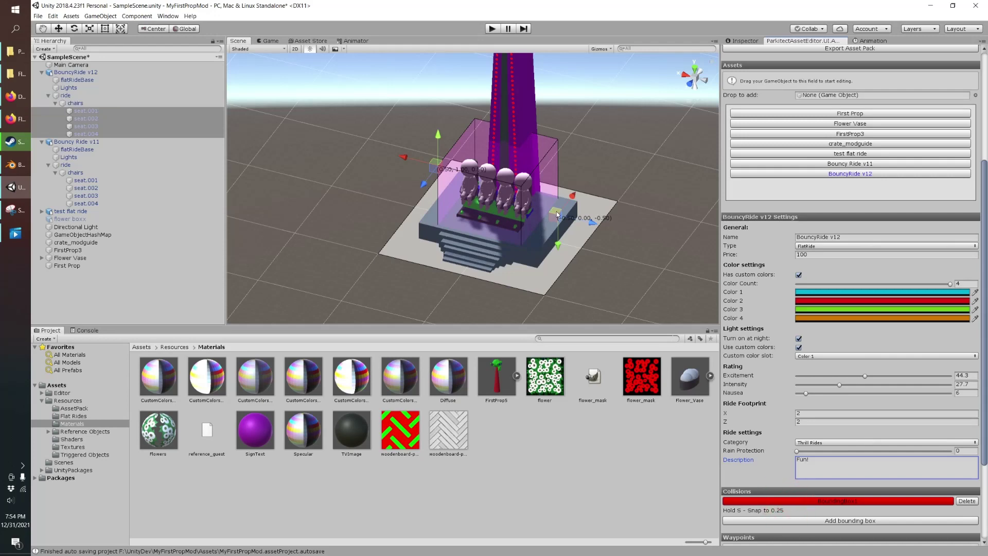
pyautogui.moveTo(557, 215); pyautogui.dragTo(616, 204)
pyautogui.press('s')
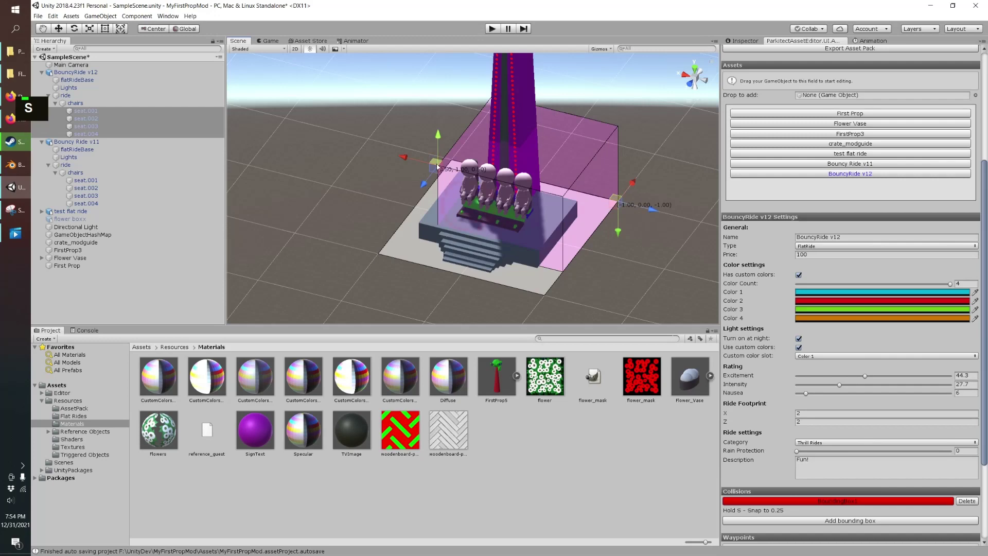
pyautogui.moveTo(438, 166); pyautogui.dragTo(376, 183)
pyautogui.press('s')
# Raise the bounding box's upper corner to a height of about 2.85 to enclose the tower, and finish editing the box.
pyautogui.scroll(-2, 437, 267)
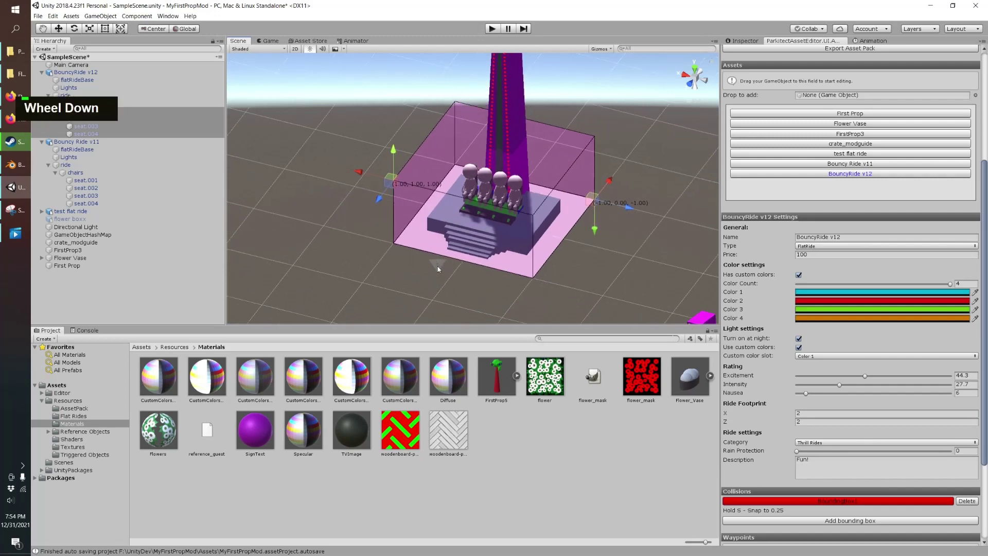
pyautogui.moveTo(437, 267); pyautogui.dragTo(437, 229, button='right')
pyautogui.moveTo(395, 201); pyautogui.dragTo(390, 70)
pyautogui.moveTo(443, 229); pyautogui.dragTo(476, 222, button='right')
pyautogui.scroll(-4, 834, 455)
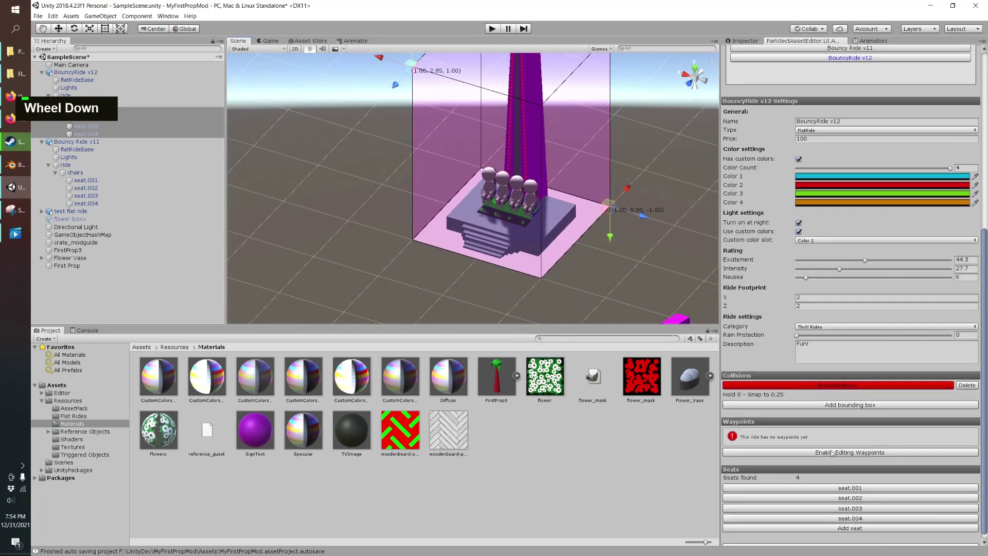
pyautogui.click(828, 386)
pyautogui.click(830, 387)
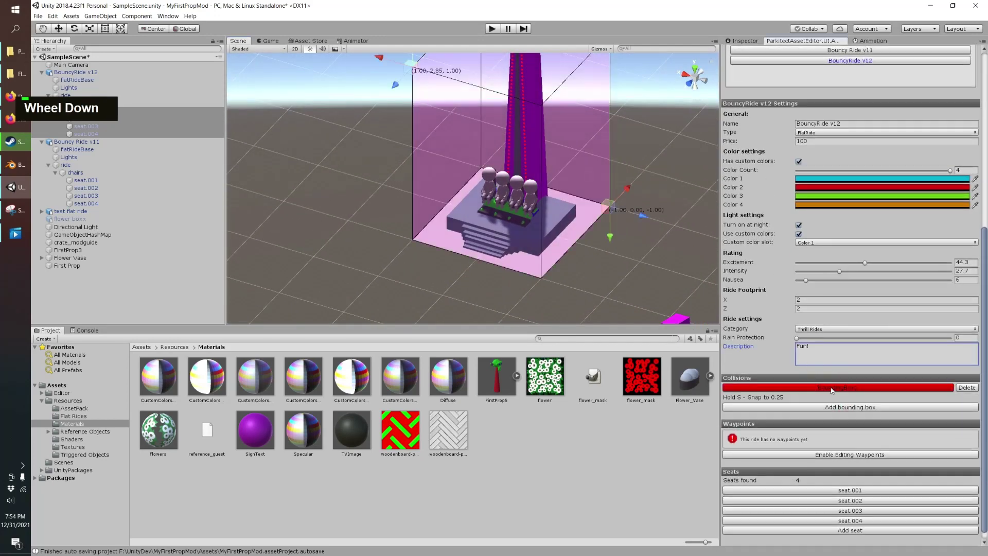
pyautogui.click(833, 387)
pyautogui.moveTo(564, 195); pyautogui.dragTo(544, 236, button='middle')
# Enable waypoint editing for the ride and generate the outer waypoint grid.
pyautogui.click(827, 447)
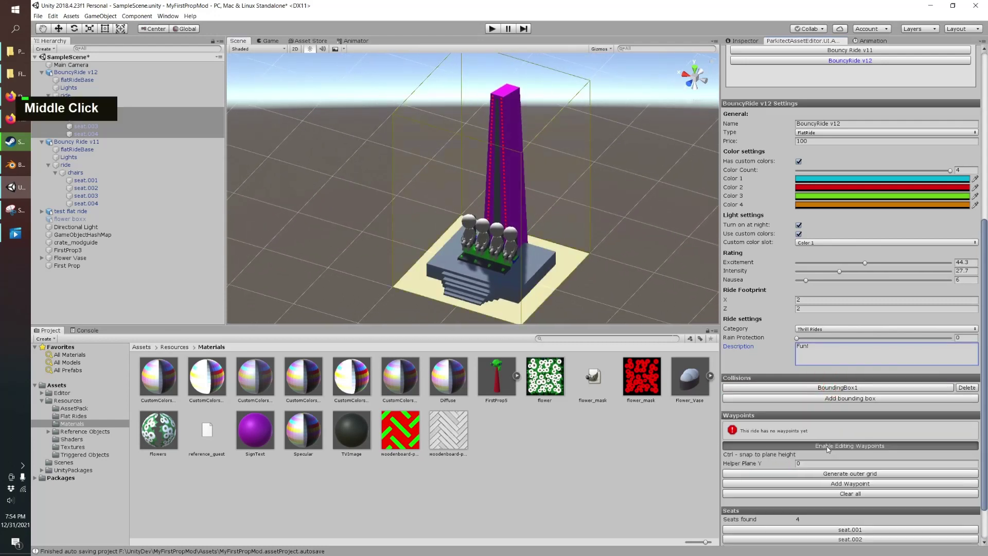
pyautogui.moveTo(427, 211); pyautogui.dragTo(447, 227, button='right')
pyautogui.moveTo(447, 227); pyautogui.dragTo(554, 200, button='middle')
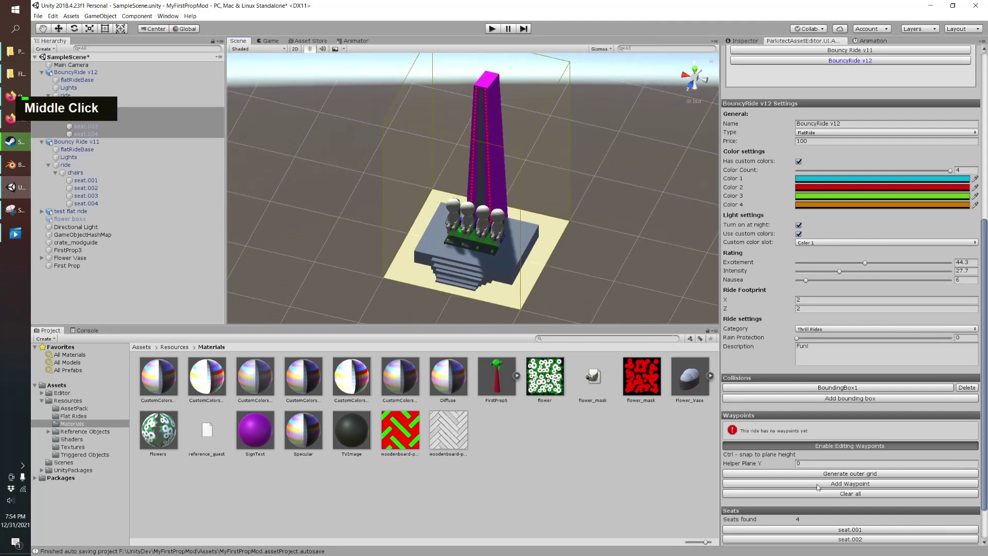
pyautogui.click(832, 474)
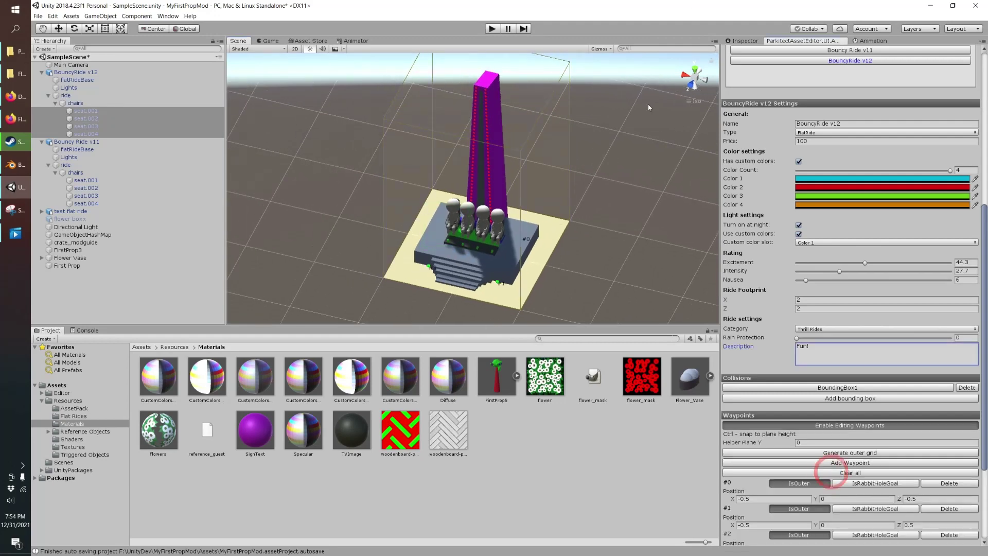
# From the bottom view, move waypoints #2 and #0 off the platform toward the footprint edge behind the tower.
pyautogui.click(695, 89)
pyautogui.click(695, 88)
pyautogui.scroll(-3, 563, 97)
pyautogui.keyDown('shift'); pyautogui.moveTo(563, 97); pyautogui.dragTo(519, 130, button='middle'); pyautogui.keyUp('shift')
pyautogui.scroll(6, 524, 119)
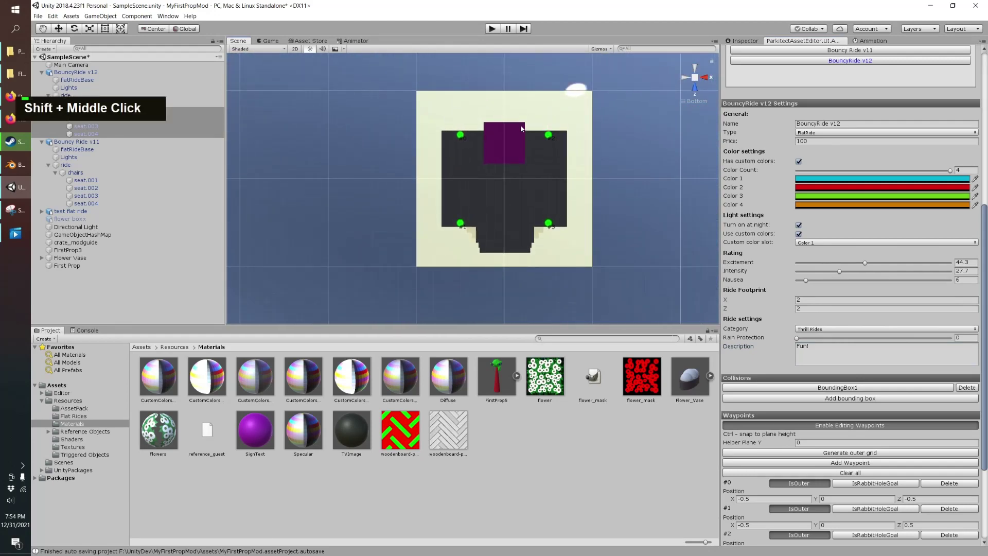
pyautogui.click(549, 135)
pyautogui.moveTo(558, 134); pyautogui.dragTo(581, 110)
pyautogui.doubleClick(463, 137)
pyautogui.moveTo(464, 138); pyautogui.dragTo(457, 100)
pyautogui.click(577, 105)
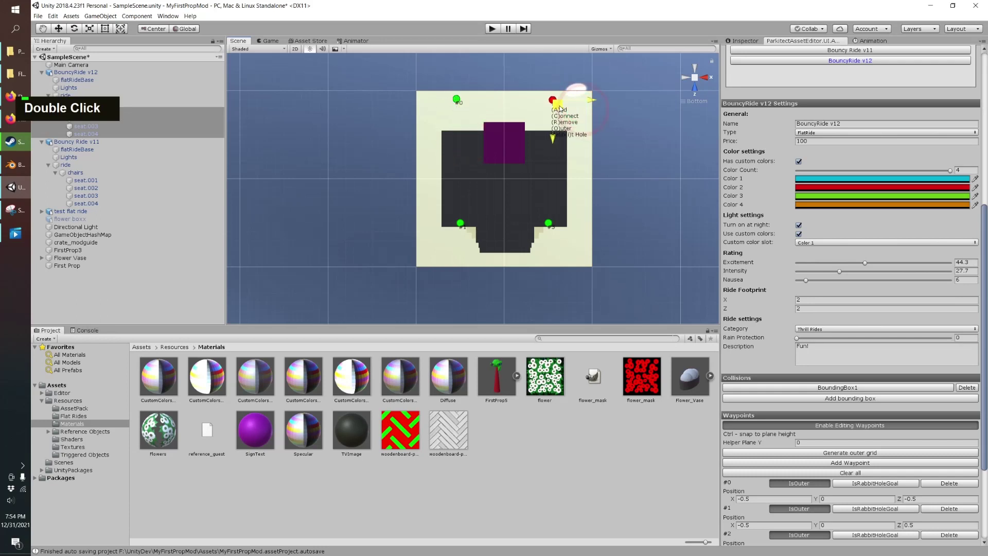
# Move waypoints #3 and #1 outward beside the stairs, and spread #0 and #2 toward the corners behind the tower.
pyautogui.click(550, 223)
pyautogui.moveTo(549, 223); pyautogui.dragTo(567, 251)
pyautogui.click(461, 225)
pyautogui.moveTo(462, 233); pyautogui.dragTo(440, 247)
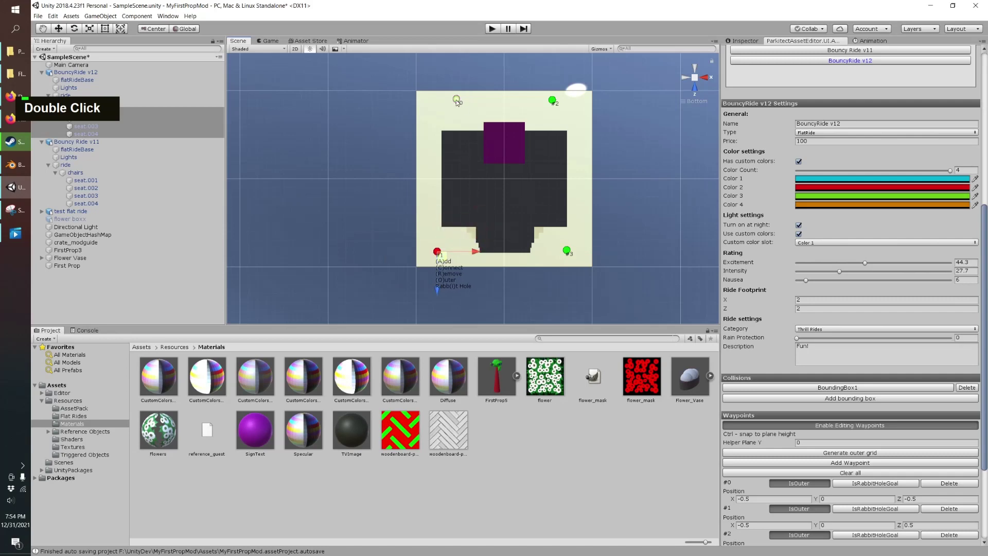
pyautogui.click(457, 102)
pyautogui.moveTo(457, 102); pyautogui.dragTo(442, 115)
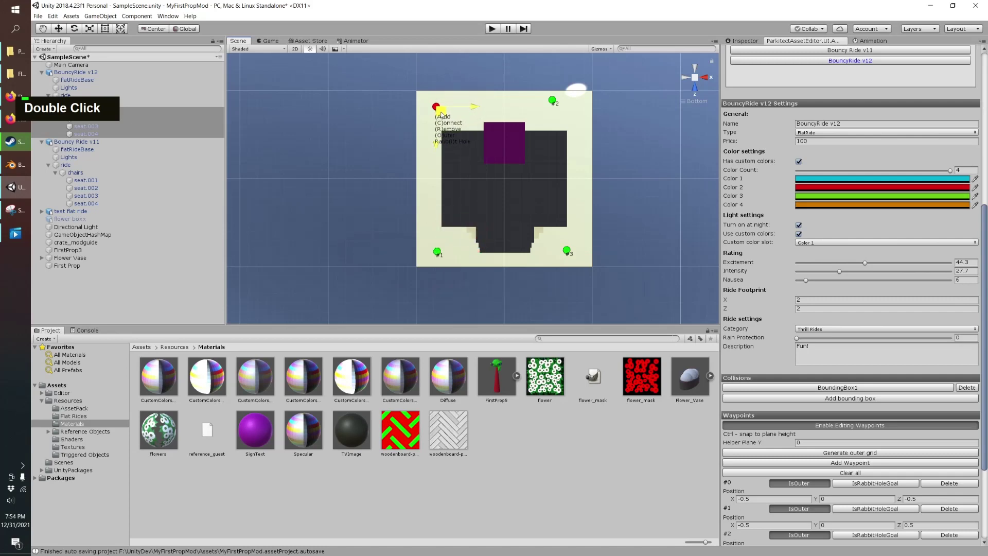
pyautogui.click(549, 103)
pyautogui.moveTo(550, 103); pyautogui.dragTo(575, 106)
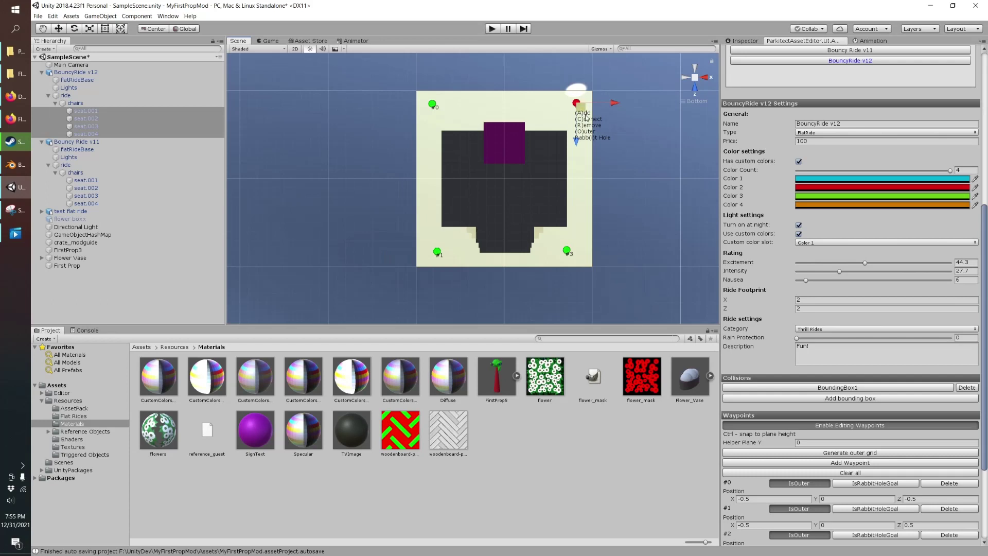
# Connect the four outer waypoints into a closed loop around the platform, aligning #3 with #2.
pyautogui.press('c')
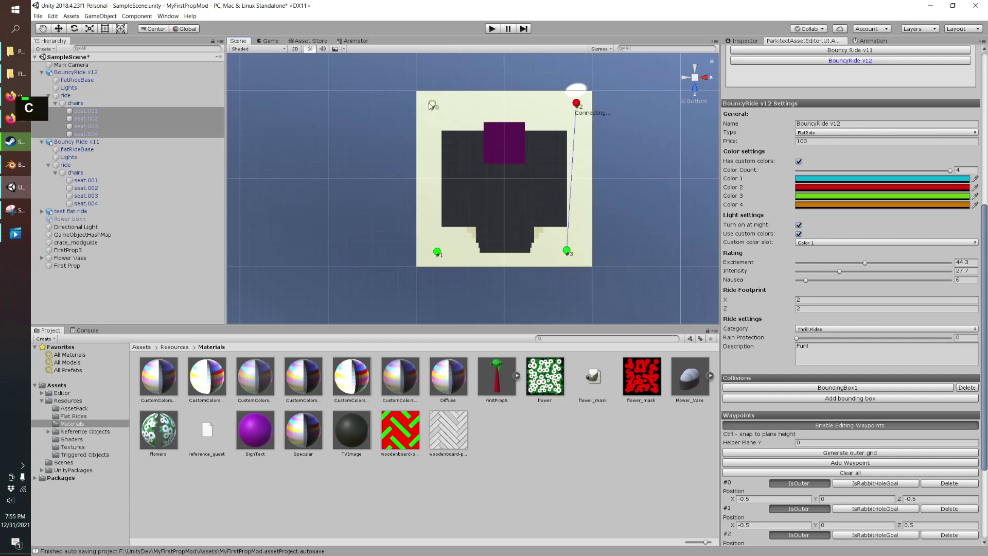
pyautogui.doubleClick(568, 251)
pyautogui.moveTo(573, 254); pyautogui.dragTo(582, 256)
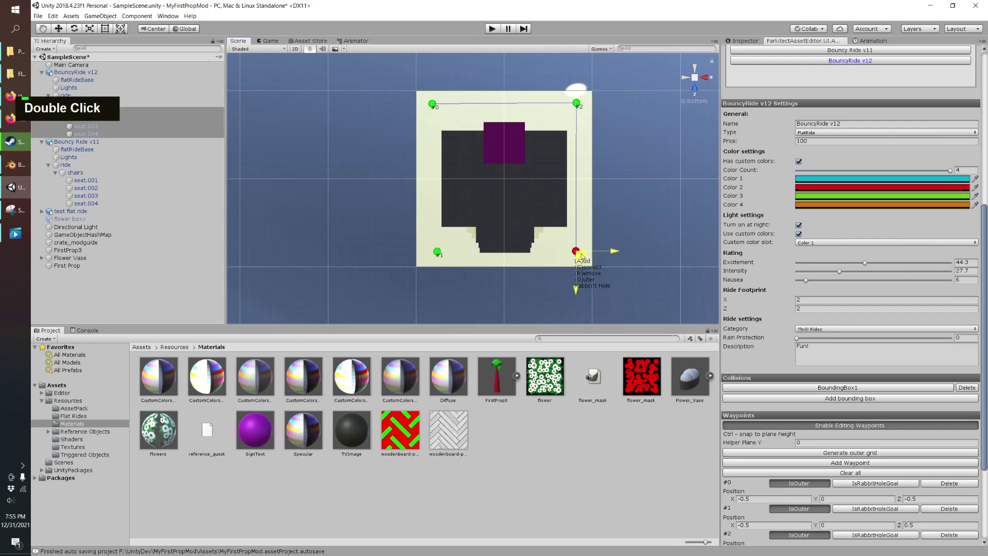
pyautogui.click(437, 254)
pyautogui.press('c')
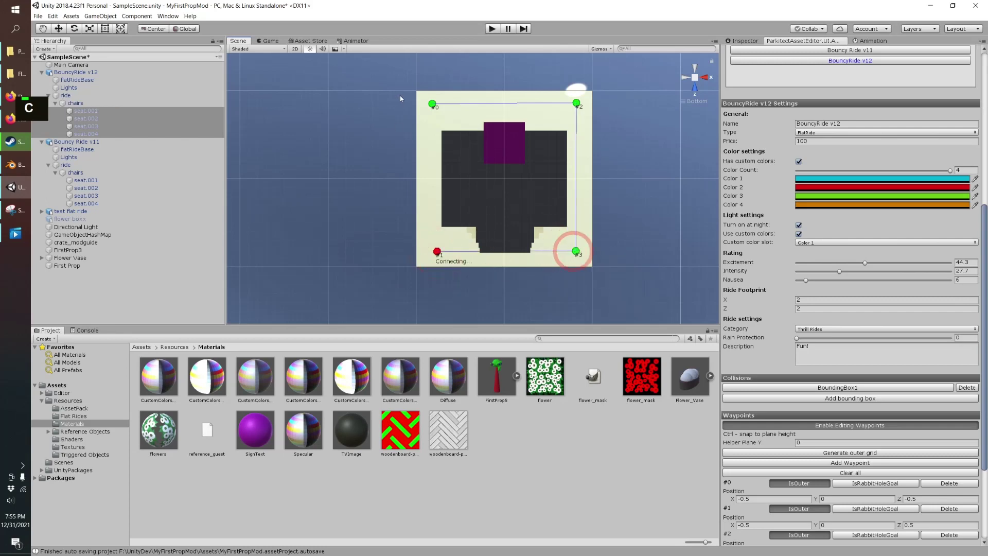
pyautogui.press('c')
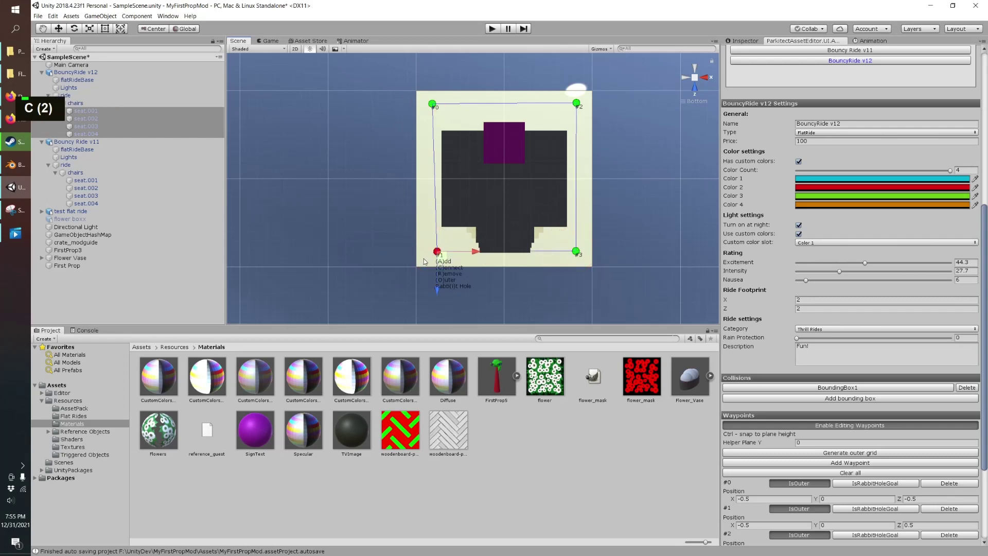
# Move waypoints #1 and #3 closer to the footprint corners on the stair side.
pyautogui.moveTo(444, 258); pyautogui.dragTo(437, 265)
pyautogui.click(577, 251)
pyautogui.moveTo(581, 256); pyautogui.dragTo(584, 264)
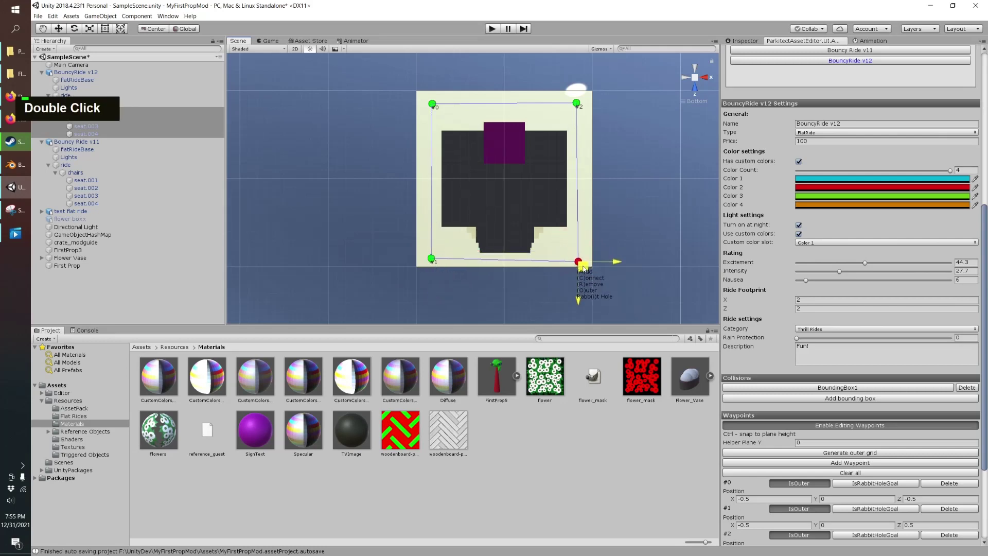
# Add waypoint #4 at the foot of the stairs and three more climbing the steps onto the platform.
pyautogui.moveTo(583, 263); pyautogui.dragTo(432, 324, button='right')
pyautogui.moveTo(453, 280); pyautogui.dragTo(457, 3, button='middle')
pyautogui.moveTo(456, 193); pyautogui.dragTo(450, 247, button='right')
pyautogui.moveTo(529, 166); pyautogui.dragTo(521, 204, button='middle')
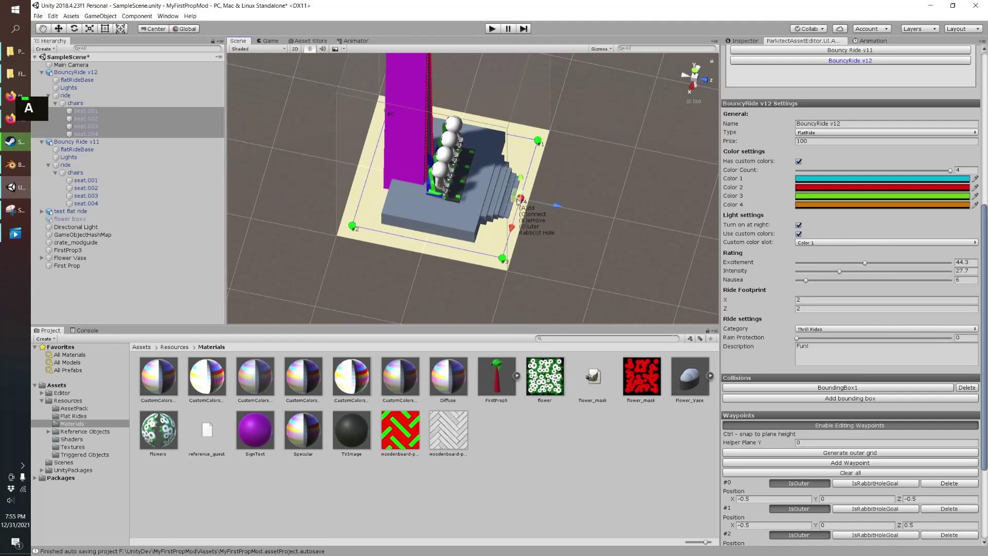
pyautogui.scroll(6, 520, 201)
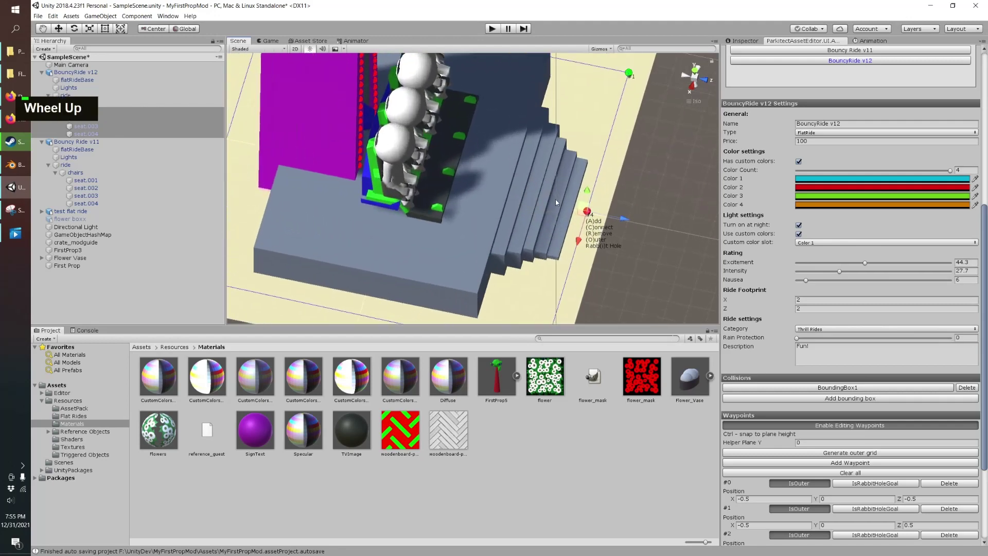
pyautogui.press('a')
pyautogui.press('a')
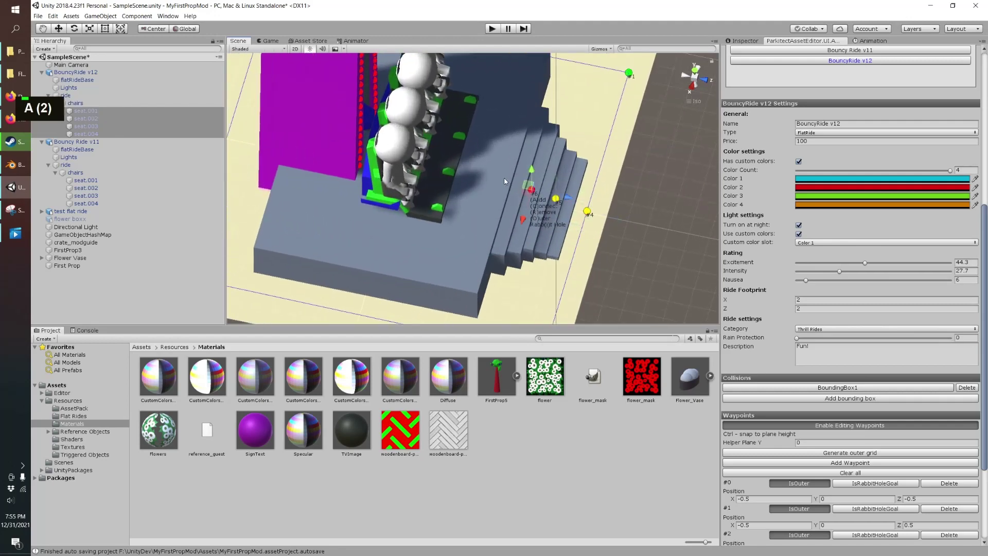
pyautogui.press('a')
# Rewire the stair-side edge of the outer loop between waypoints #3 and #1 so that it runs through waypoint #4.
pyautogui.moveTo(505, 181); pyautogui.dragTo(502, 201, button='right')
pyautogui.moveTo(502, 200); pyautogui.dragTo(501, 214, button='middle')
pyautogui.moveTo(501, 214)
pyautogui.mouseDown(button='right')
pyautogui.moveTo(500, 225)
pyautogui.moveTo(500, 206)
pyautogui.mouseUp(button='right')
pyautogui.moveTo(501, 205); pyautogui.dragTo(480, 206, button='middle')
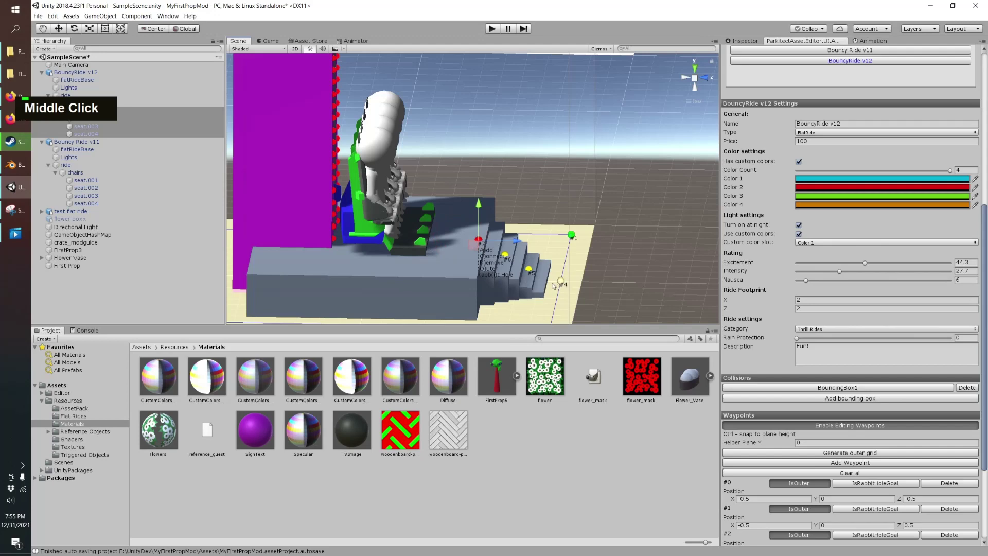
pyautogui.scroll(-2, 460, 253)
pyautogui.moveTo(459, 253); pyautogui.dragTo(509, 254, button='right')
pyautogui.moveTo(509, 255); pyautogui.dragTo(541, 264, button='middle')
pyautogui.middleClick(538, 265)
pyautogui.press('c')
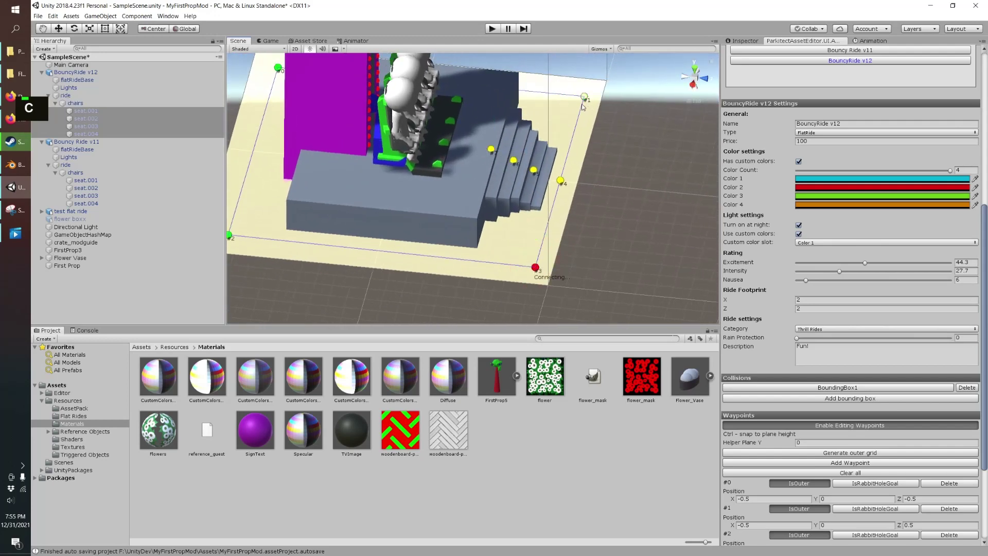
pyautogui.click(585, 98)
pyautogui.press('c')
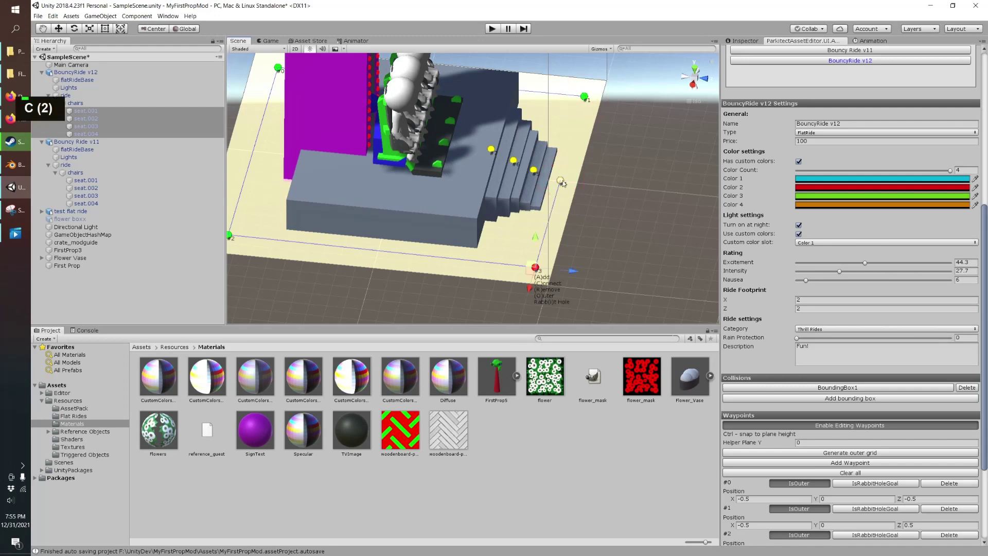
# Connect waypoints #4, #5, #6 and #7 in a chain up the stairs onto the platform.
pyautogui.press('c')
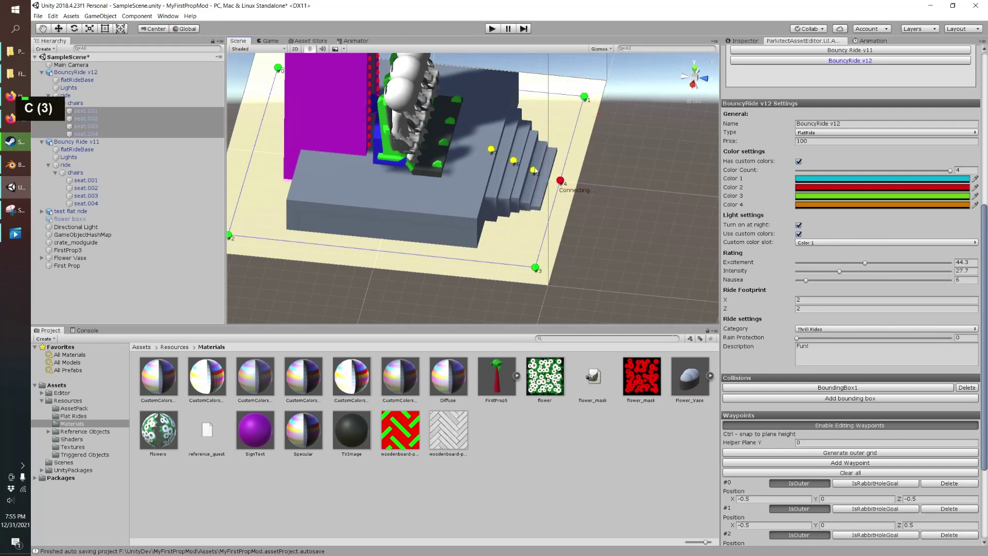
pyautogui.press('c')
pyautogui.press('c')
pyautogui.scroll(5, 536, 172)
pyautogui.middleClick(686, 166)
pyautogui.scroll(2, 685, 167)
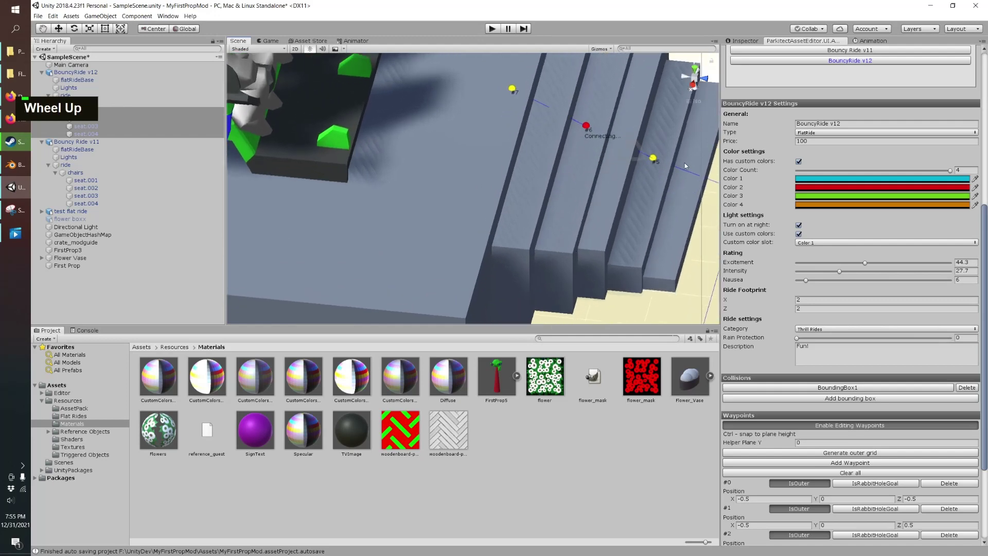
pyautogui.scroll(-5, 686, 166)
pyautogui.moveTo(534, 152); pyautogui.dragTo(515, 196, button='middle')
pyautogui.scroll(-5, 515, 196)
pyautogui.moveTo(469, 179); pyautogui.dragTo(347, 181, button='right')
pyautogui.moveTo(597, 192); pyautogui.dragTo(483, 225, button='middle')
pyautogui.moveTo(483, 224); pyautogui.dragTo(386, 225, button='right')
pyautogui.moveTo(579, 214); pyautogui.dragTo(426, 269, button='middle')
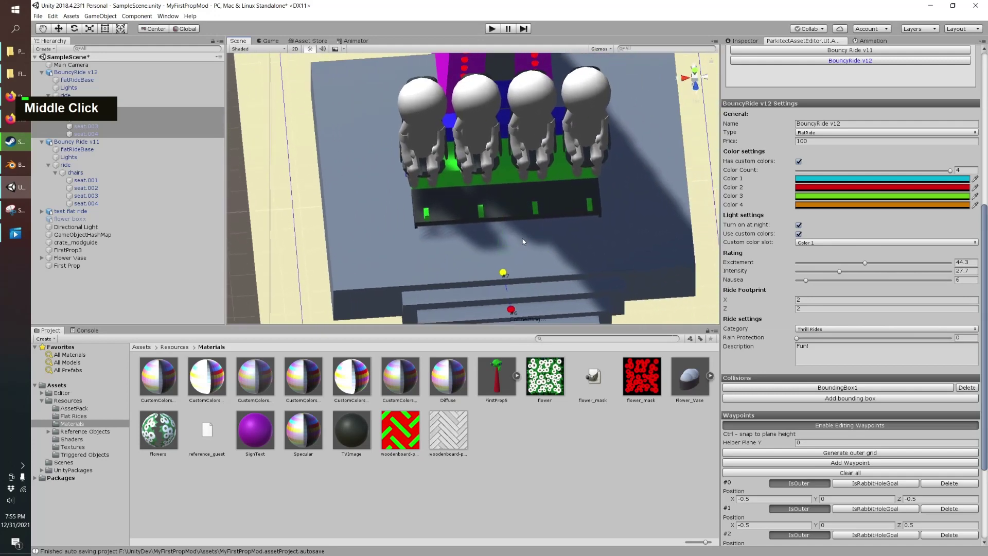
pyautogui.scroll(-2, 512, 249)
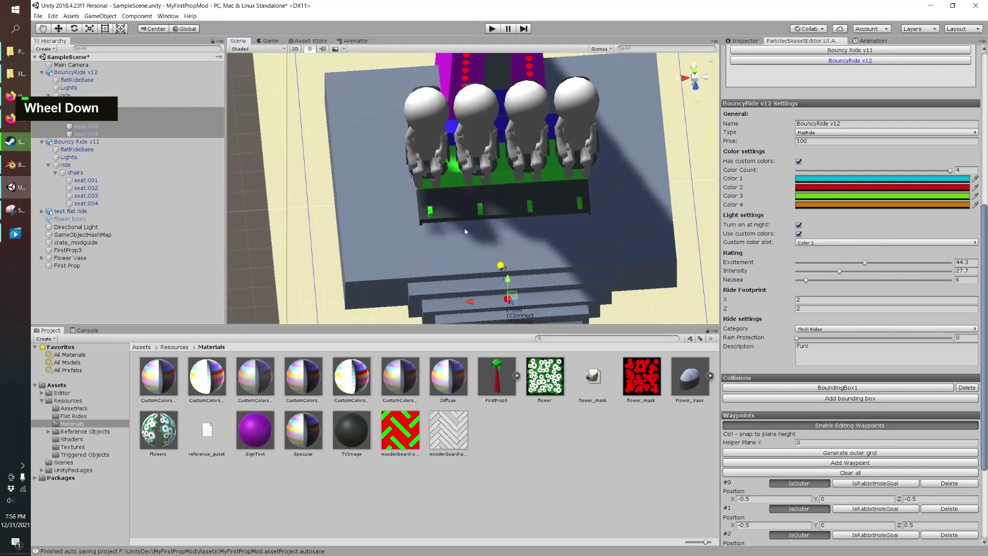
# Add four waypoints, #8 to #11, in a row on the platform, one in front of each seat.
pyautogui.click(438, 233)
pyautogui.press('c')
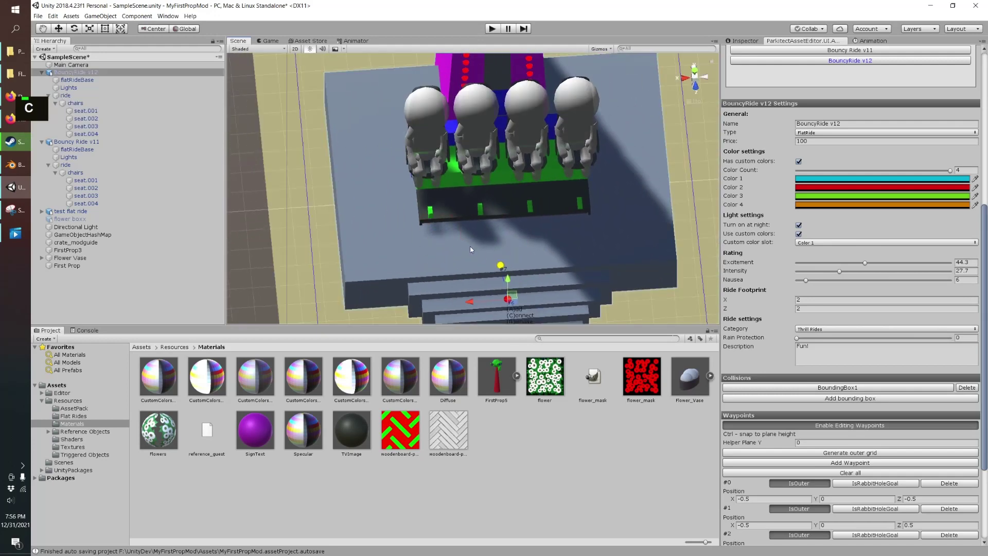
pyautogui.click(445, 241)
pyautogui.scroll(-1, 447, 240)
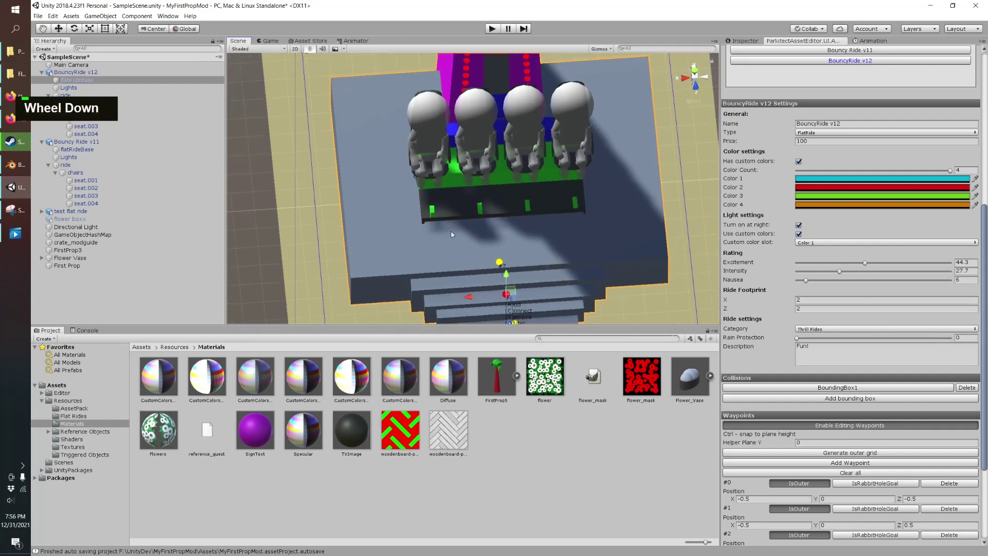
pyautogui.click(436, 243)
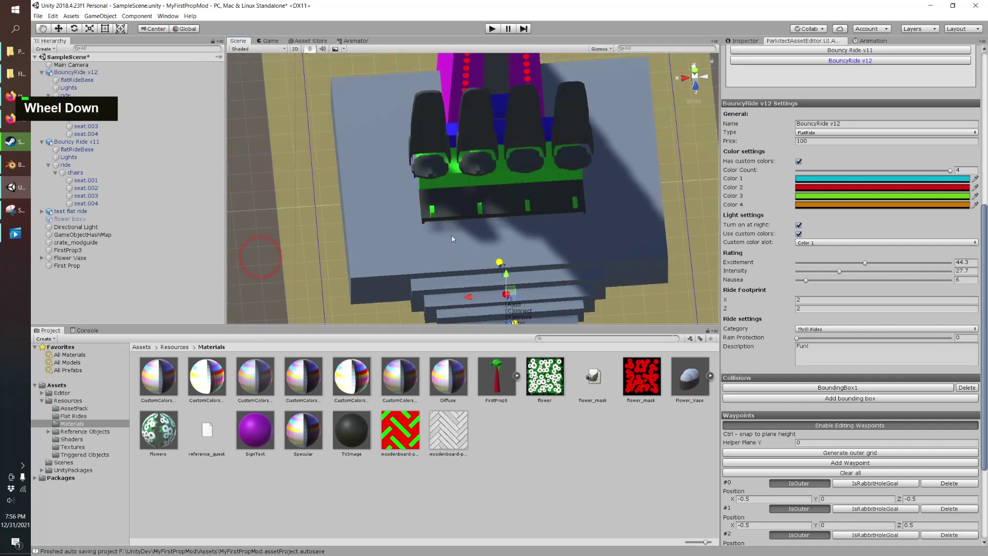
pyautogui.press('a')
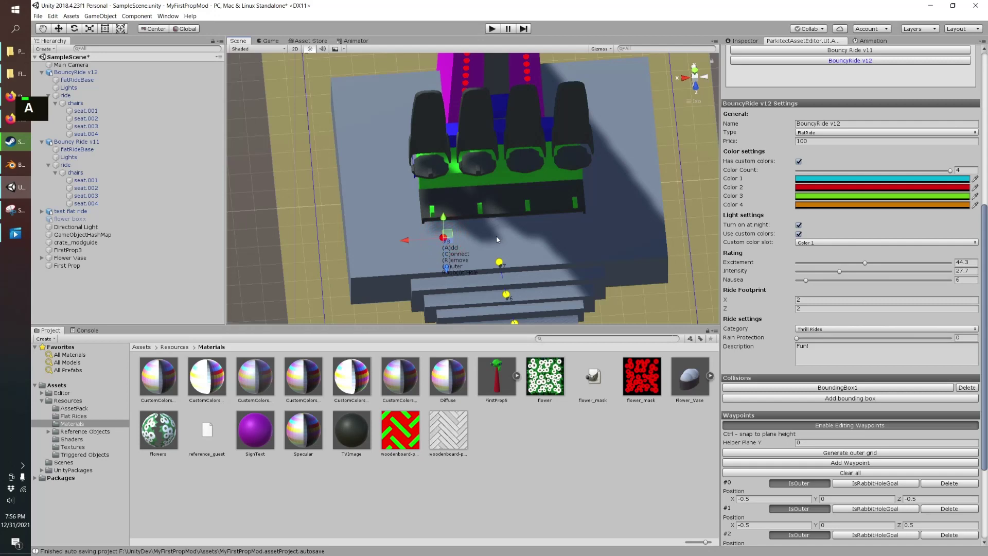
pyautogui.press('a')
pyautogui.press('a')
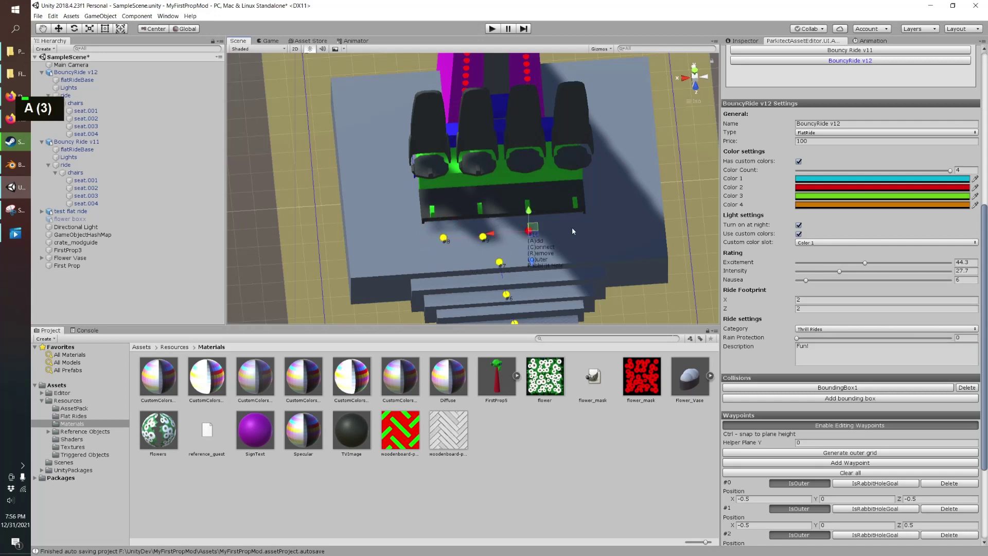
pyautogui.press('a')
# Connect waypoint #7 at the head of the stairs to each of the waypoints #8, #9, #10 and #11.
pyautogui.click(499, 261)
pyautogui.press('c')
pyautogui.click(529, 231)
pyautogui.click(572, 227)
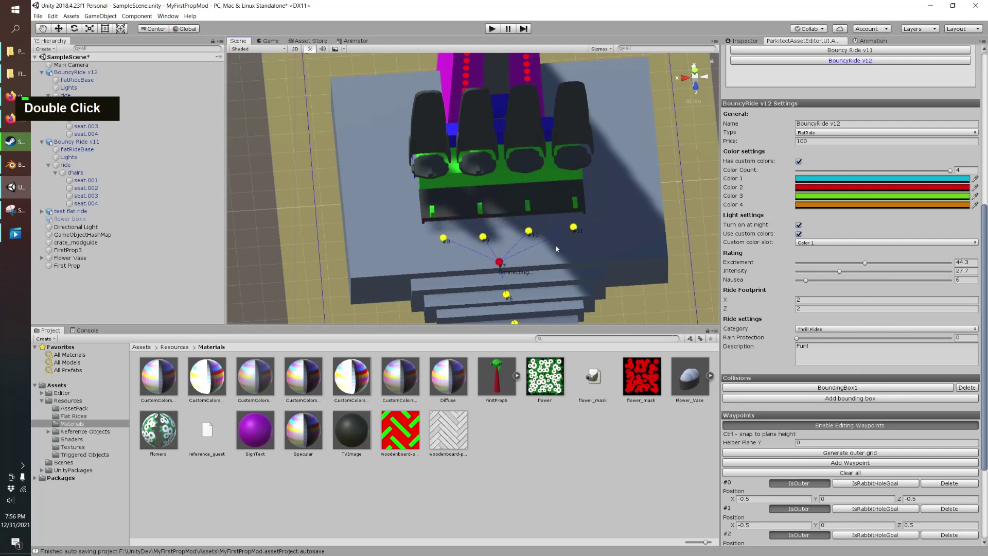
# Mark waypoints #8, #9, #10 and #11 as rabbit hole goals.
pyautogui.scroll(-1, 652, 255)
pyautogui.scroll(-10, 832, 361)
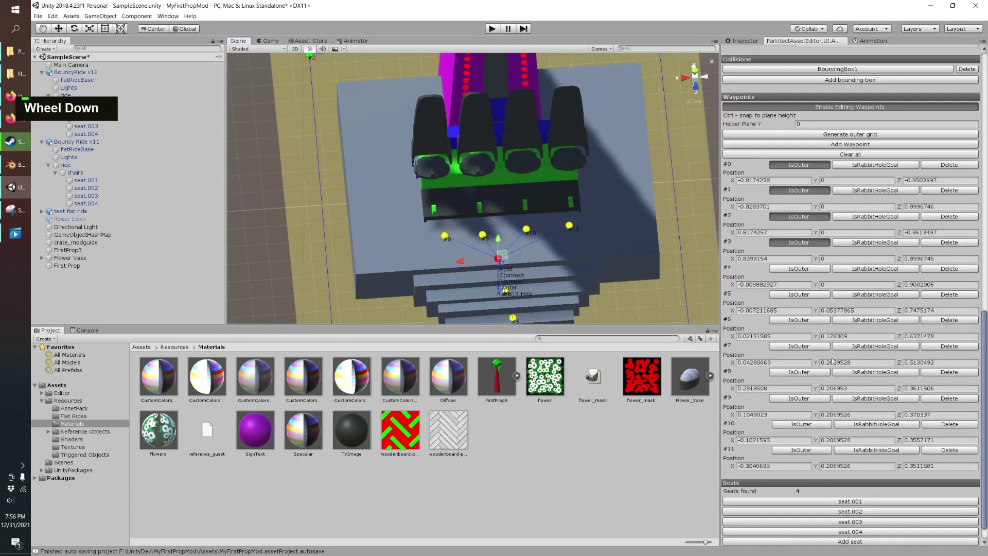
pyautogui.click(863, 372)
pyautogui.click(864, 398)
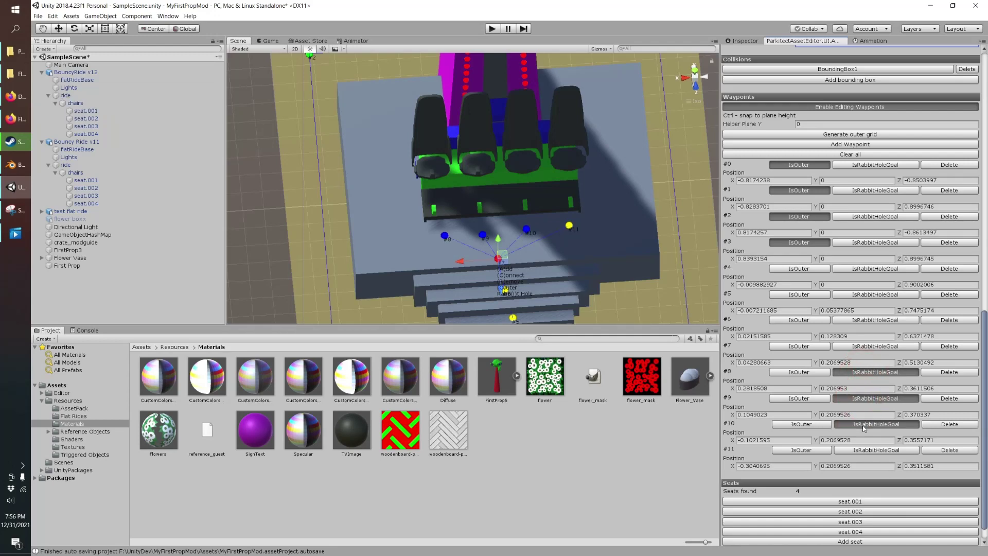
pyautogui.scroll(-2, 510, 267)
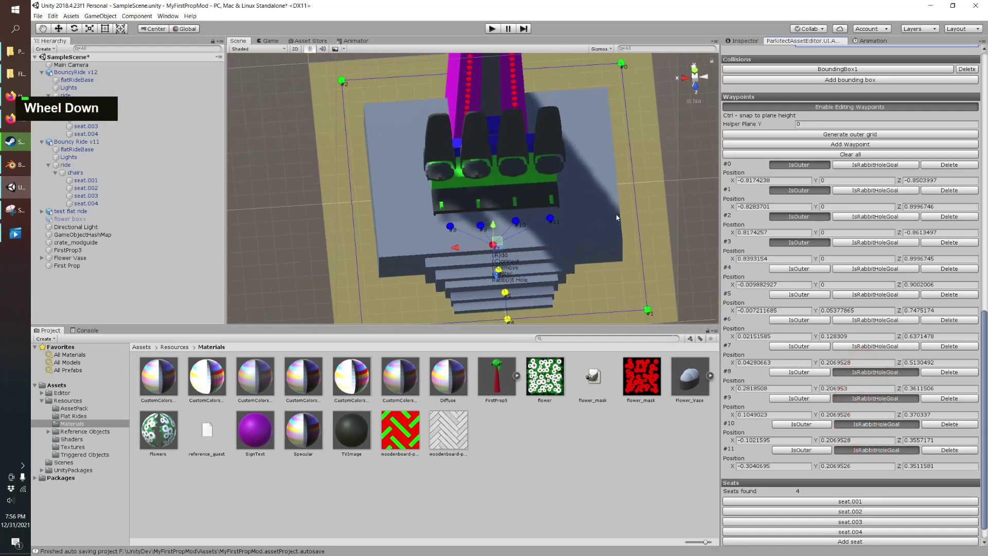
# Move waypoints #8 and #9 back and up to their seats, at about Y 0.26 and Z 0.23 and 0.22.
pyautogui.moveTo(500, 250); pyautogui.dragTo(563, 177, button='right')
pyautogui.moveTo(387, 295); pyautogui.dragTo(394, 255, button='middle')
pyautogui.moveTo(393, 255); pyautogui.dragTo(580, 206, button='right')
pyautogui.moveTo(405, 308); pyautogui.dragTo(484, 295, button='middle')
pyautogui.scroll(-2, 484, 295)
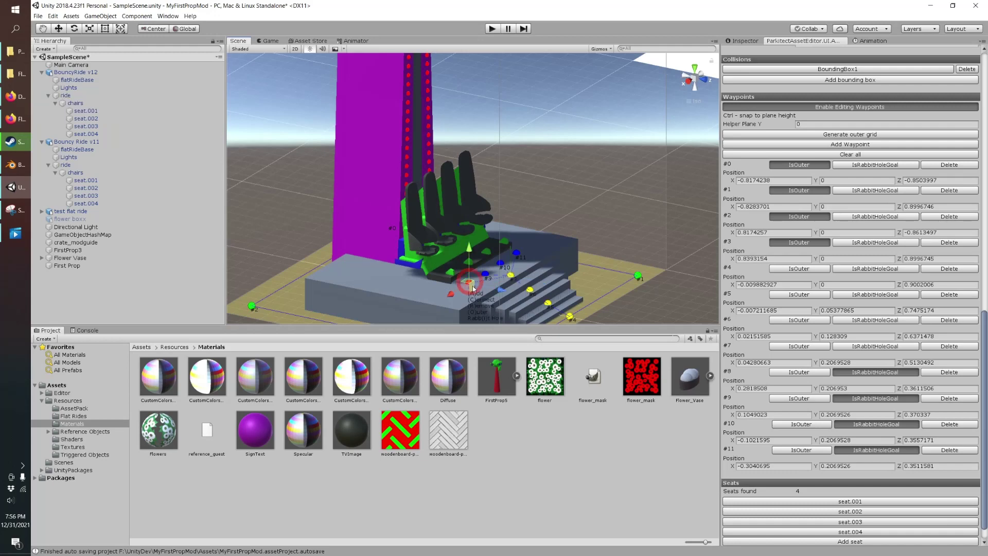
pyautogui.moveTo(470, 284); pyautogui.dragTo(479, 282, button='right')
pyautogui.moveTo(446, 255); pyautogui.dragTo(448, 245)
pyautogui.moveTo(483, 270); pyautogui.dragTo(472, 294, button='right')
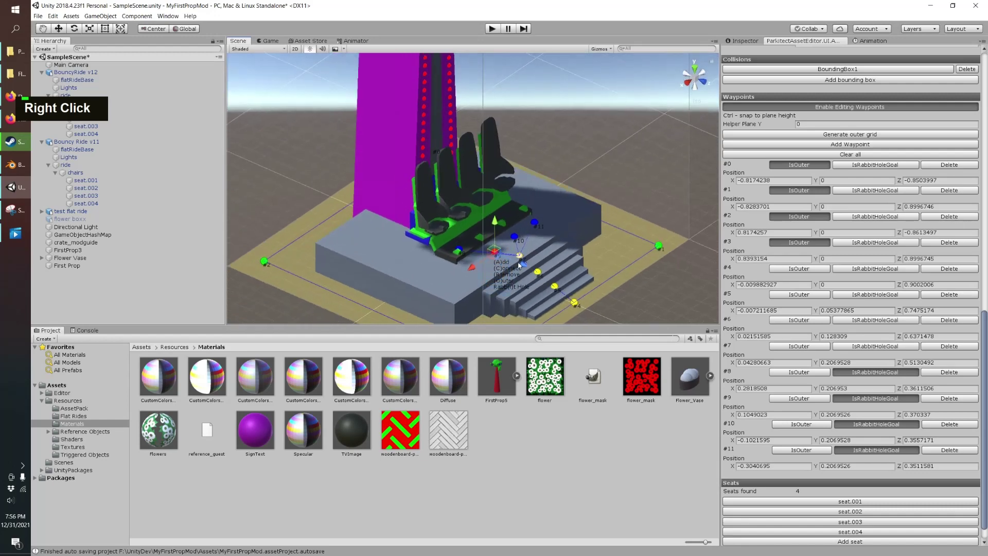
pyautogui.moveTo(519, 263); pyautogui.dragTo(502, 254)
pyautogui.click(475, 225)
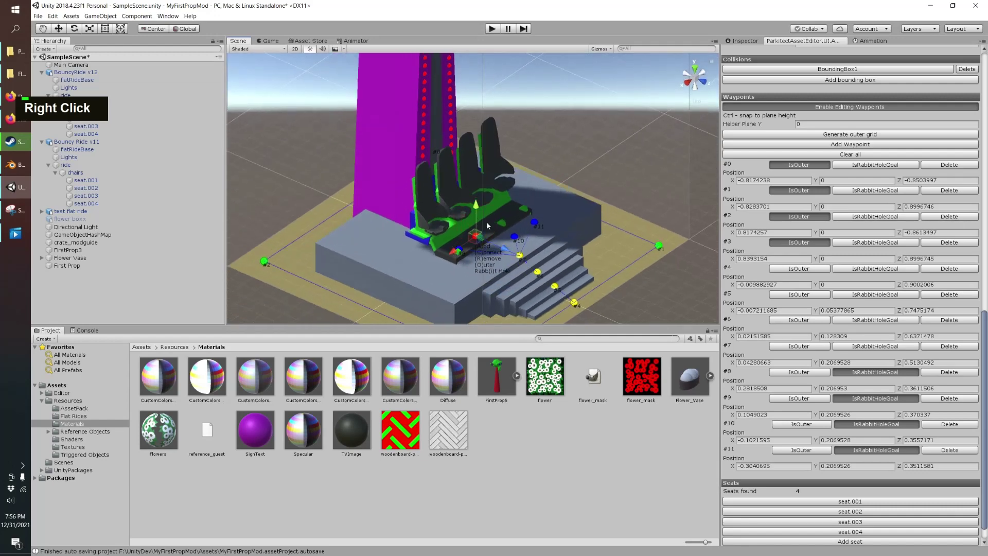
# Move waypoints #10 and #11 back and up to their seats, at about Z 0.25 and 0.22 and Y 0.26 and 0.25.
pyautogui.click(513, 235)
pyautogui.moveTo(545, 252); pyautogui.dragTo(531, 243)
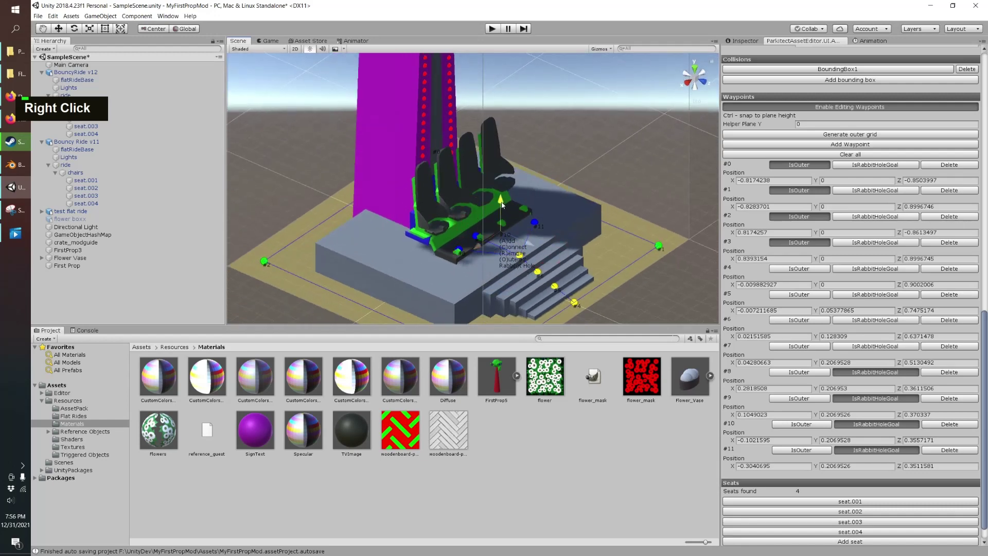
pyautogui.moveTo(501, 203); pyautogui.dragTo(502, 196)
pyautogui.click(533, 222)
pyautogui.moveTo(560, 237); pyautogui.dragTo(547, 231)
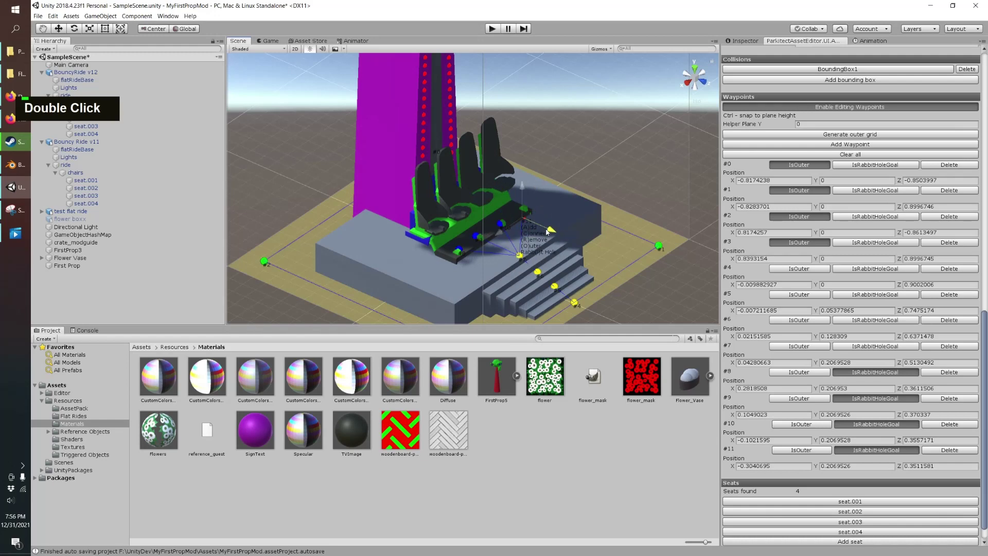
pyautogui.moveTo(517, 196); pyautogui.dragTo(518, 188)
# Select seat.001 to preview the seated guests, and turn off waypoint editing.
pyautogui.scroll(-3, 517, 185)
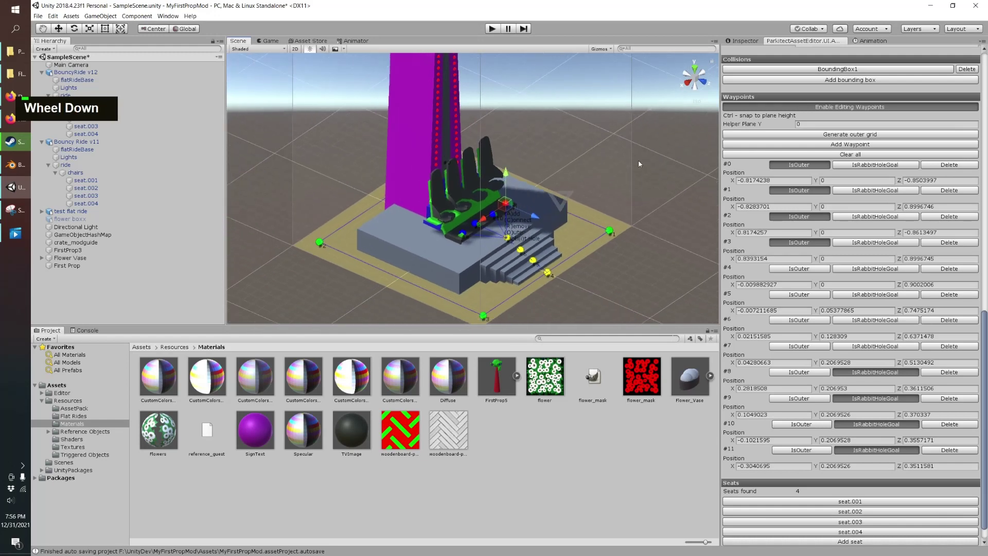
pyautogui.scroll(-2, 634, 171)
pyautogui.moveTo(622, 178); pyautogui.dragTo(503, 233, button='right')
pyautogui.moveTo(503, 234); pyautogui.dragTo(443, 218, button='middle')
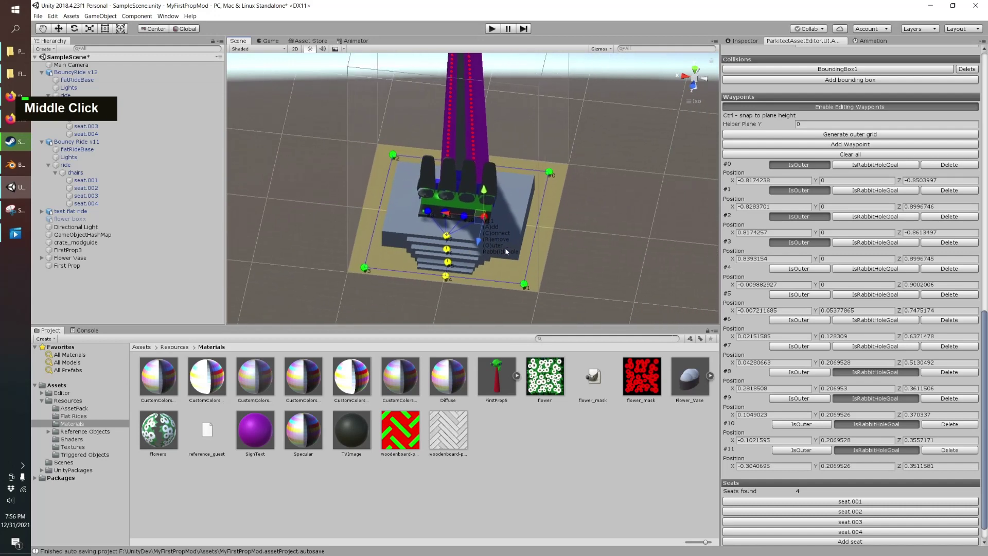
pyautogui.scroll(-2, 841, 417)
pyautogui.click(817, 482)
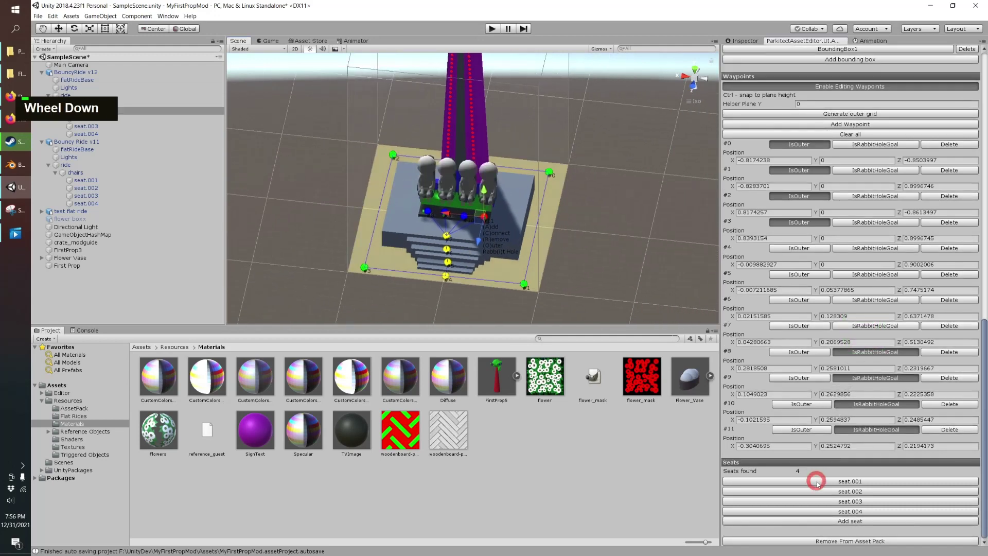
pyautogui.scroll(5, 818, 267)
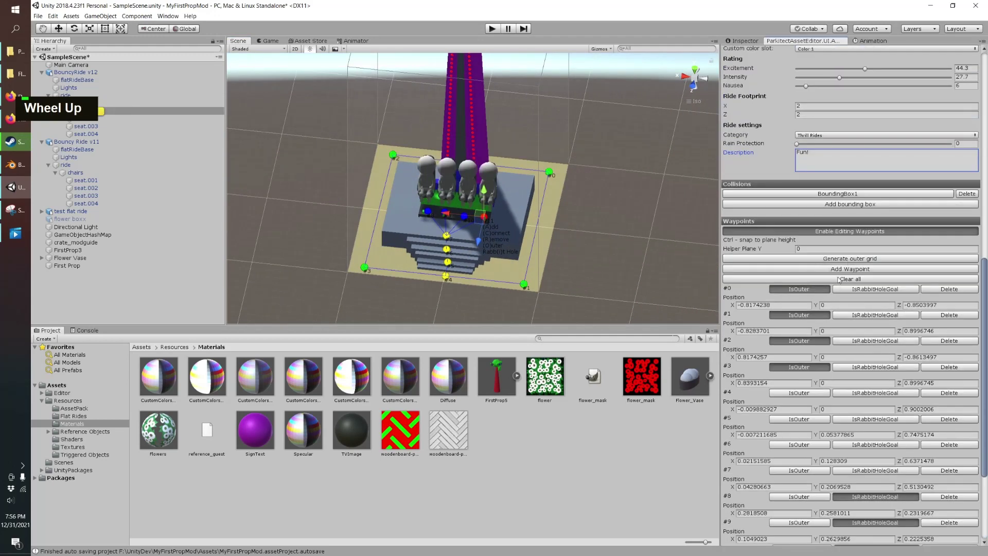
pyautogui.click(847, 233)
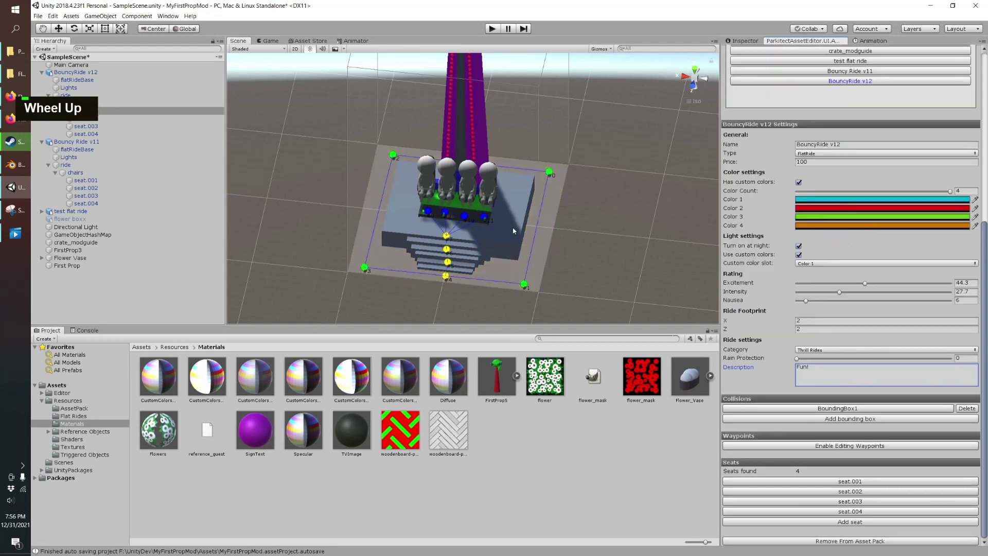
# Review the finished BouncyRide v12 and export the MyFirstPropMod asset pack.
pyautogui.scroll(-3, 521, 231)
pyautogui.moveTo(573, 214); pyautogui.dragTo(571, 250, button='middle')
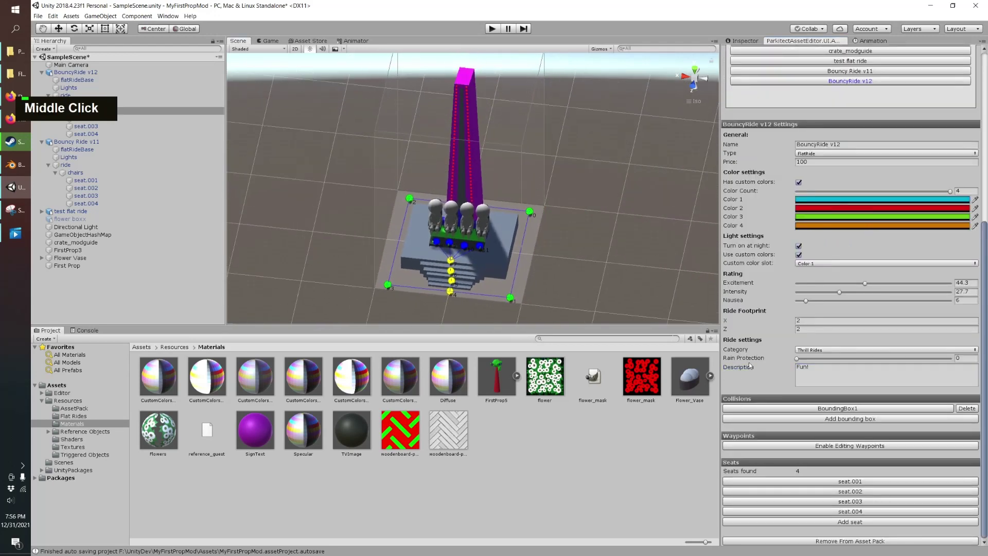
pyautogui.scroll(-1, 547, 236)
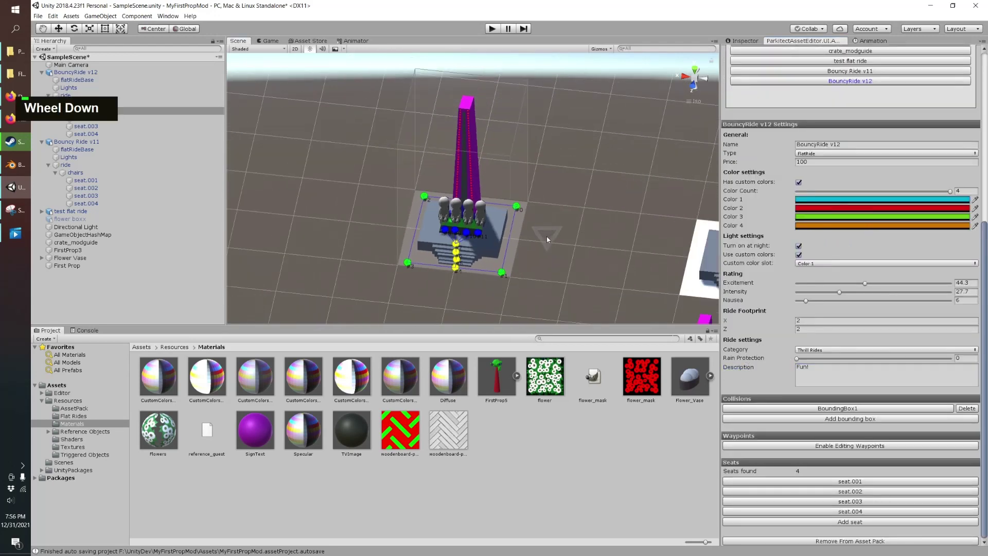
pyautogui.moveTo(547, 236); pyautogui.dragTo(505, 180, button='right')
pyautogui.moveTo(505, 179); pyautogui.dragTo(506, 218, button='middle')
pyautogui.scroll(2, 816, 151)
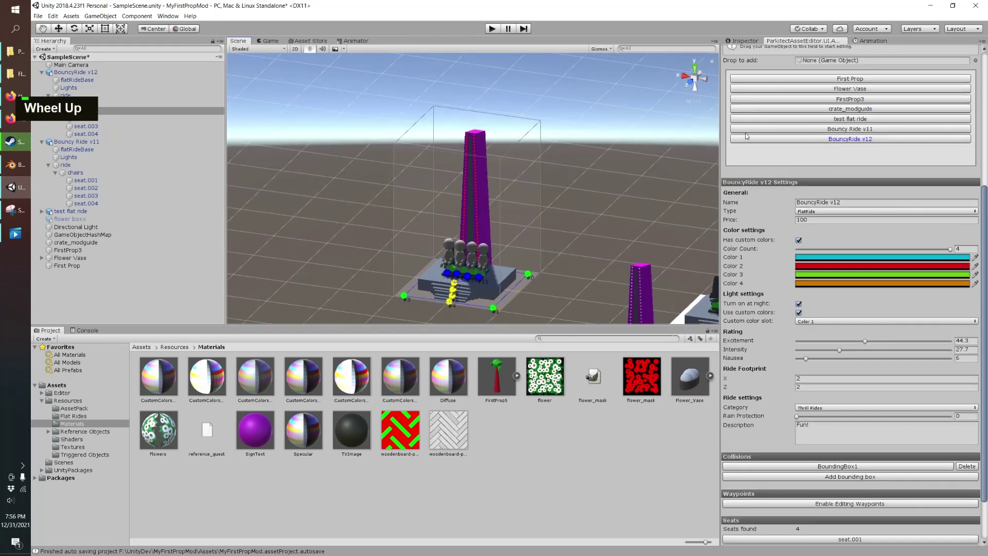
pyautogui.scroll(3, 983, 65)
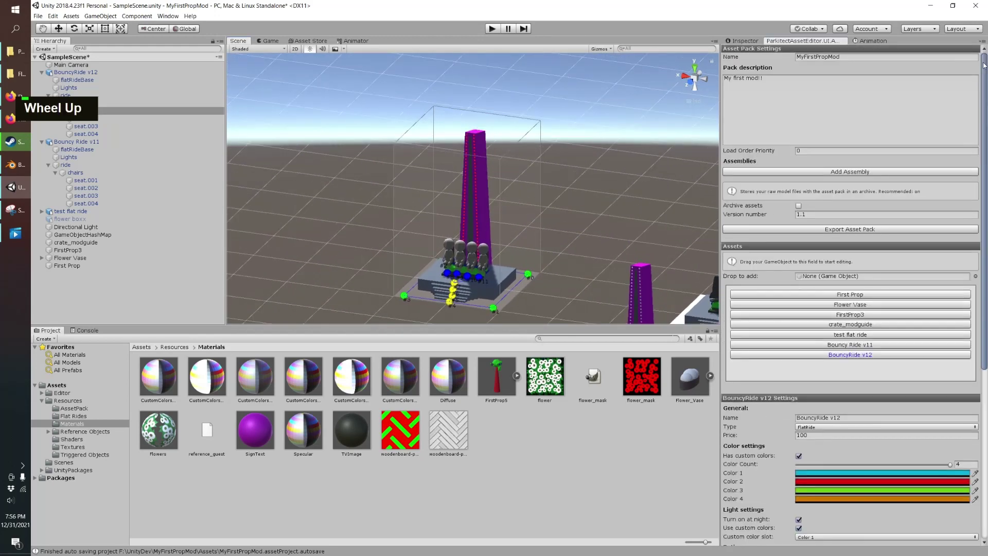
pyautogui.click(820, 230)
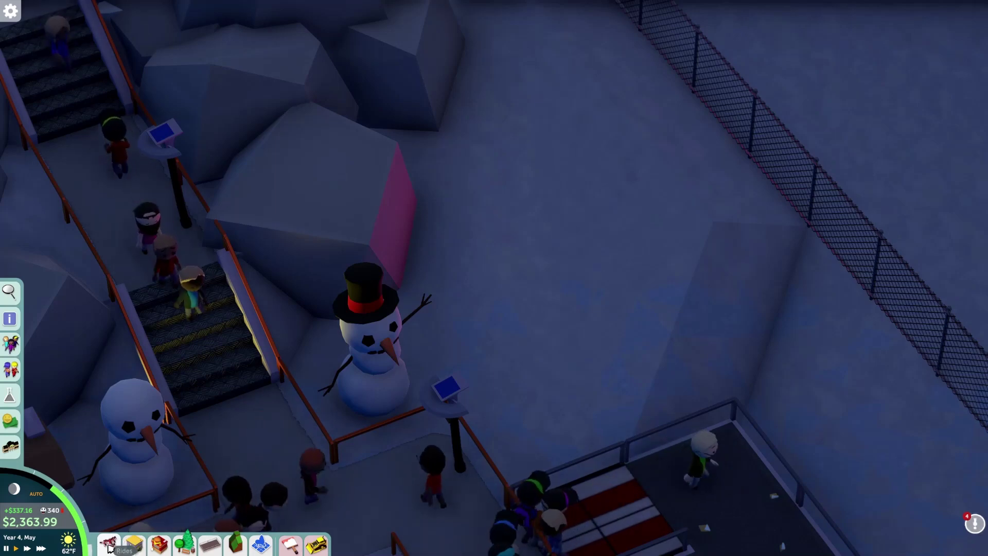
# Switch to Parkitect and bring up the thrill rides in the ride selection.
pyautogui.click(117, 542)
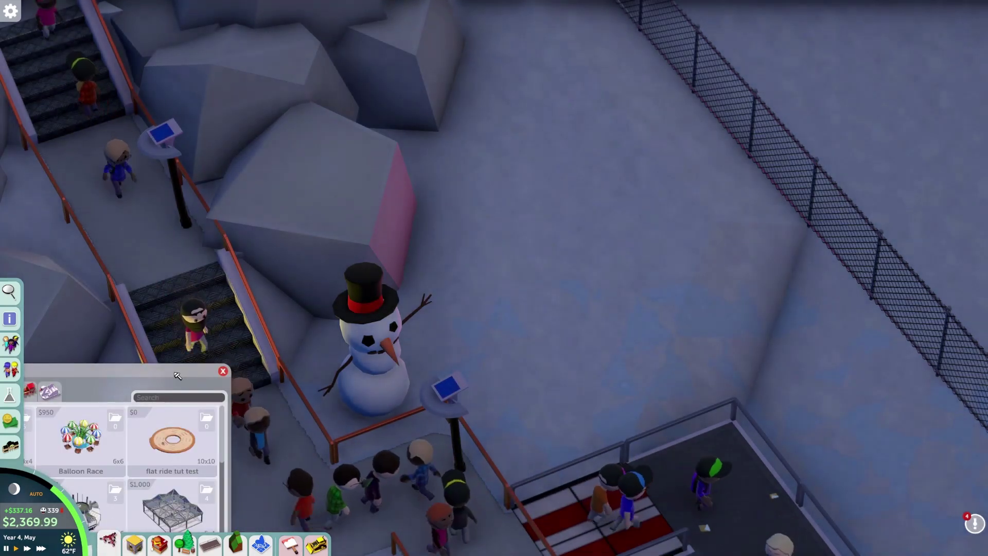
pyautogui.moveTo(222, 370); pyautogui.dragTo(464, 262)
pyautogui.click(219, 285)
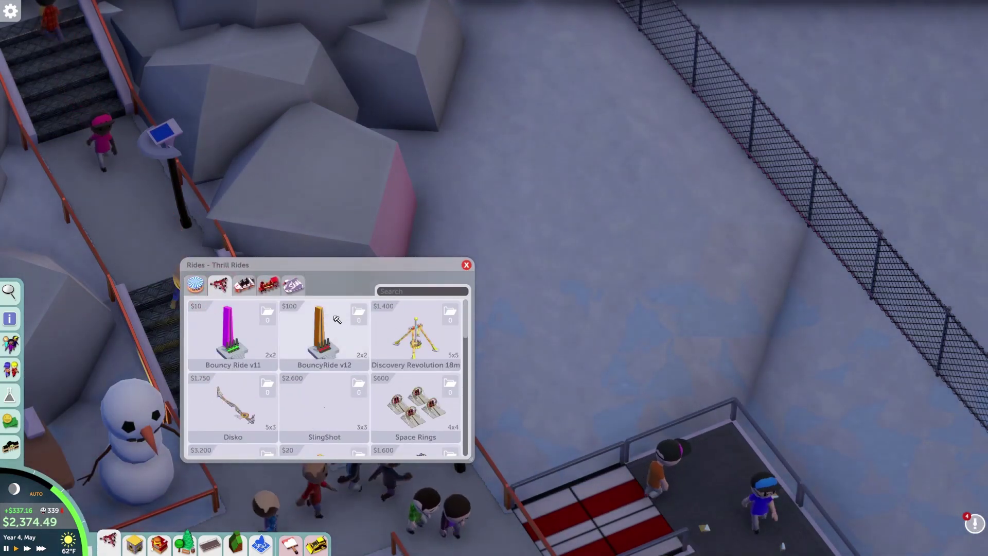
# Build BouncyRide v12 on the open ground beside the snowman, with its entrance in front of the ride's stairs.
pyautogui.click(322, 340)
pyautogui.click(604, 338)
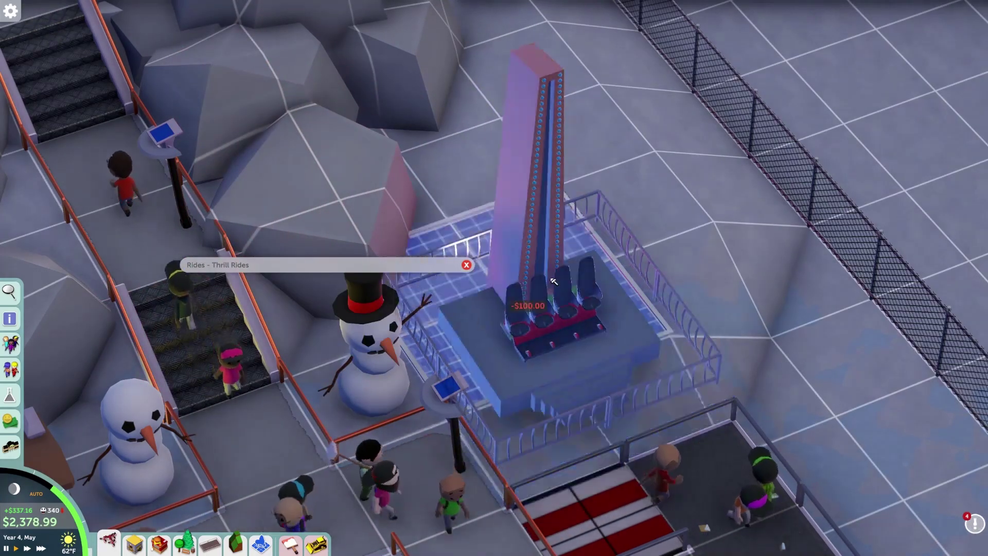
pyautogui.click(544, 291)
pyautogui.press('s')
pyautogui.click(457, 410)
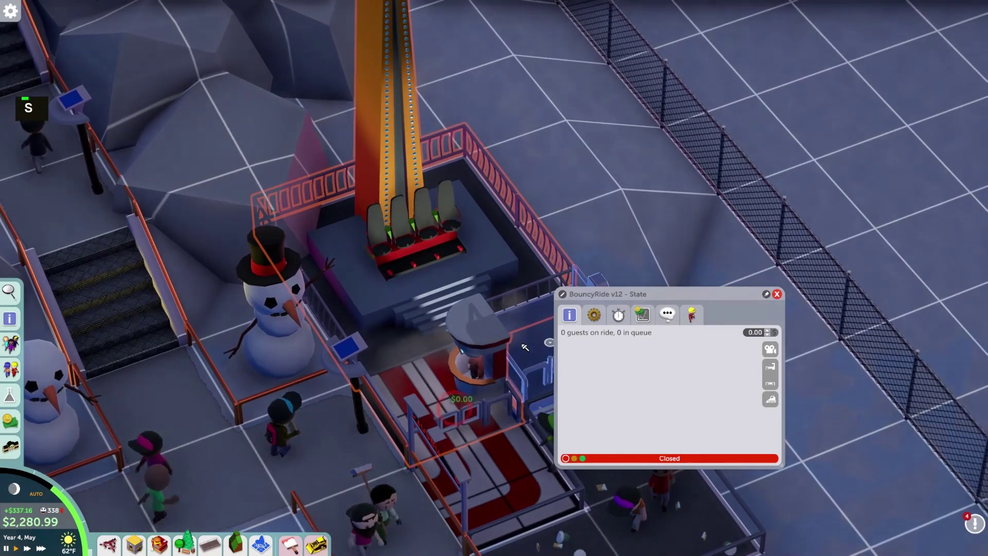
# Open BouncyRide v12 to park guests and close its state window.
pyautogui.click(582, 458)
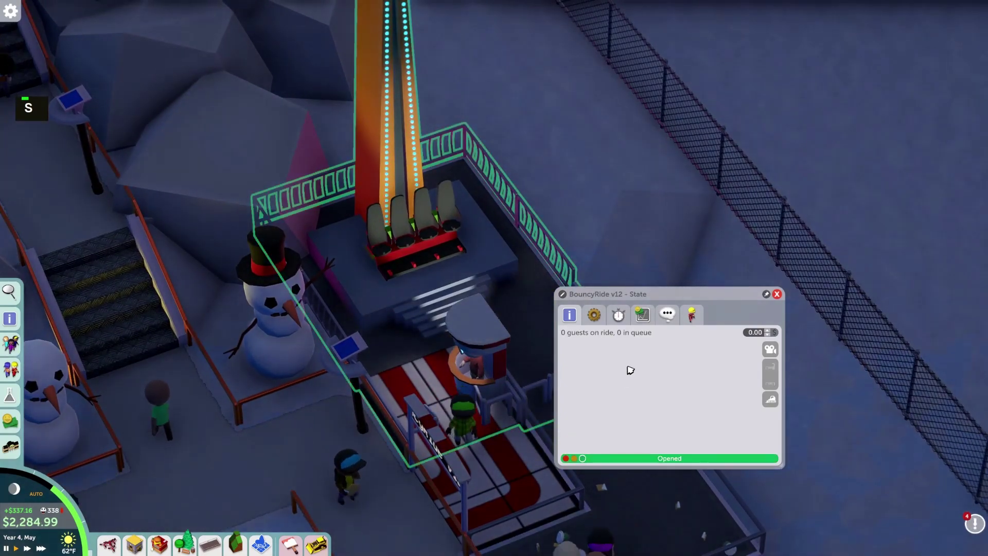
pyautogui.click(778, 294)
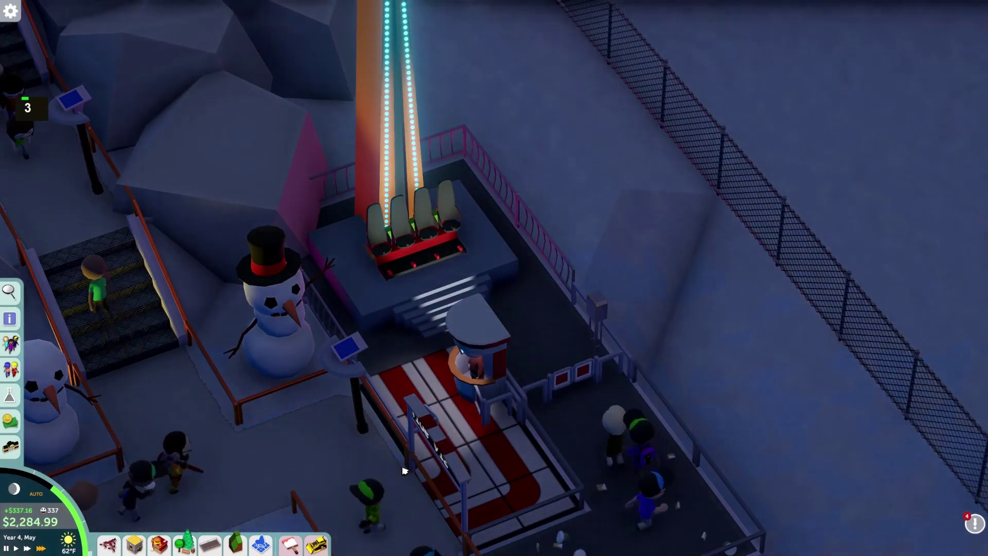
# Examine how guests board, ride and exit BouncyRide v12, with the game set back to normal speed for the ride cycle.
pyautogui.press('w')
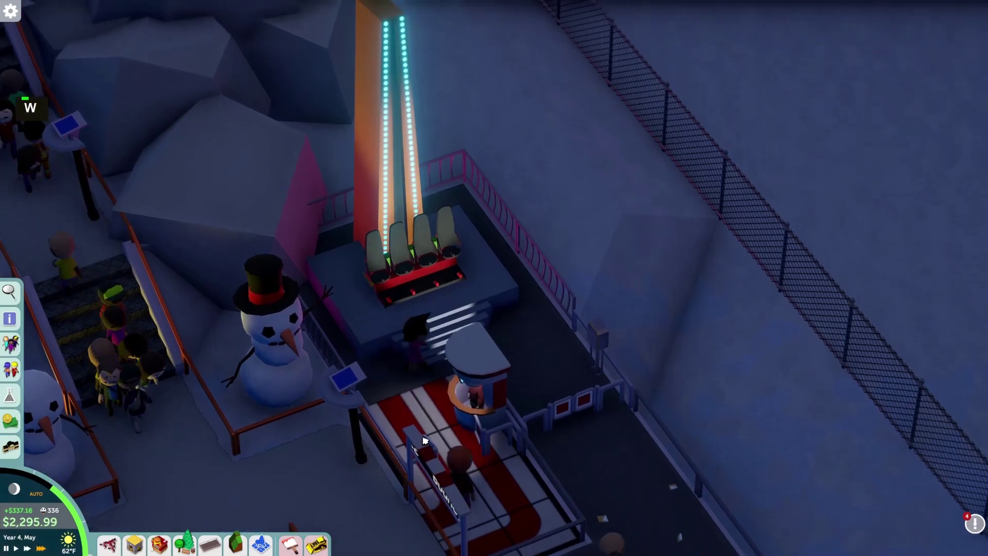
pyautogui.press('q')
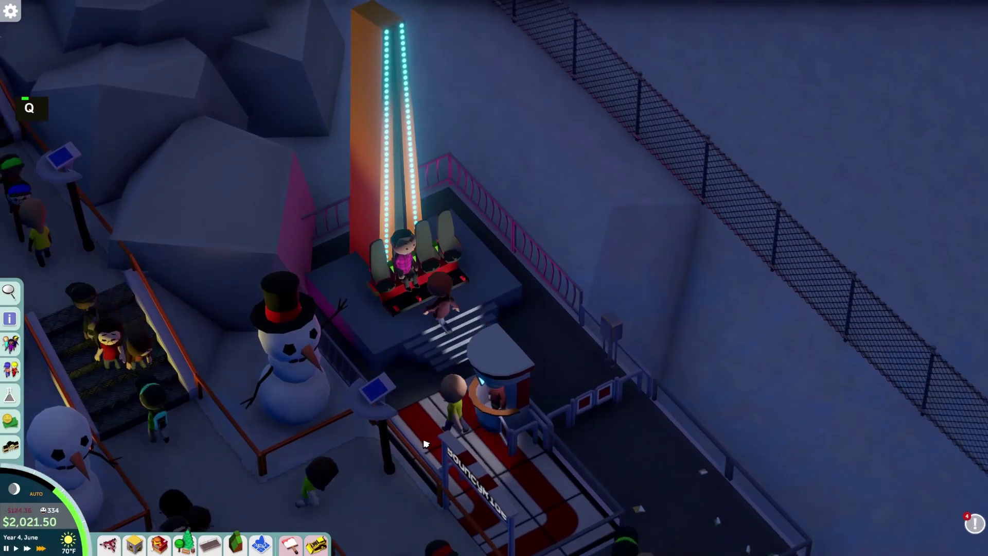
pyautogui.press('1')
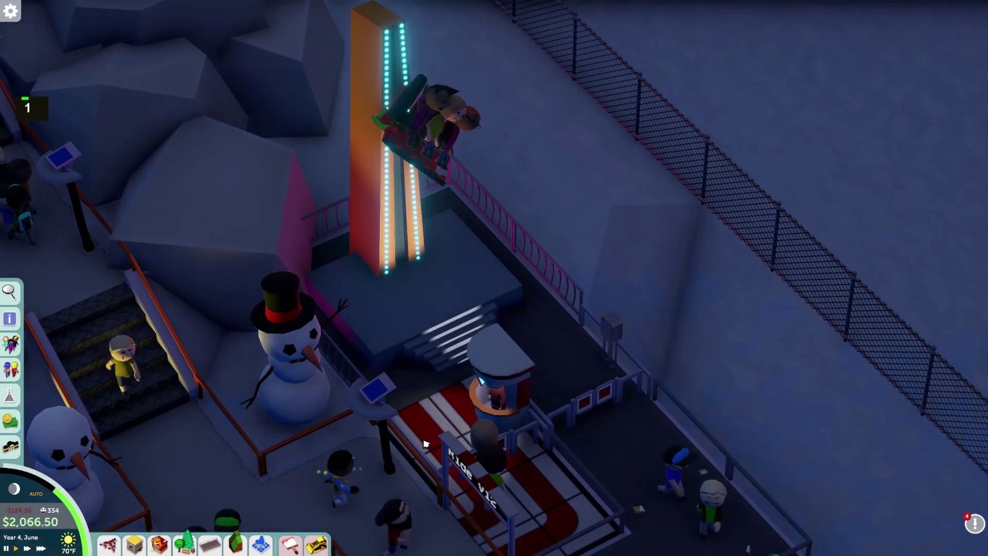
pyautogui.press('e')
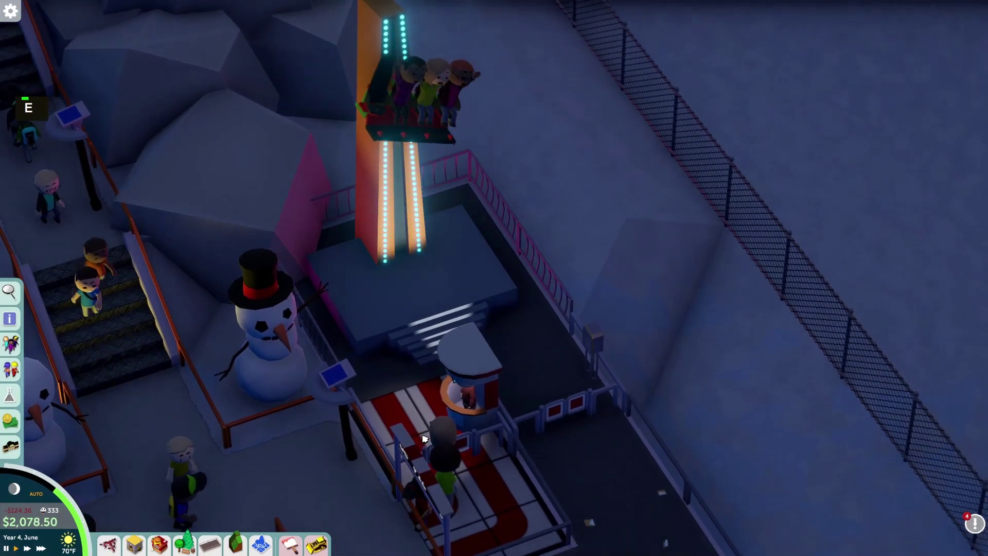
pyautogui.press('w')
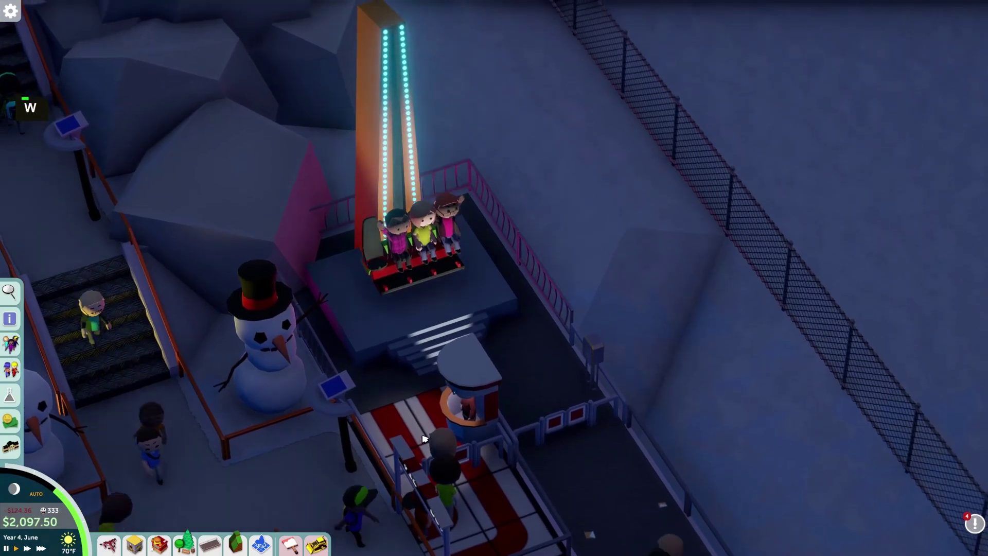
pyautogui.press('q')
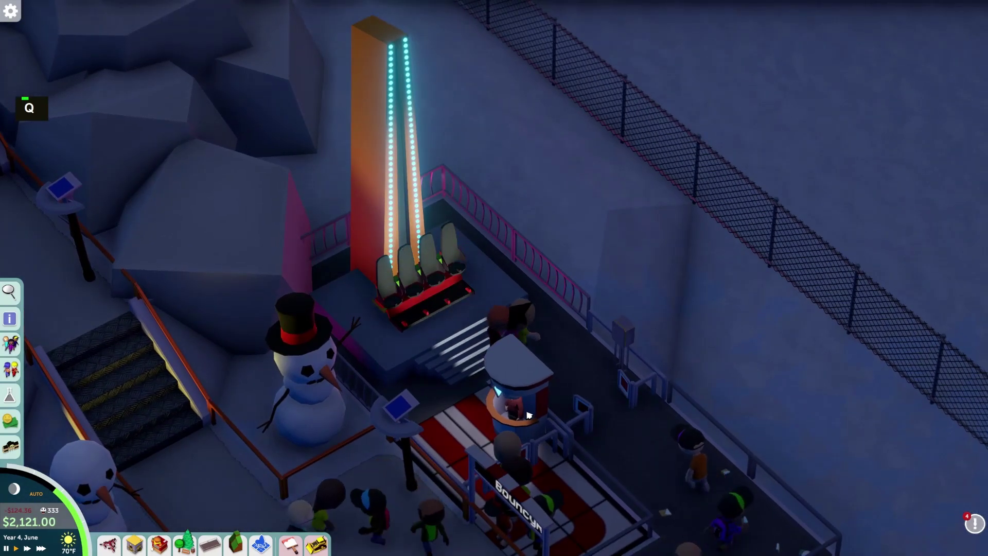
pyautogui.press('d')
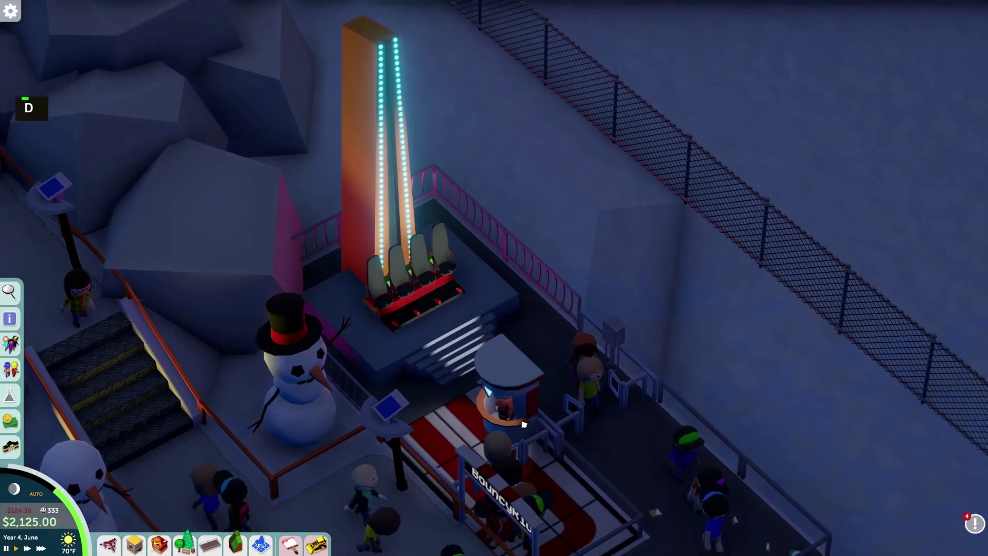